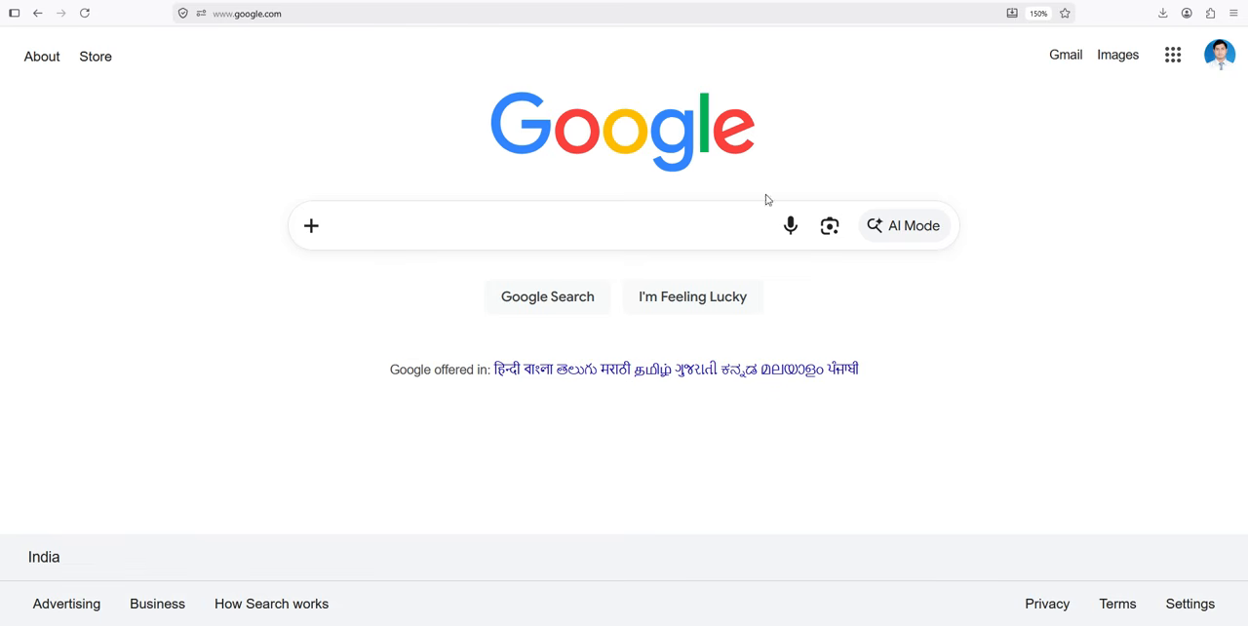
# Step: Search Google for udise+ and open the official UDISE+ website
pyautogui.click(459, 235)
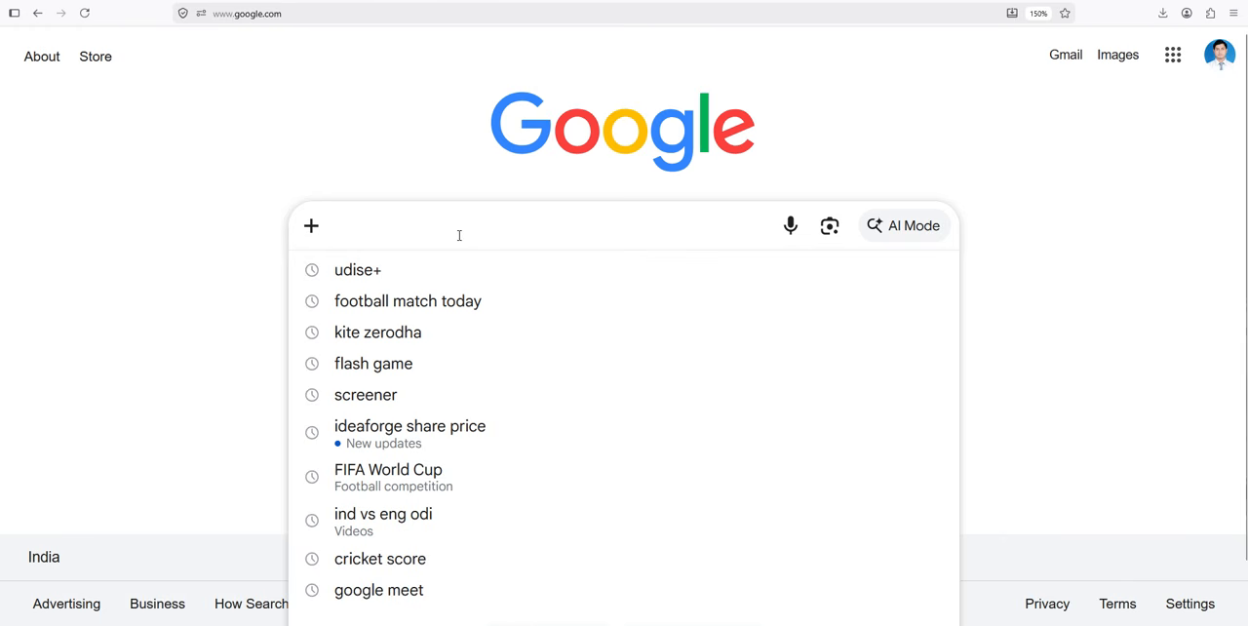
pyautogui.click(370, 273)
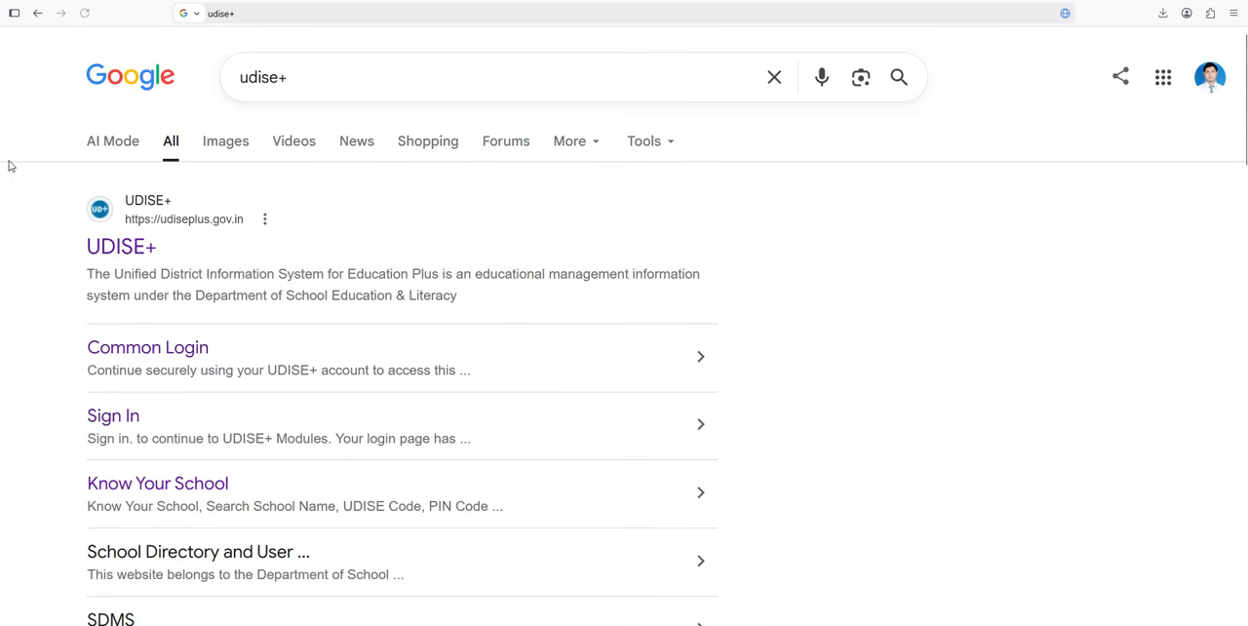
pyautogui.click(115, 248)
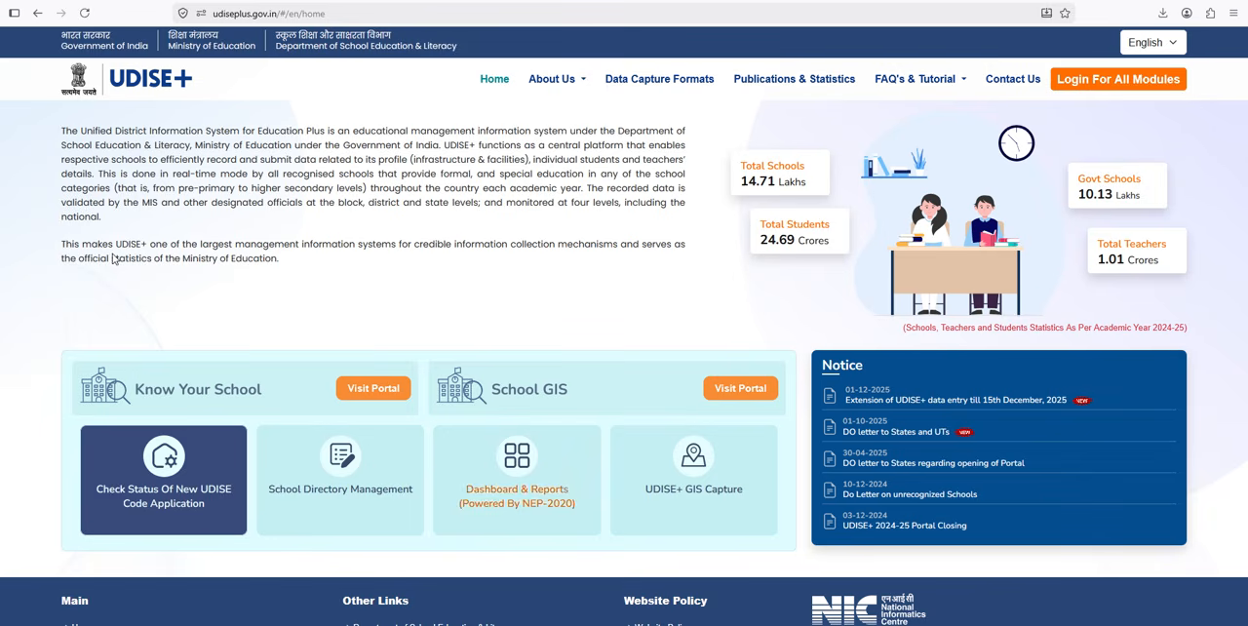
# Step: Open the login page for all modules and proceed with WEST BENGAL as the state
pyautogui.click(1118, 81)
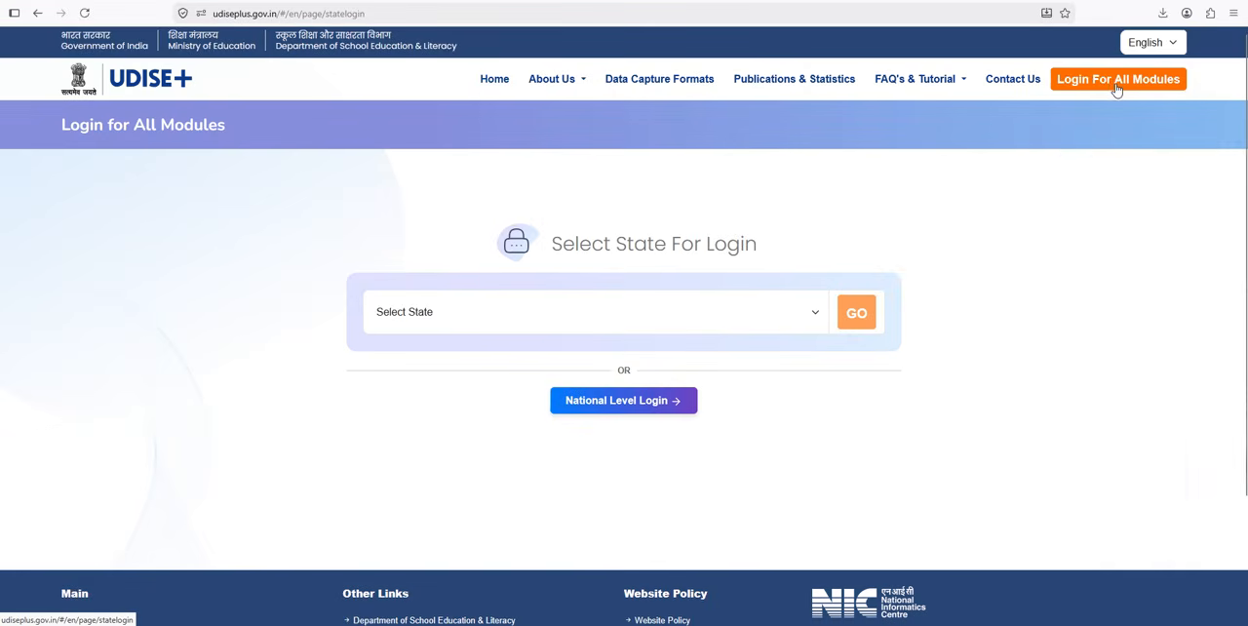
pyautogui.click(719, 310)
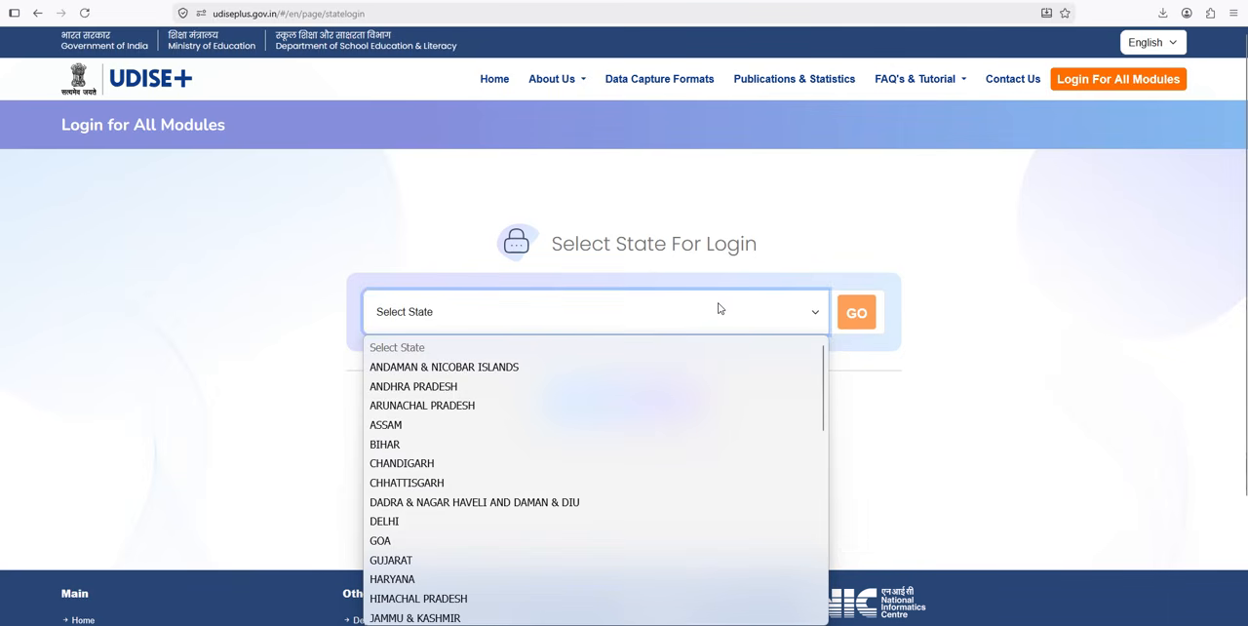
pyautogui.press('w')
pyautogui.click(413, 615)
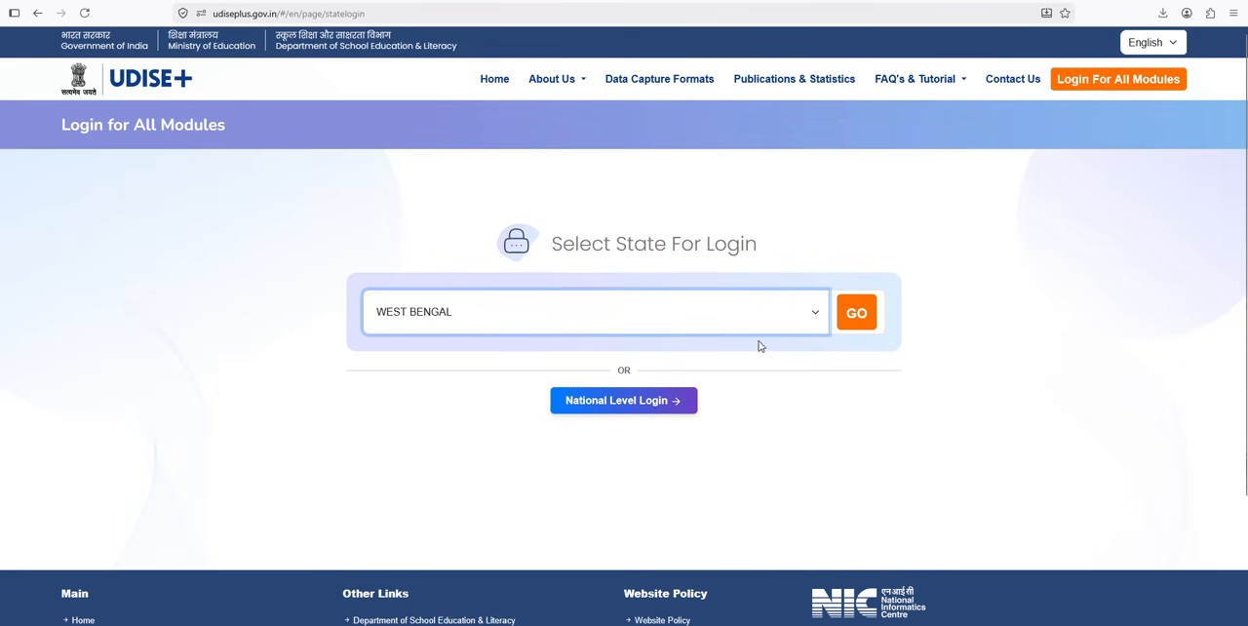
pyautogui.click(864, 321)
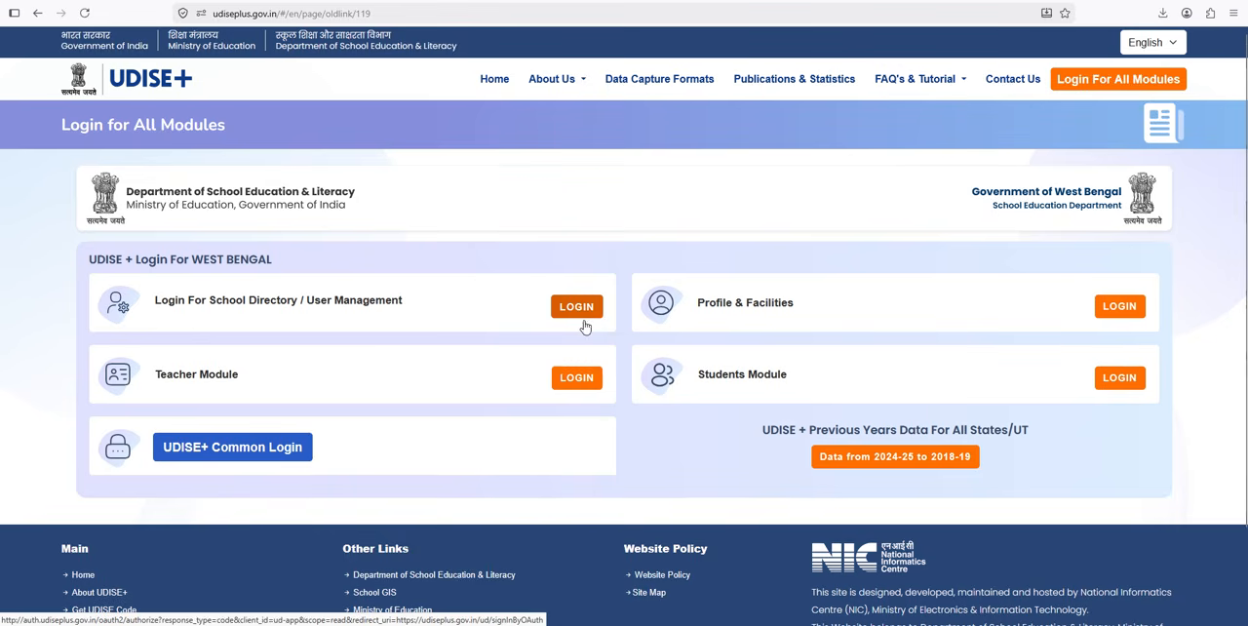
# Step: Review the West Bengal login options, especially School Directory / User Management, Students Module and UDISE+ Common Login
pyautogui.click(248, 458)
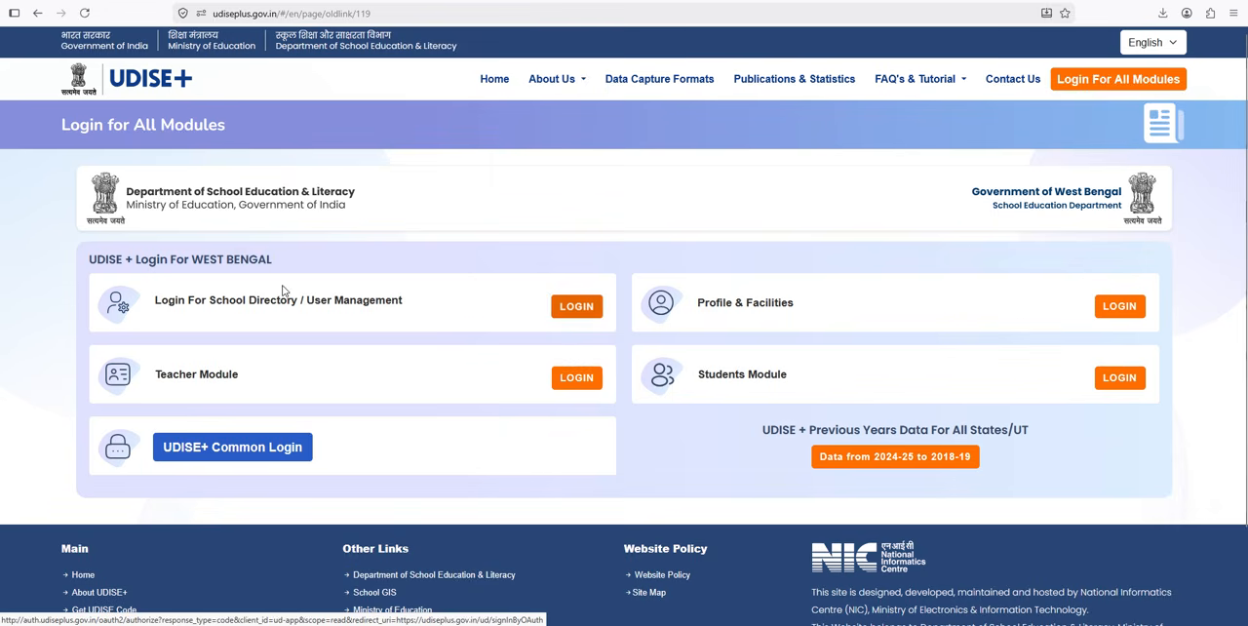
pyautogui.moveTo(177, 299); pyautogui.dragTo(387, 304)
pyautogui.moveTo(704, 376); pyautogui.dragTo(774, 378)
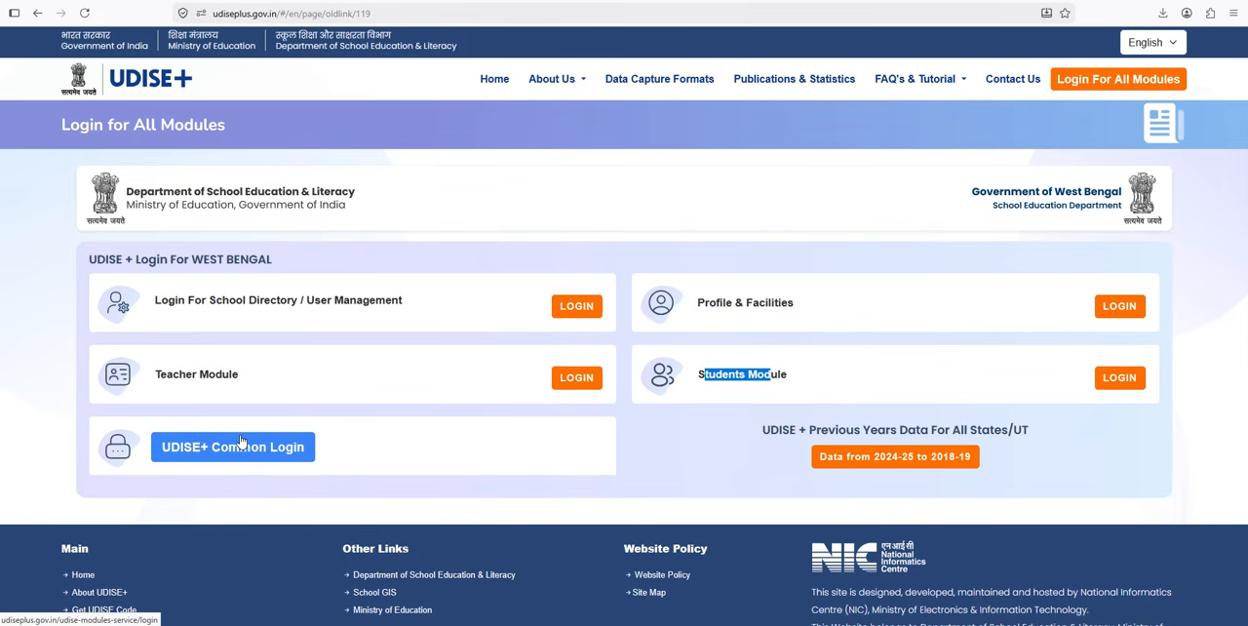
pyautogui.click(403, 306)
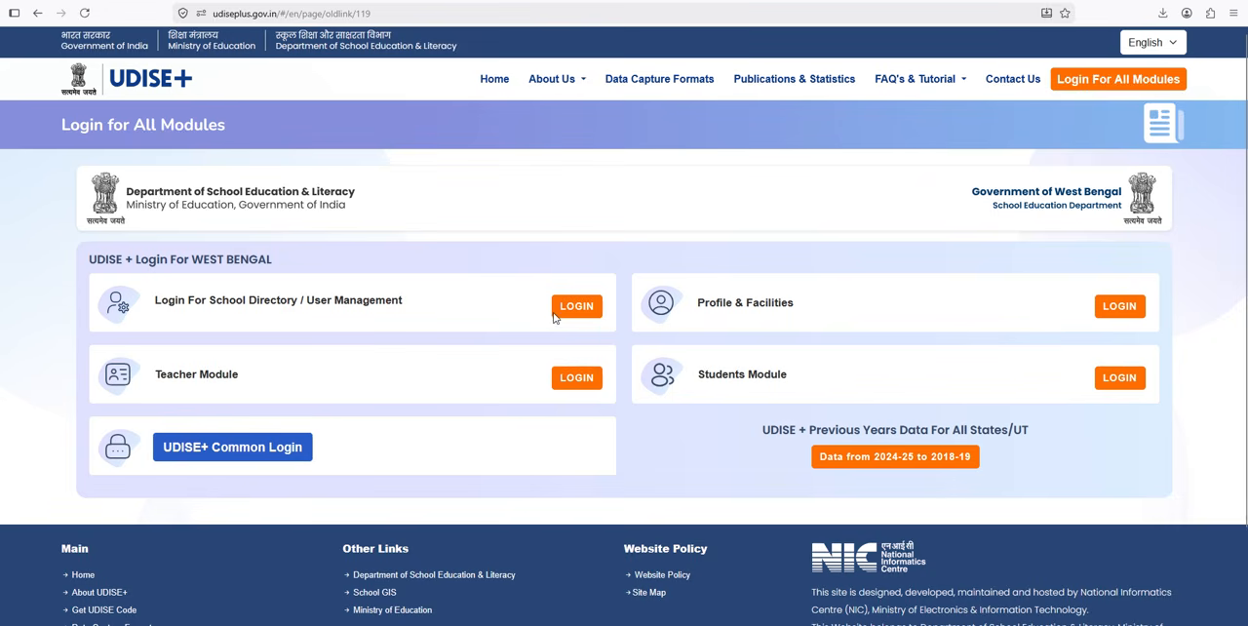
pyautogui.moveTo(174, 304); pyautogui.dragTo(422, 314)
pyautogui.click(423, 314)
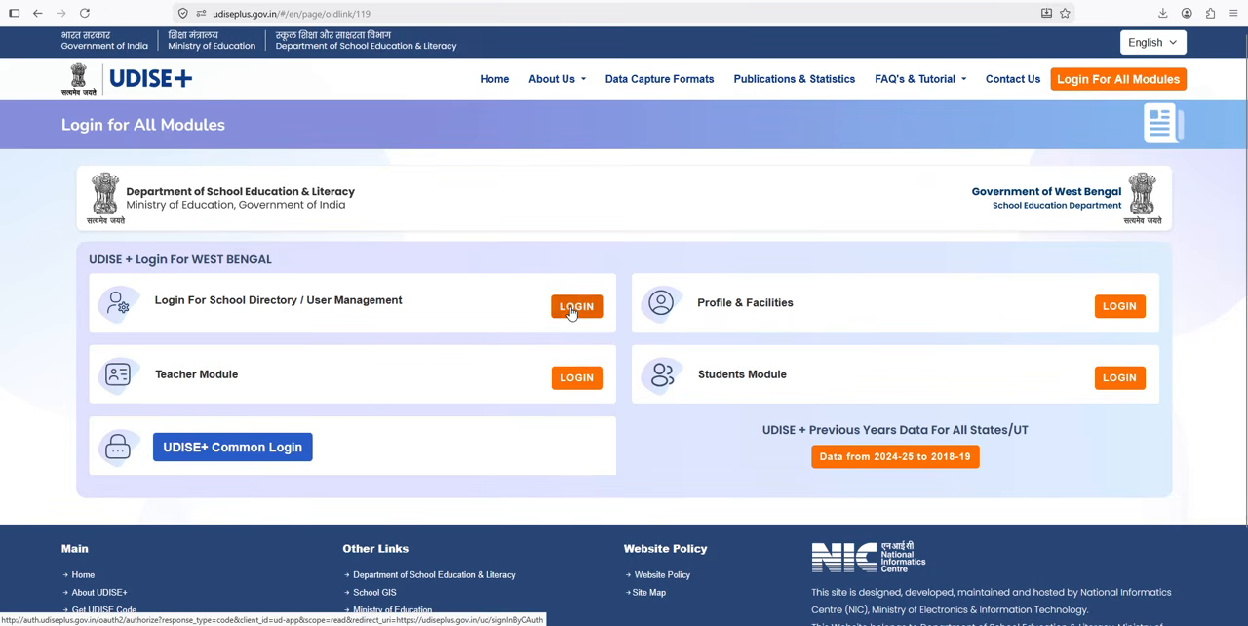
pyautogui.moveTo(698, 378); pyautogui.dragTo(913, 390)
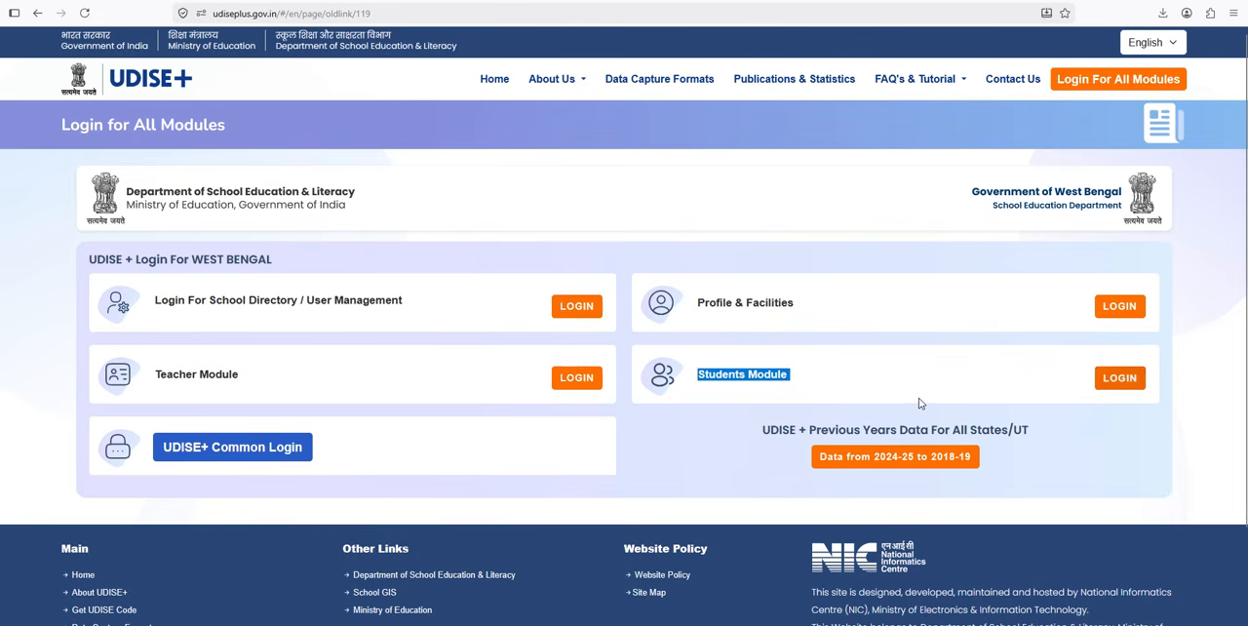
pyautogui.click(919, 403)
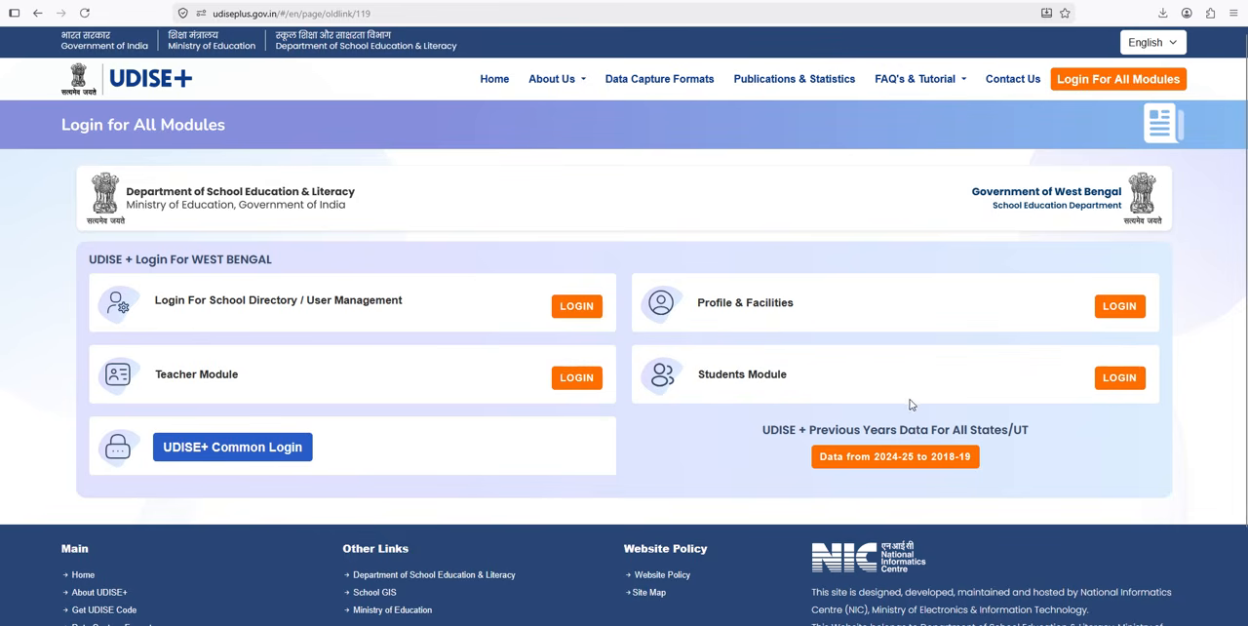
# Step: Open the UDISE+ Common Login and paste the account password copied from the text note into the sign-in form
pyautogui.click(216, 460)
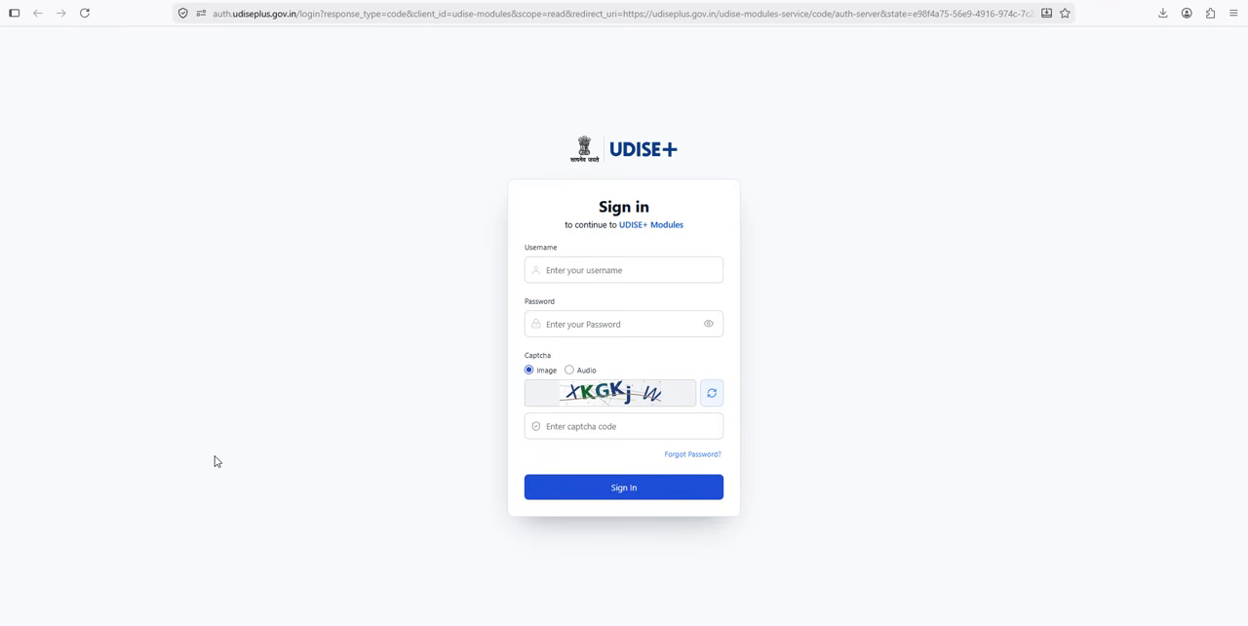
pyautogui.click(645, 276)
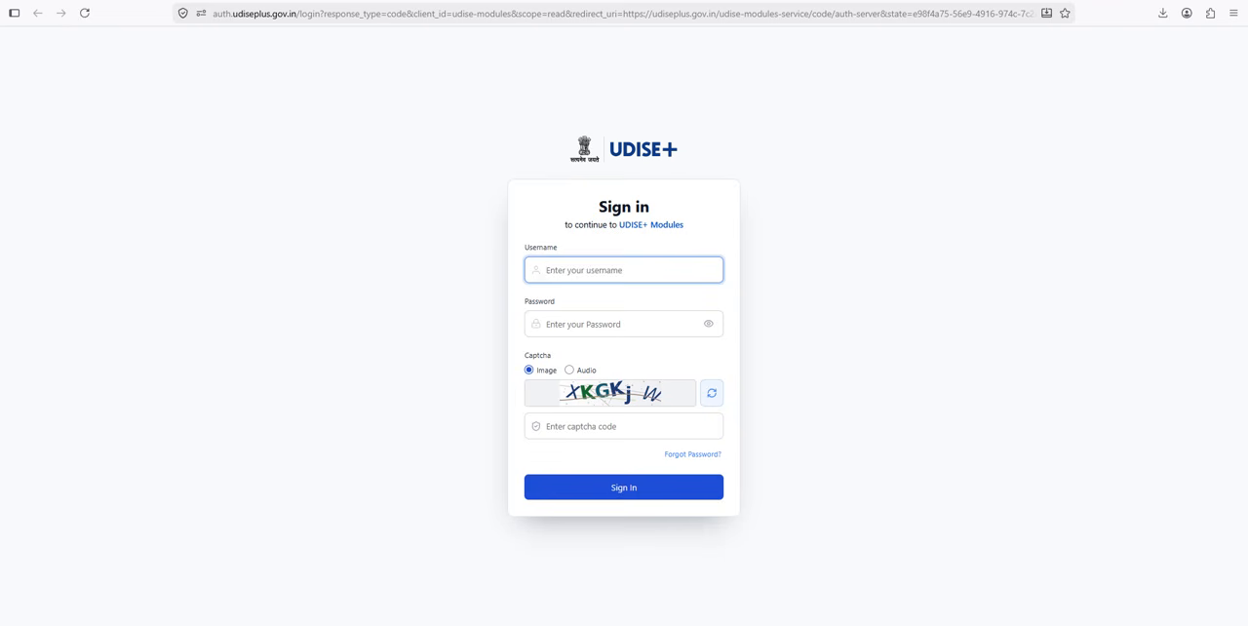
pyautogui.click(585, 323)
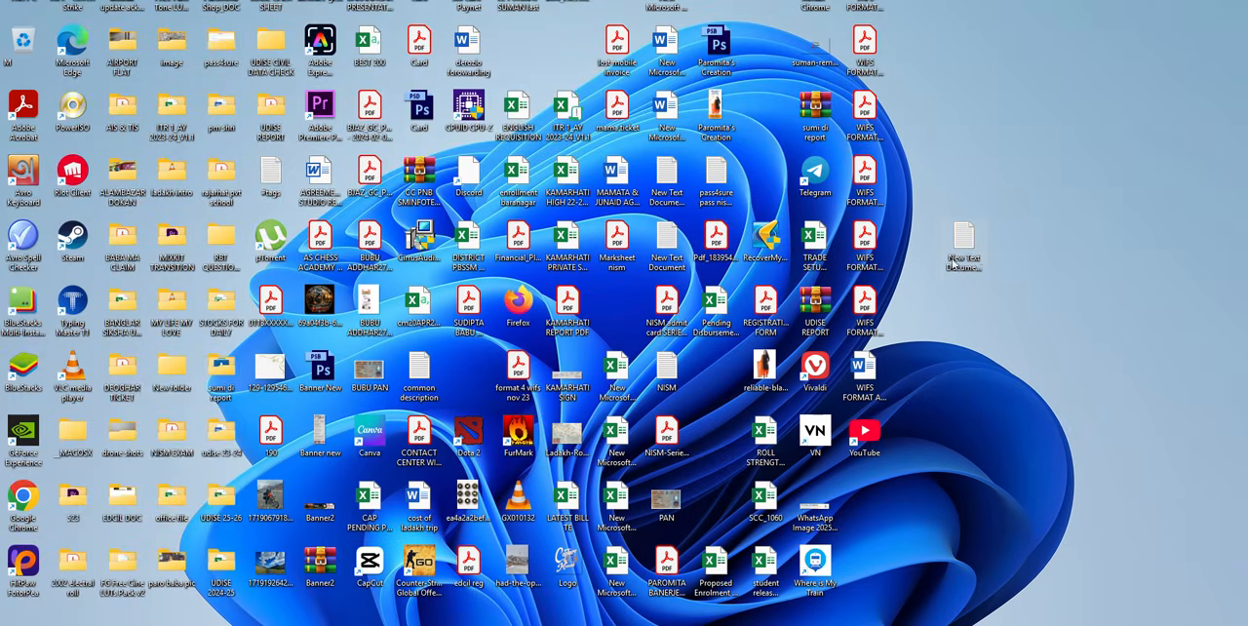
pyautogui.doubleClick(965, 252)
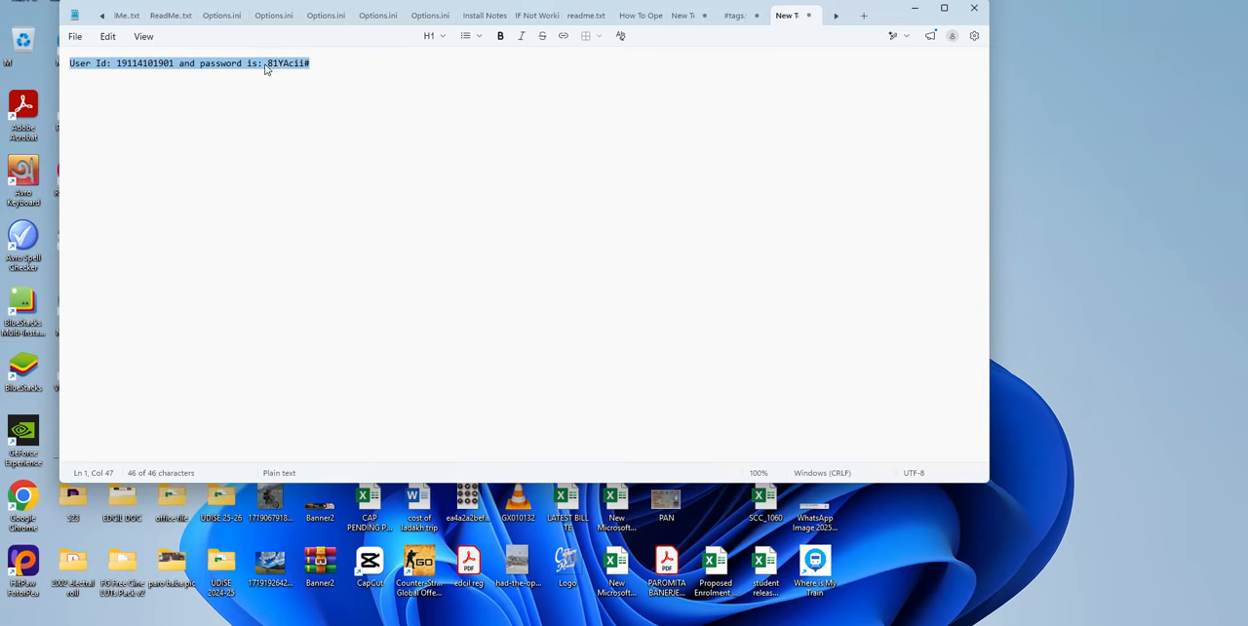
pyautogui.moveTo(268, 63); pyautogui.dragTo(312, 64)
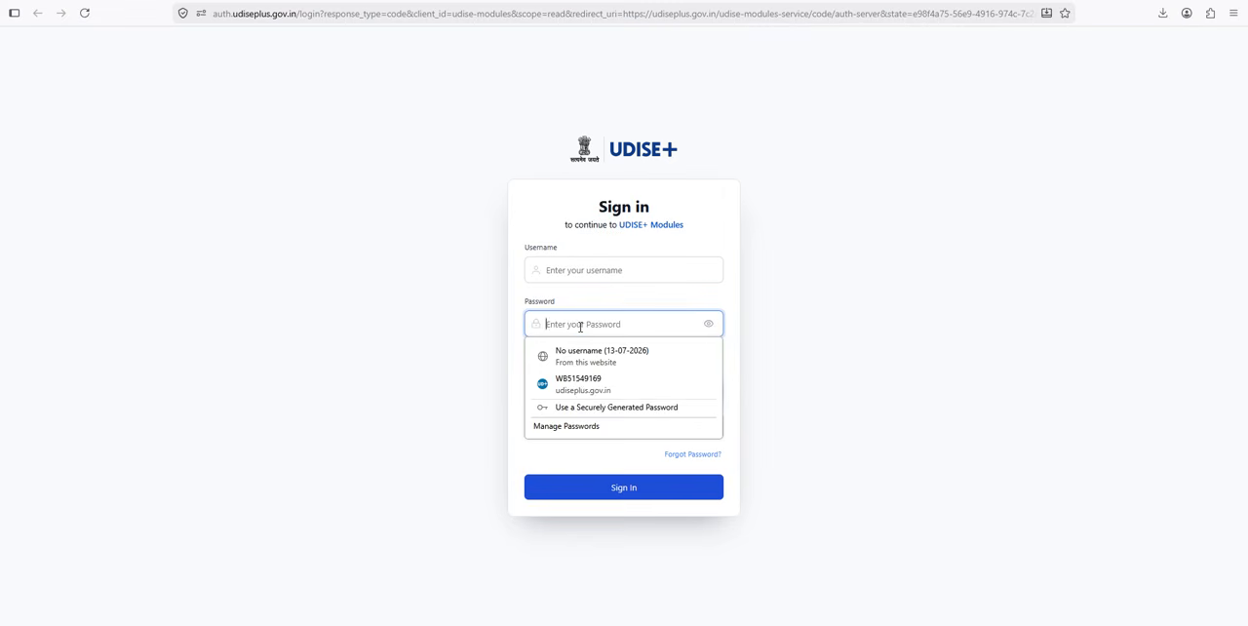
pyautogui.hotkey('ctrl', 'v')
# Step: Copy the user ID from the text note and paste it as the sign-in username
pyautogui.click(639, 271)
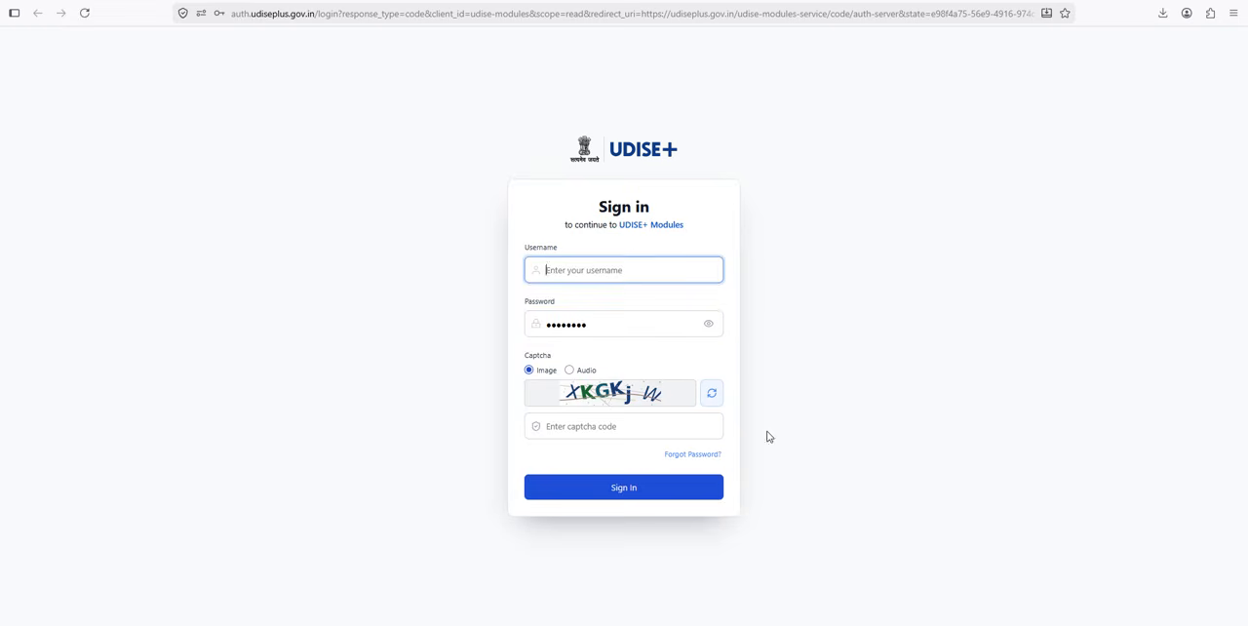
pyautogui.hotkey('alt', 'Tab')
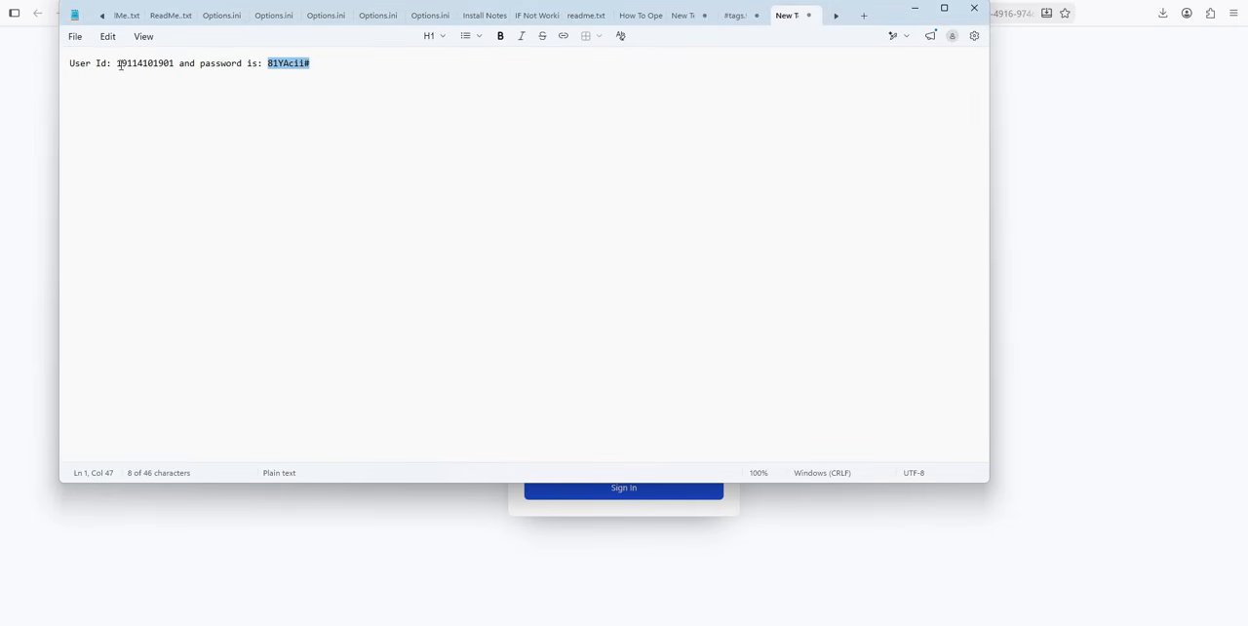
pyautogui.doubleClick(121, 64)
pyautogui.hotkey('ctrl', 'c')
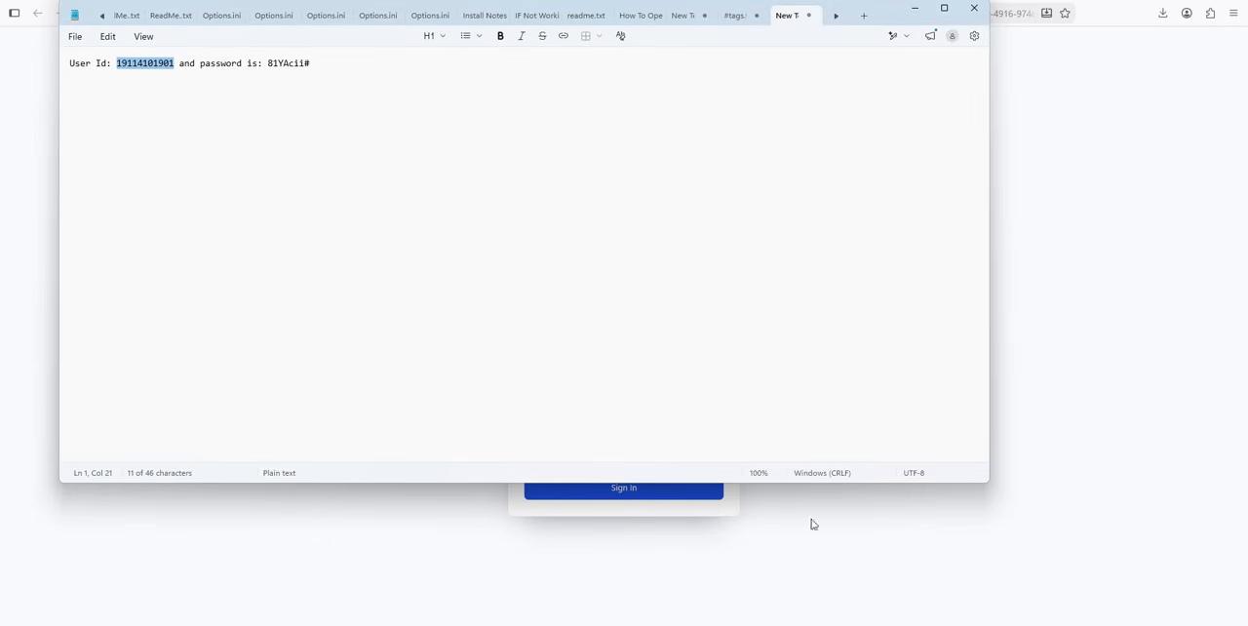
pyautogui.hotkey('alt', 'Tab')
pyautogui.hotkey('ctrl', 'v')
# Step: Enter the captcha code shown in the image and sign in to UDISE+ Modules
pyautogui.click(631, 433)
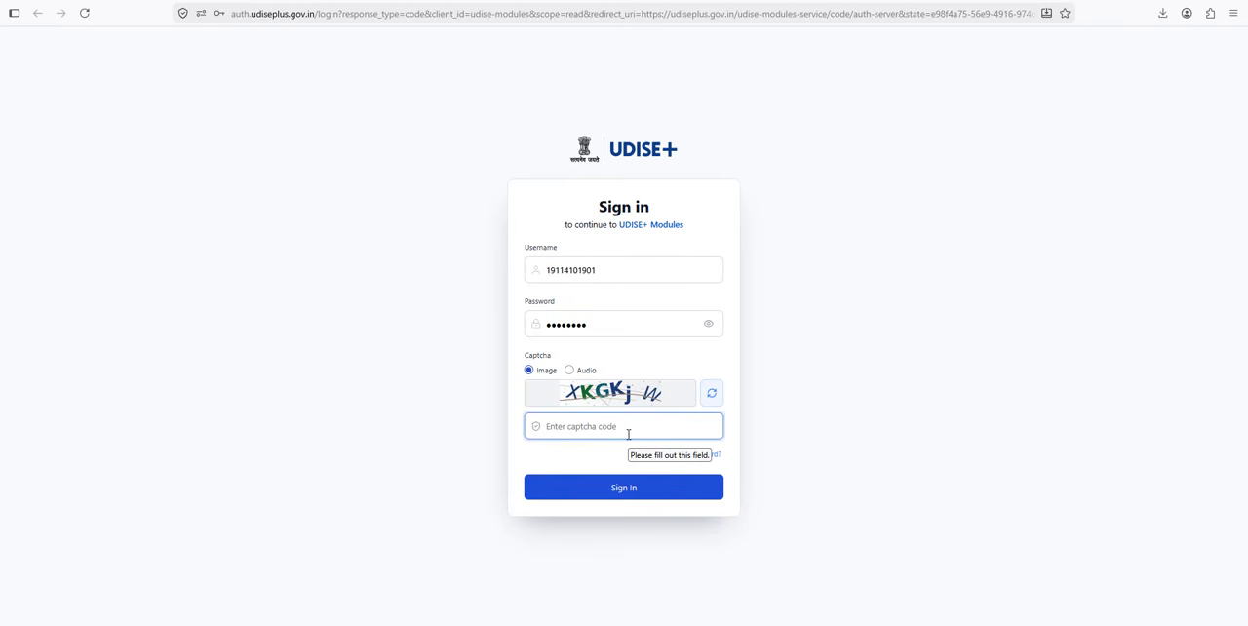
pyautogui.write('XKGKjw')
pyautogui.click(624, 495)
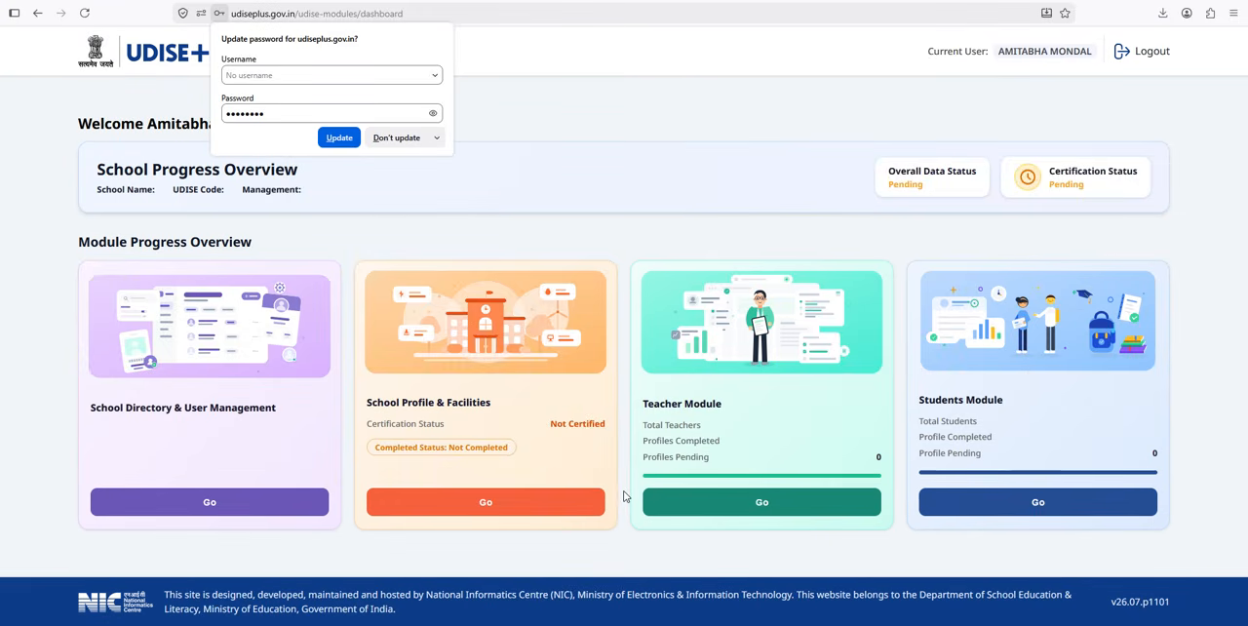
# Step: Dismiss the browser's password update prompt and open the School Directory & User Management module
pyautogui.click(596, 151)
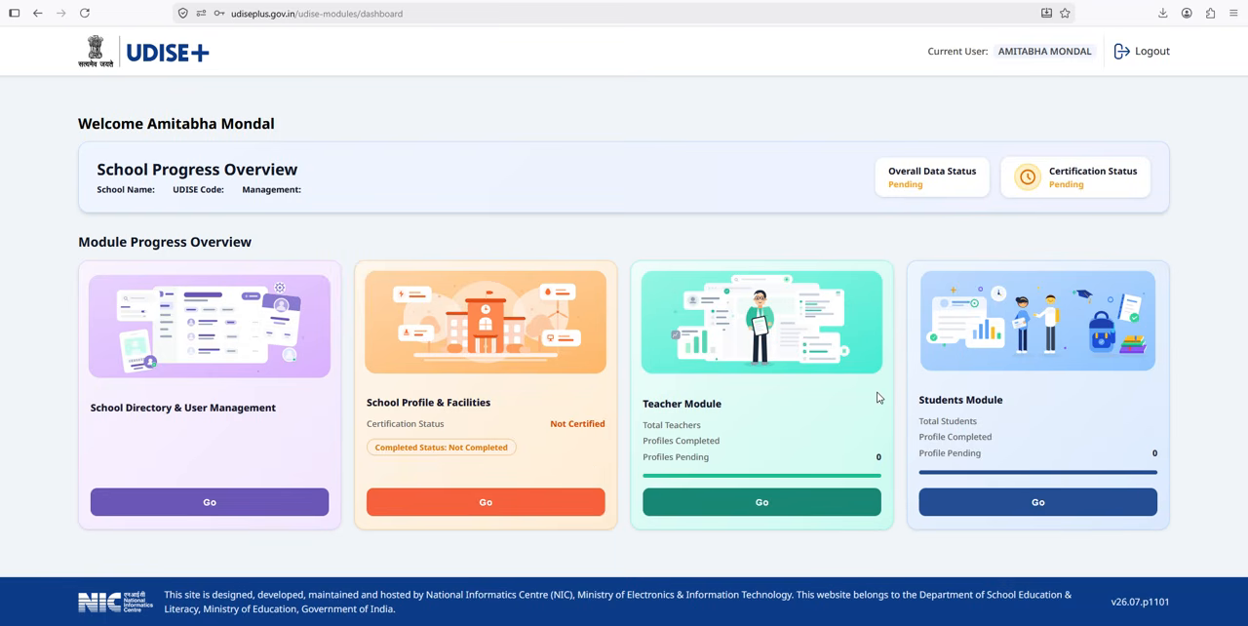
pyautogui.click(209, 503)
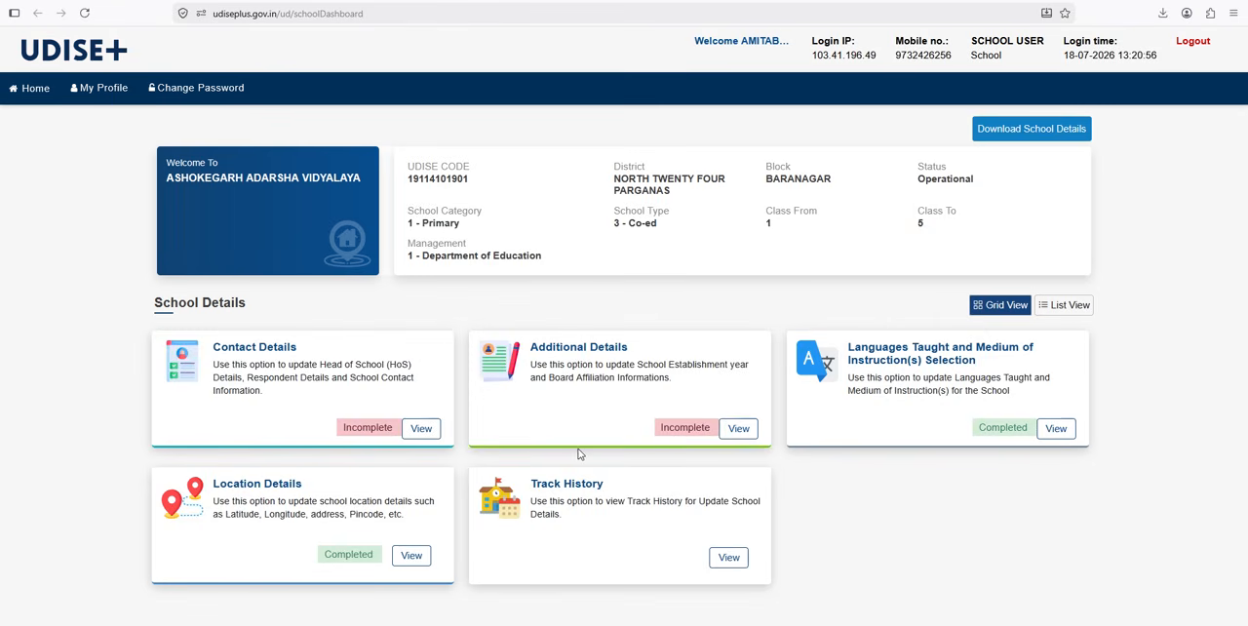
# Step: Review the school's name, class range, school type, category and management on the school dashboard
pyautogui.moveTo(166, 178); pyautogui.dragTo(362, 179)
pyautogui.click(367, 183)
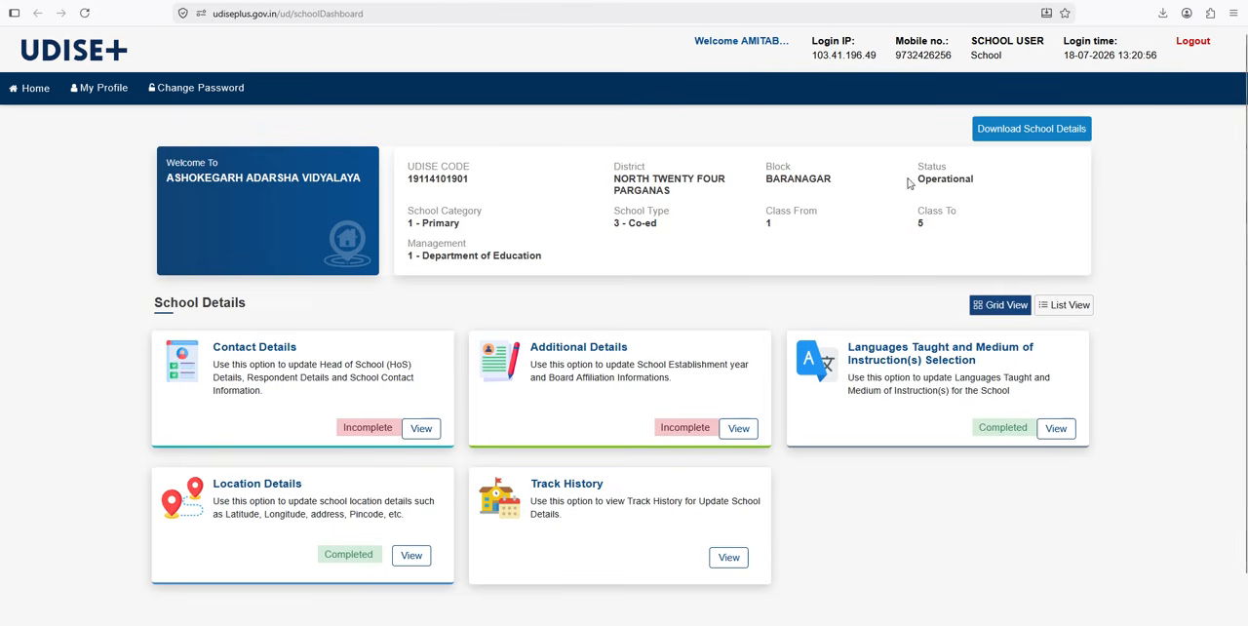
pyautogui.doubleClick(769, 223)
pyautogui.moveTo(938, 221); pyautogui.dragTo(909, 232)
pyautogui.click(911, 230)
pyautogui.moveTo(614, 224); pyautogui.dragTo(656, 227)
pyautogui.click(586, 239)
pyautogui.moveTo(408, 223); pyautogui.dragTo(463, 228)
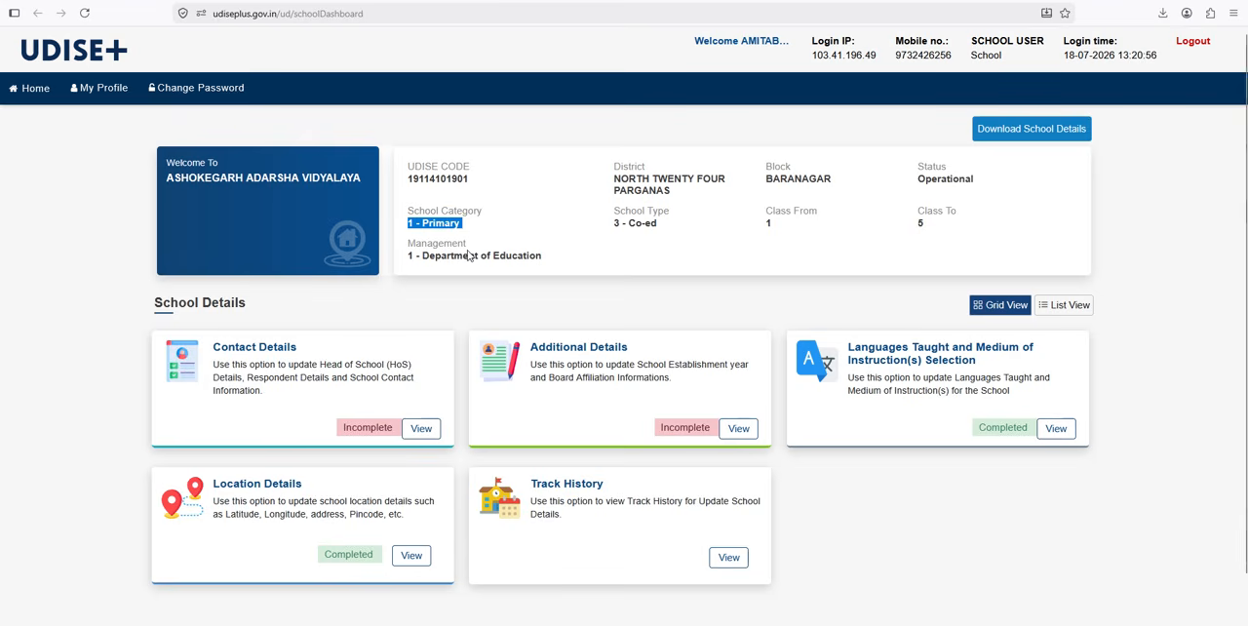
pyautogui.click(465, 244)
pyautogui.moveTo(406, 257)
pyautogui.mouseDown()
pyautogui.moveTo(543, 266)
pyautogui.moveTo(408, 259)
pyautogui.mouseUp()
pyautogui.click(547, 267)
pyautogui.click(485, 262)
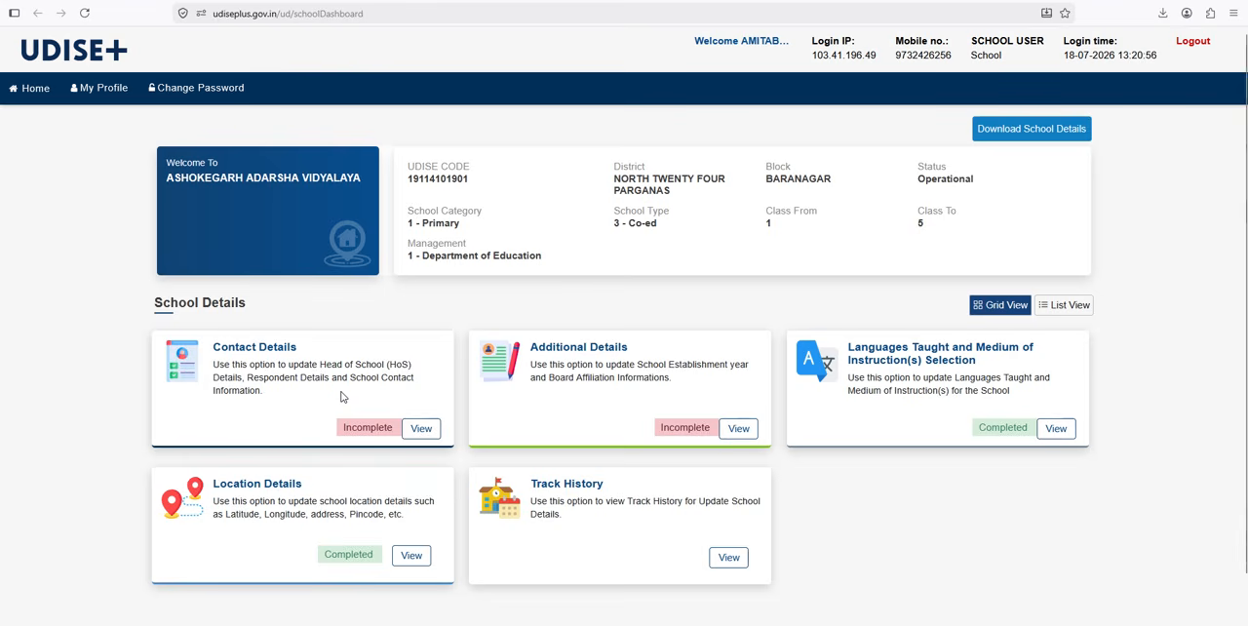
# Step: Open the school's Contact Details and examine the name, mobile and email entries of the head of school and respondent
pyautogui.click(421, 435)
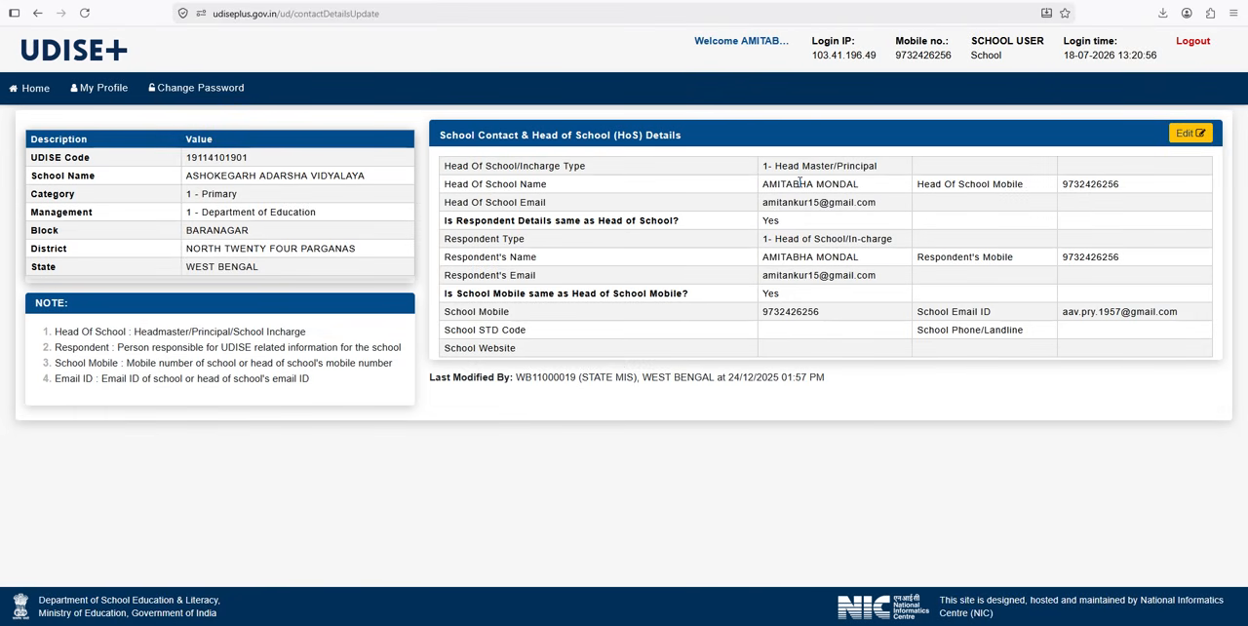
pyautogui.moveTo(757, 183); pyautogui.dragTo(878, 185)
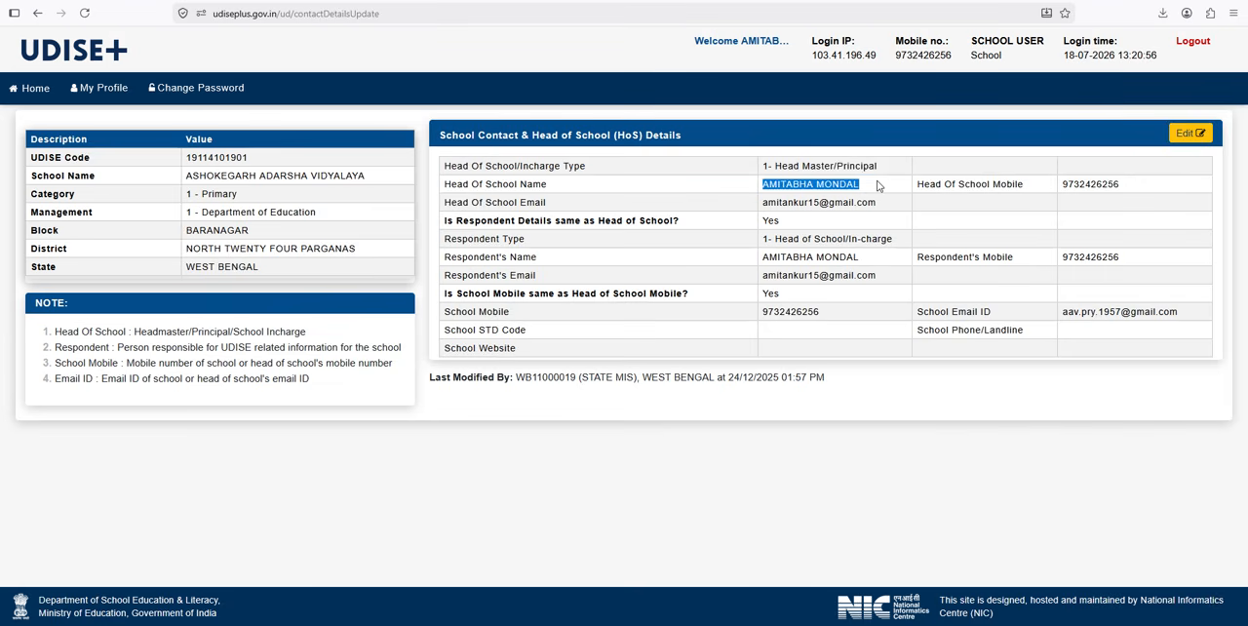
pyautogui.moveTo(1067, 185); pyautogui.dragTo(1137, 186)
pyautogui.click(1137, 186)
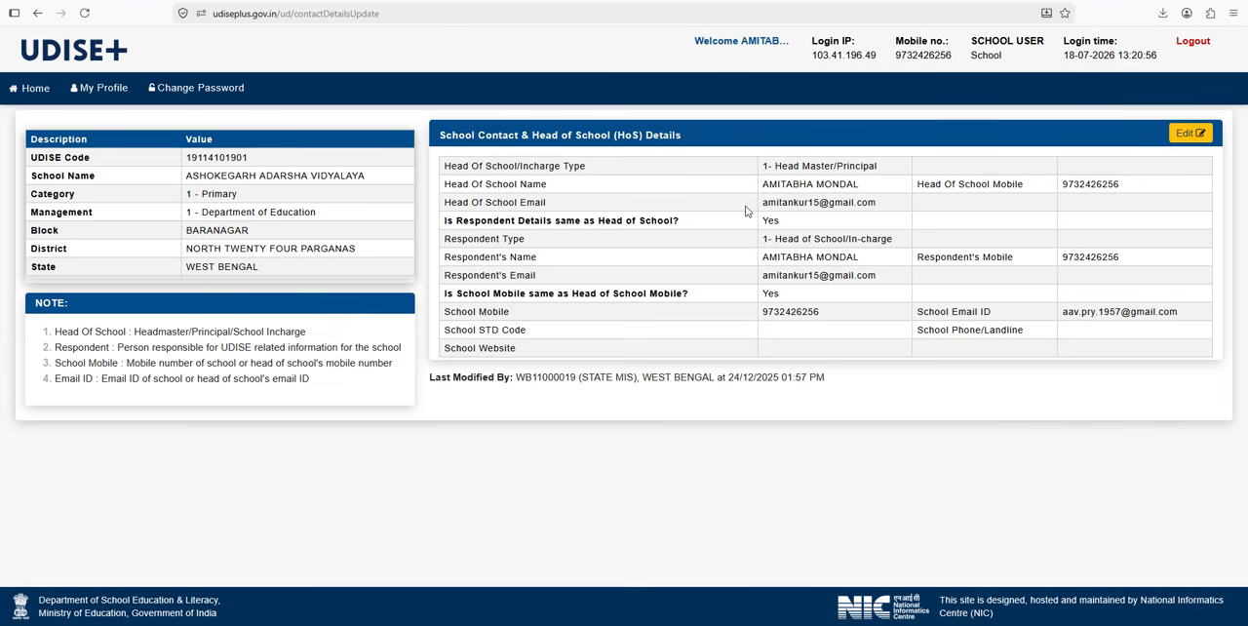
pyautogui.moveTo(760, 204); pyautogui.dragTo(881, 211)
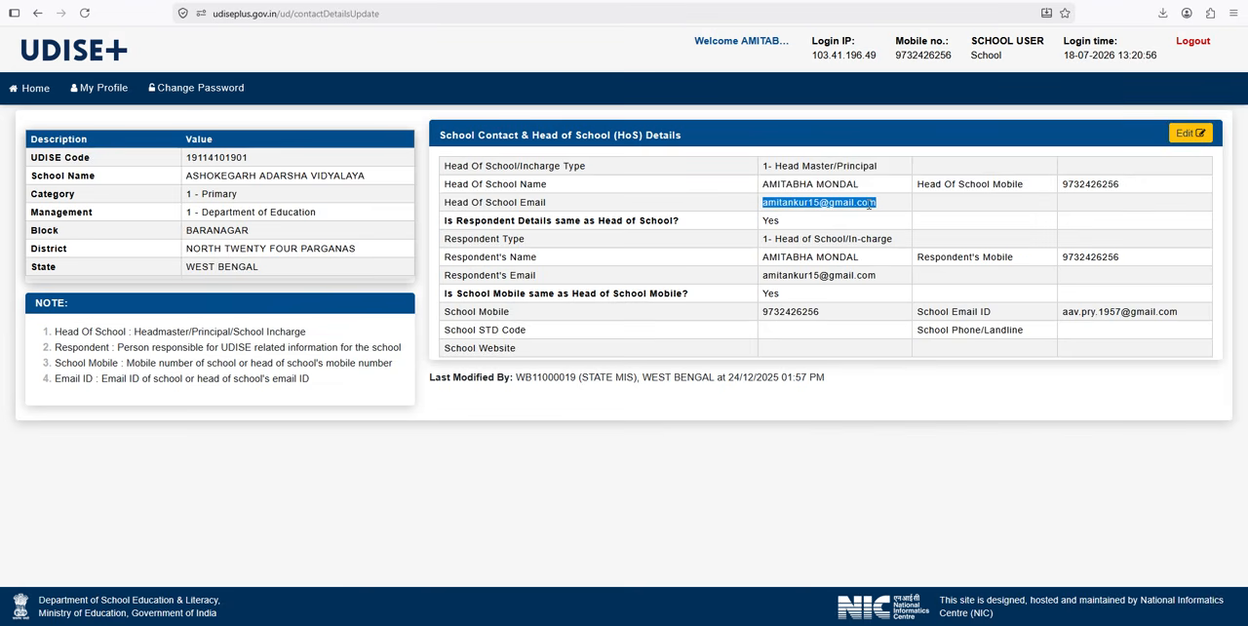
pyautogui.click(869, 203)
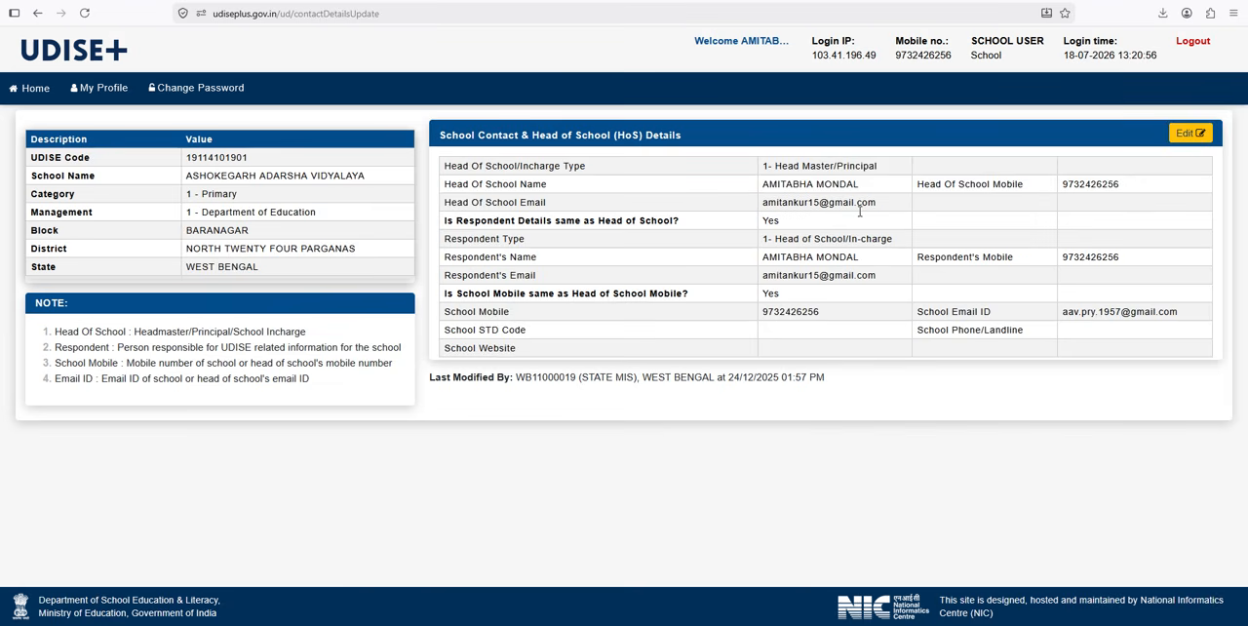
pyautogui.moveTo(465, 260); pyautogui.dragTo(681, 275)
pyautogui.click(765, 263)
pyautogui.moveTo(764, 257); pyautogui.dragTo(874, 257)
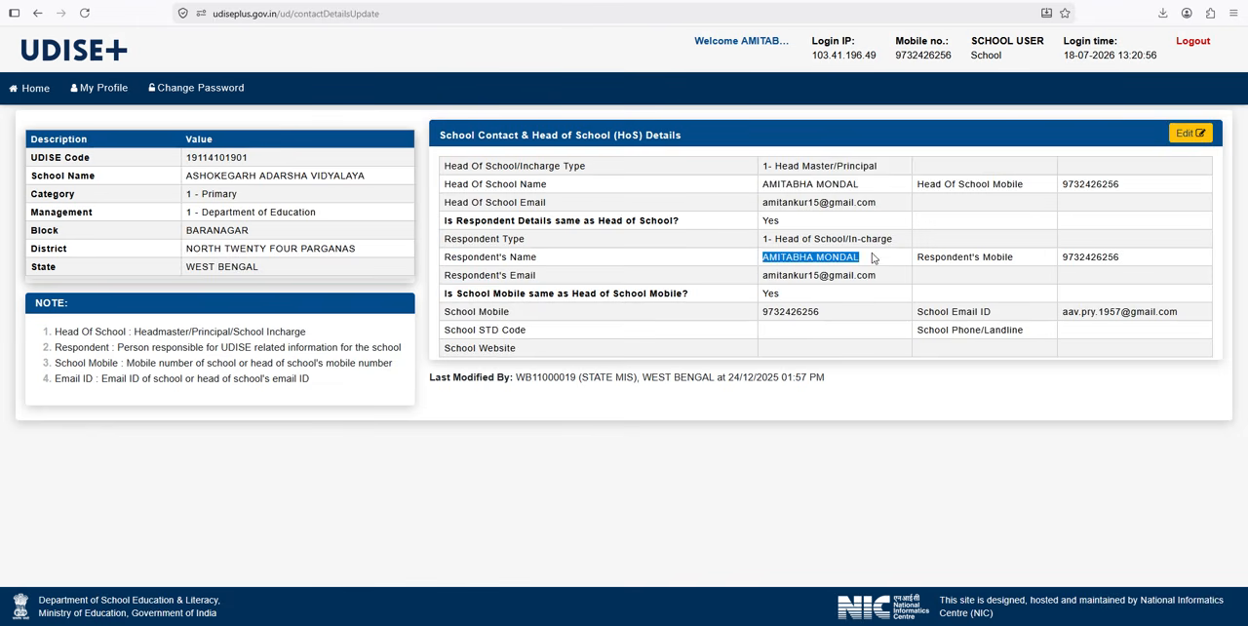
pyautogui.click(828, 257)
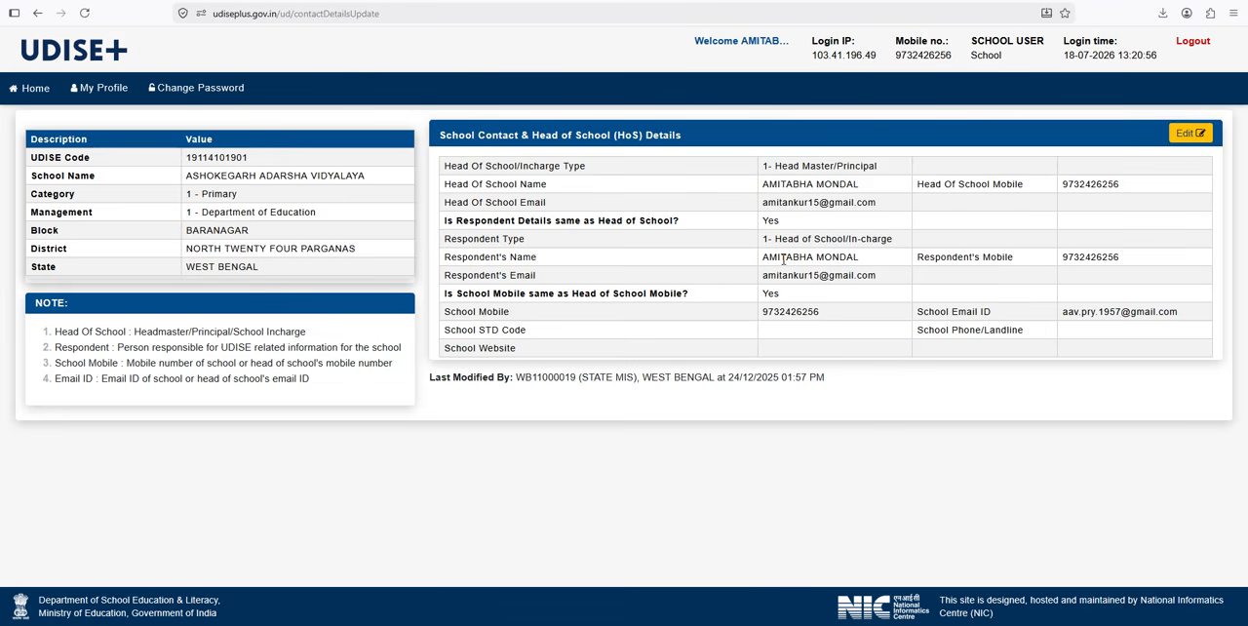
pyautogui.moveTo(762, 187); pyautogui.dragTo(837, 333)
pyautogui.click(834, 333)
# Step: Open the school contact details for editing, and turn the option for respondent details same as Head of School off and on again
pyautogui.click(1186, 142)
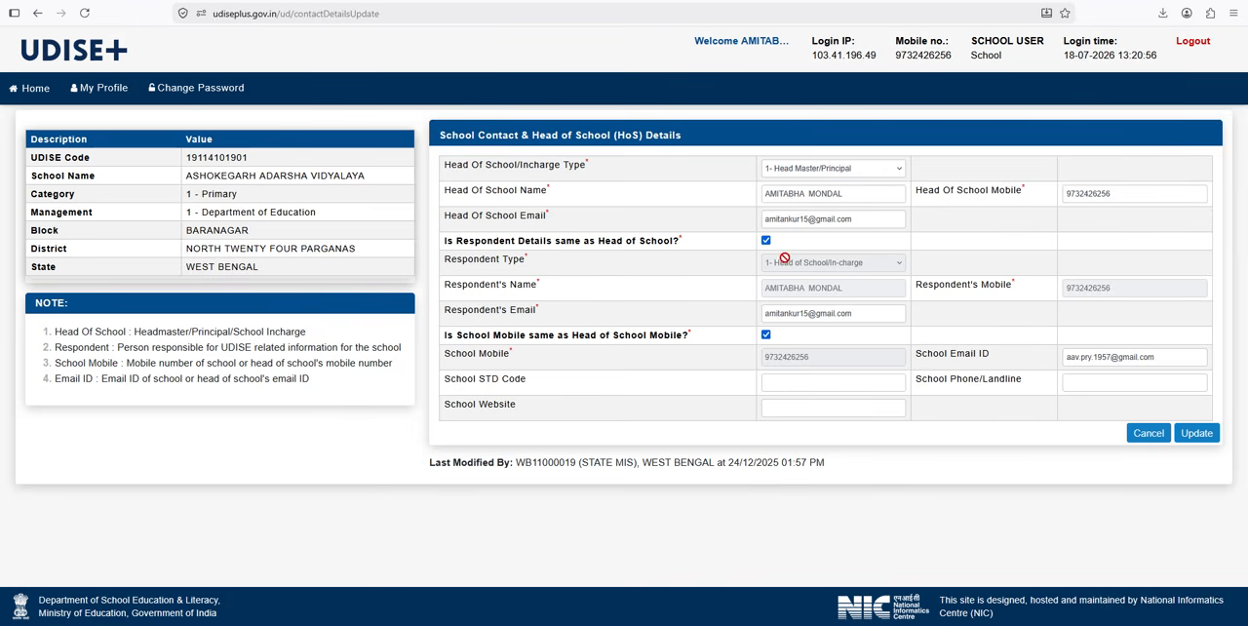
pyautogui.click(765, 241)
pyautogui.click(768, 241)
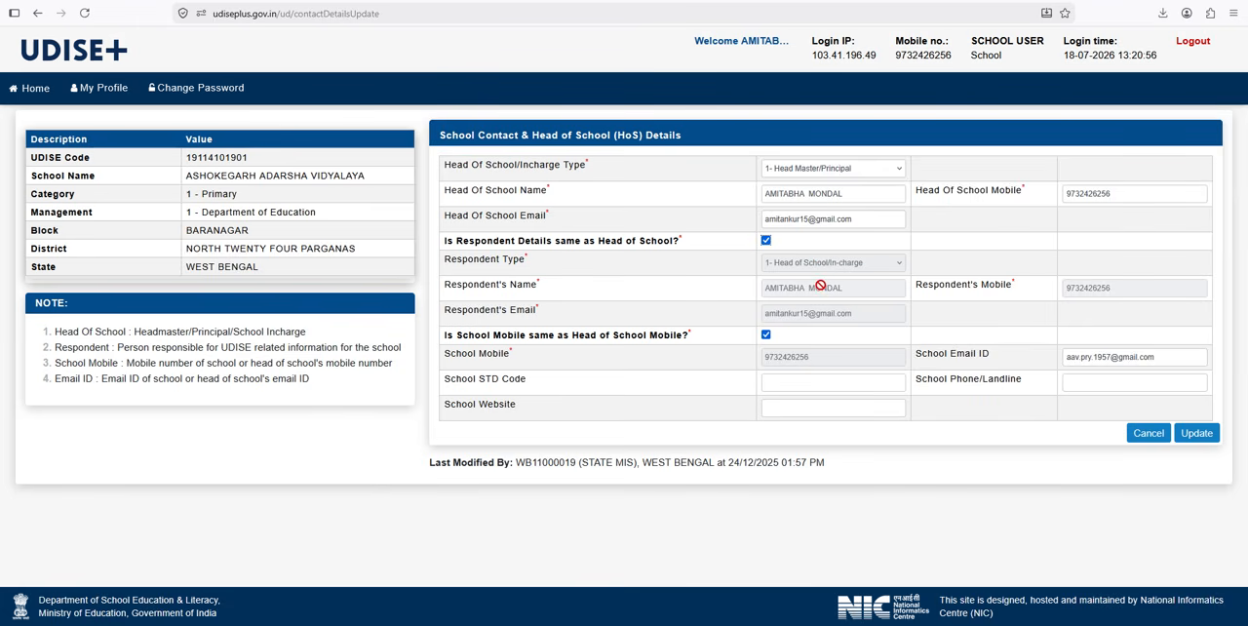
# Step: Toggle the same-as-Head-of-School options for respondent details and school mobile off and back on, and submit the contact details update
pyautogui.click(765, 241)
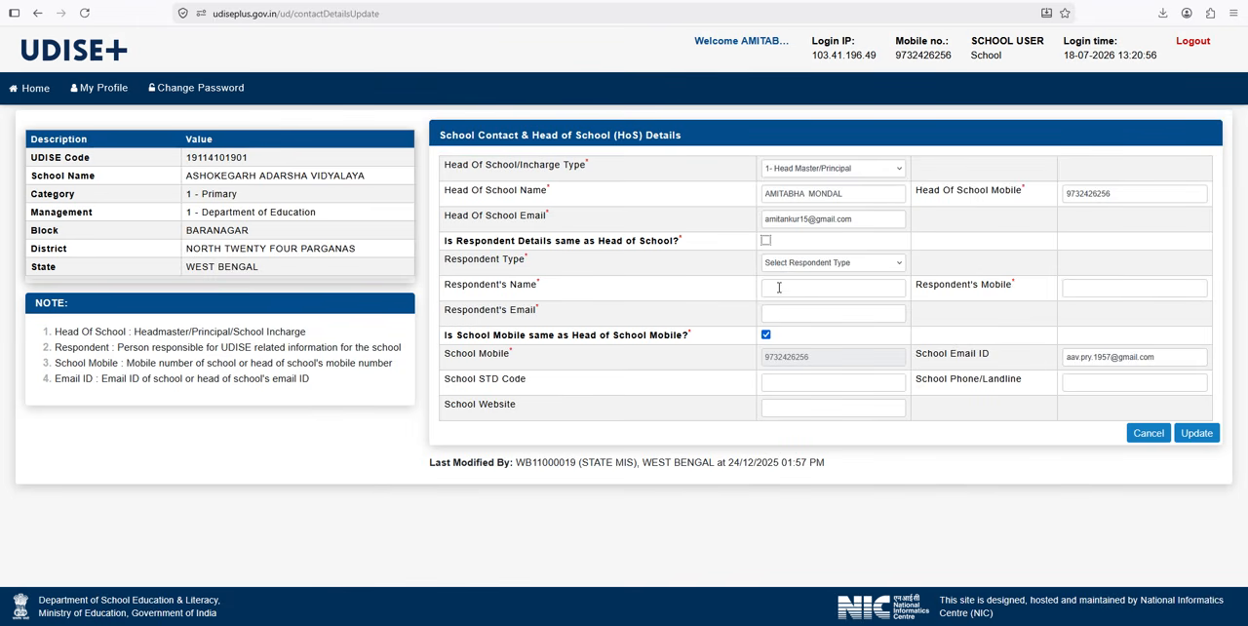
pyautogui.click(765, 241)
pyautogui.moveTo(458, 338); pyautogui.dragTo(687, 338)
pyautogui.click(688, 340)
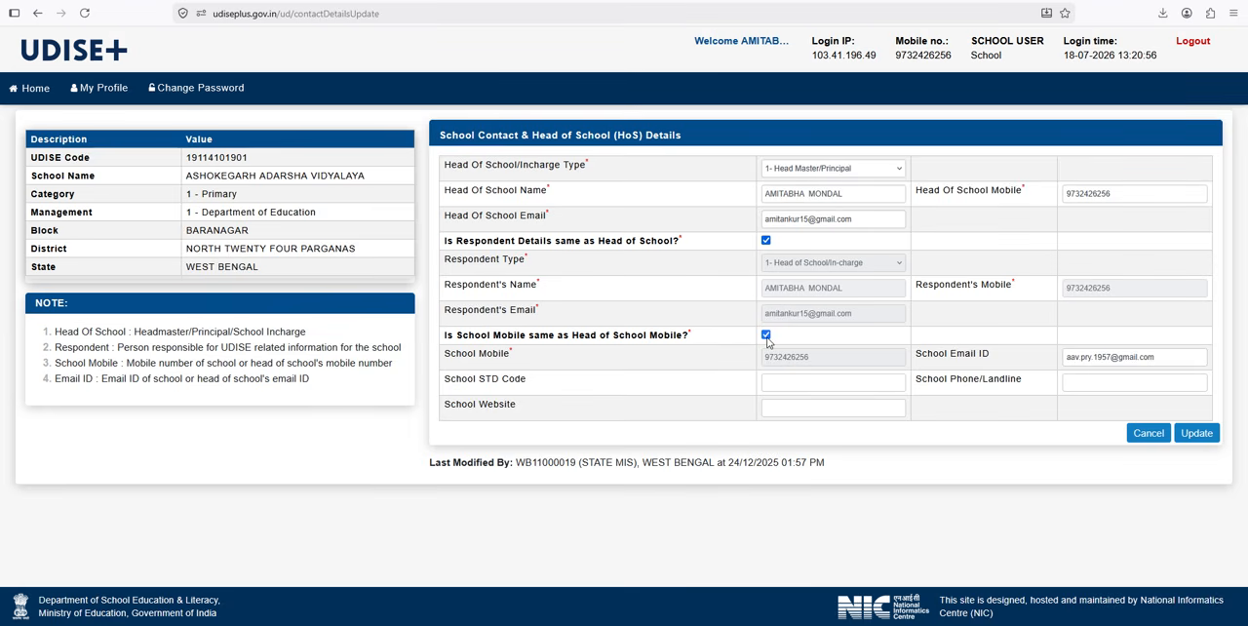
pyautogui.click(767, 335)
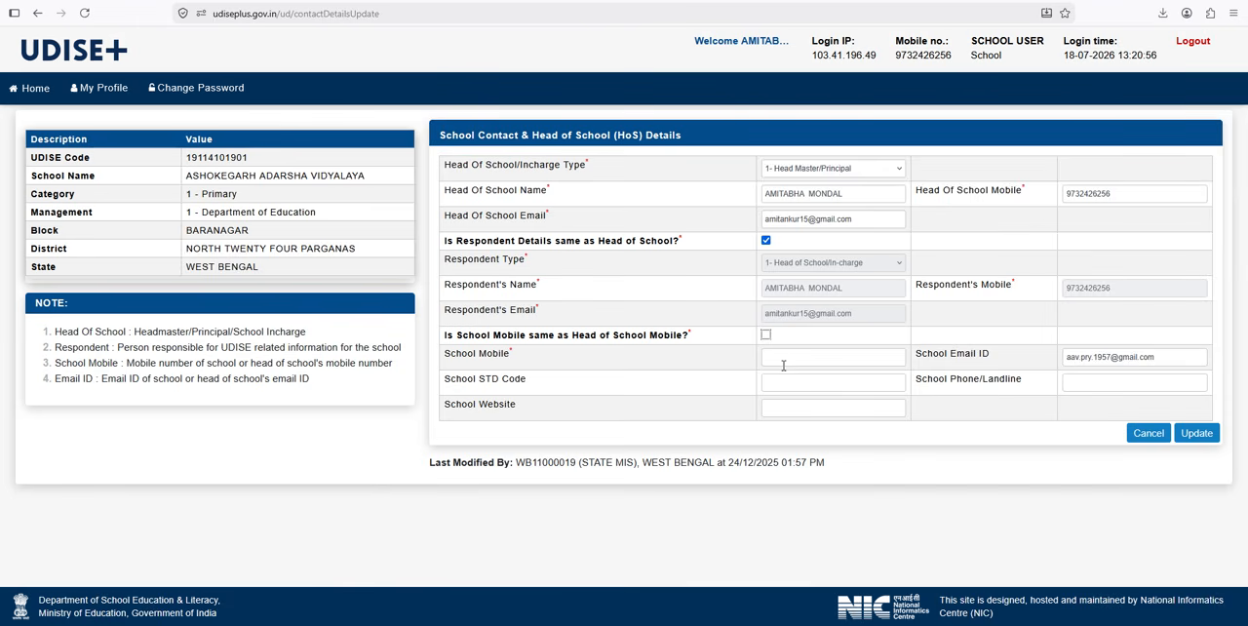
pyautogui.click(766, 334)
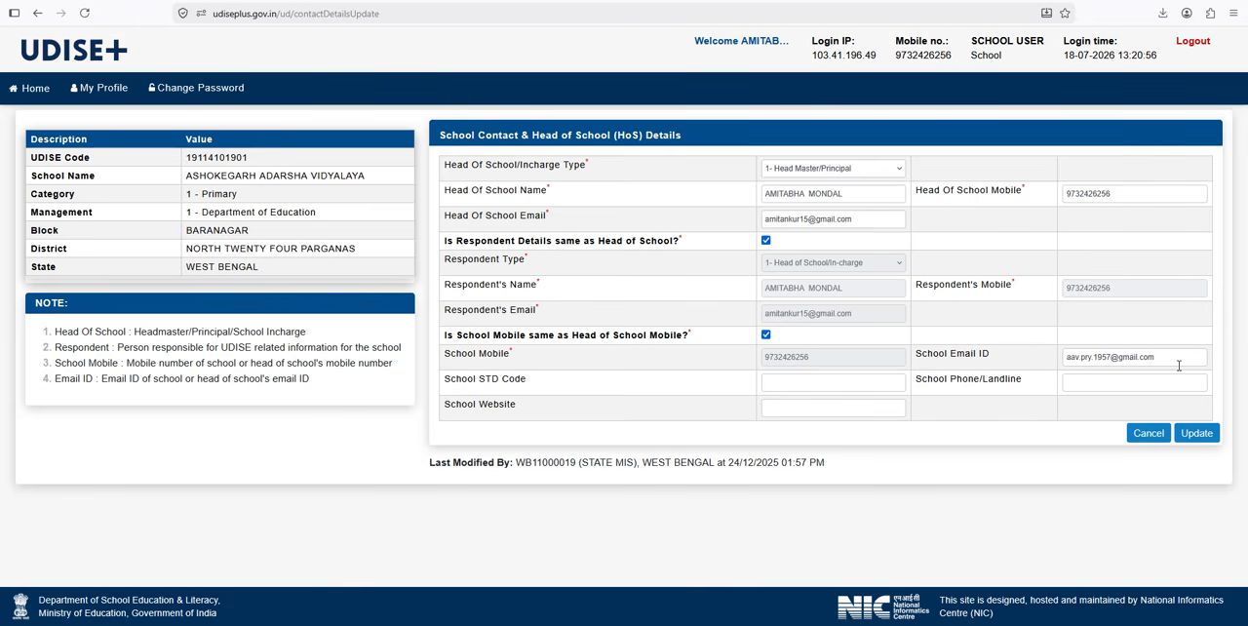
pyautogui.click(1196, 435)
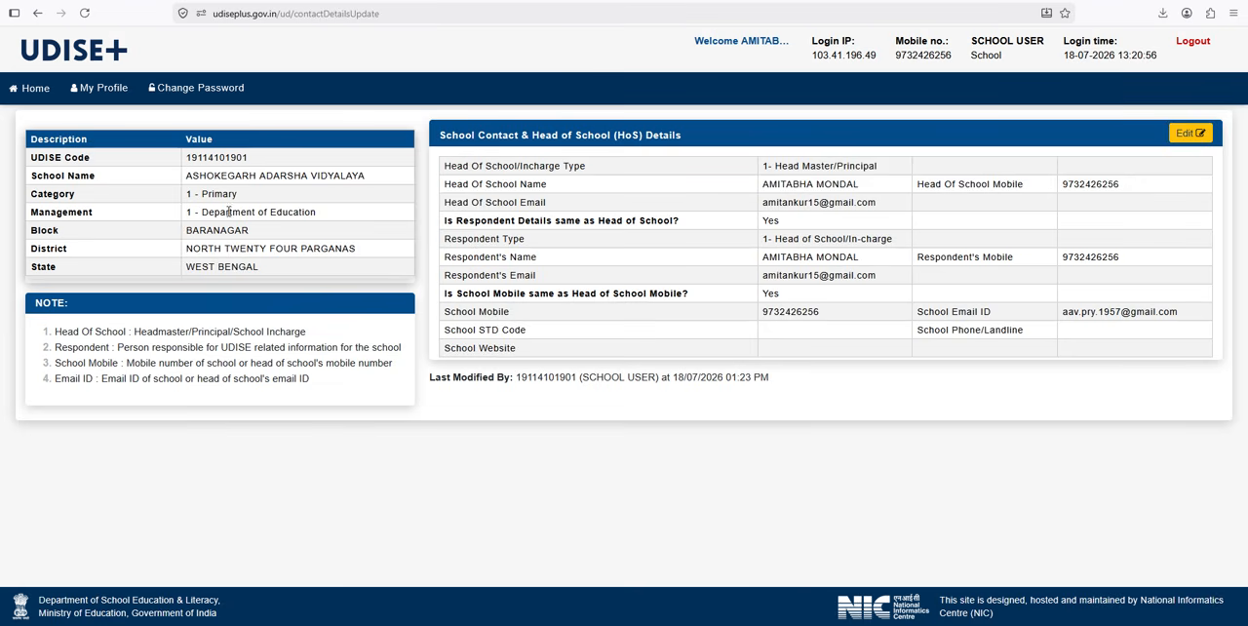
# Step: Return to the school dashboard, open Additional Details and examine the affiliation, recognition and upgradation entries
pyautogui.click(39, 95)
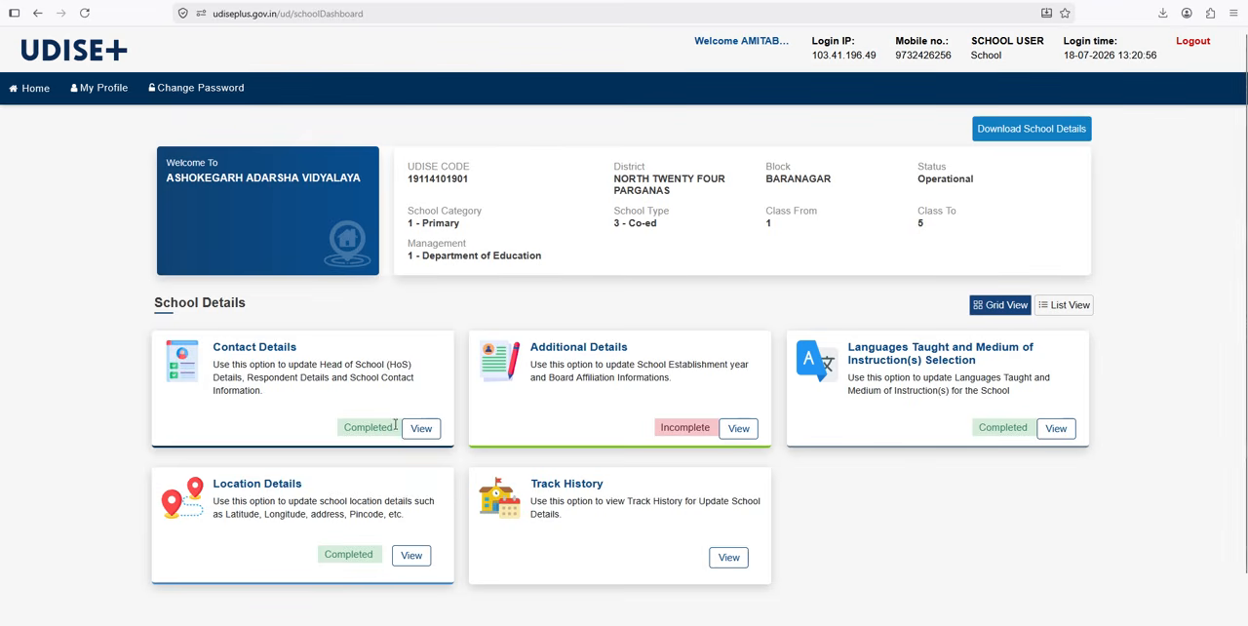
pyautogui.click(738, 429)
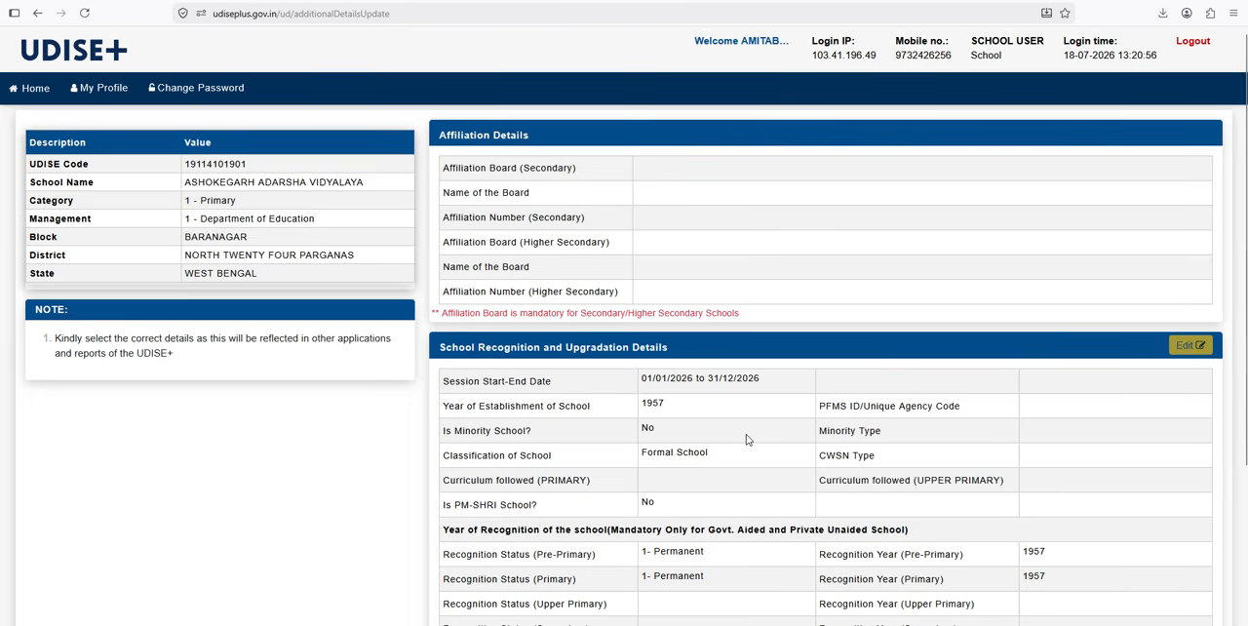
pyautogui.scroll(-3, 921, 403)
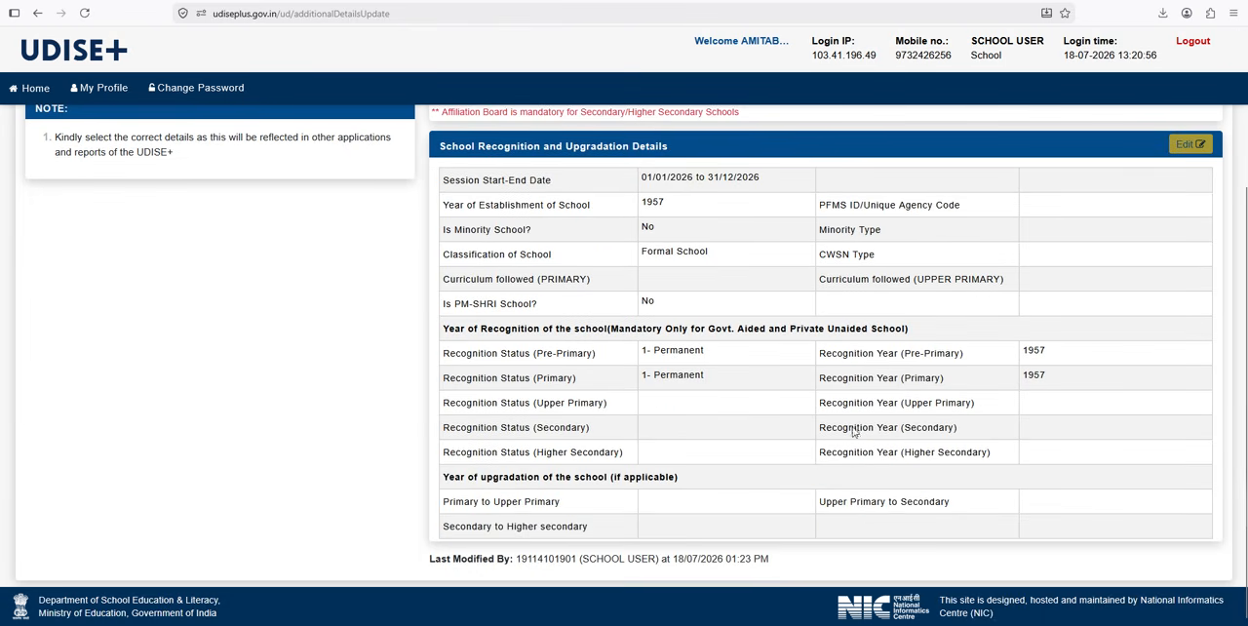
pyautogui.scroll(3, 782, 271)
pyautogui.scroll(-2, 885, 427)
pyautogui.scroll(-1, 679, 273)
pyautogui.scroll(3, 781, 332)
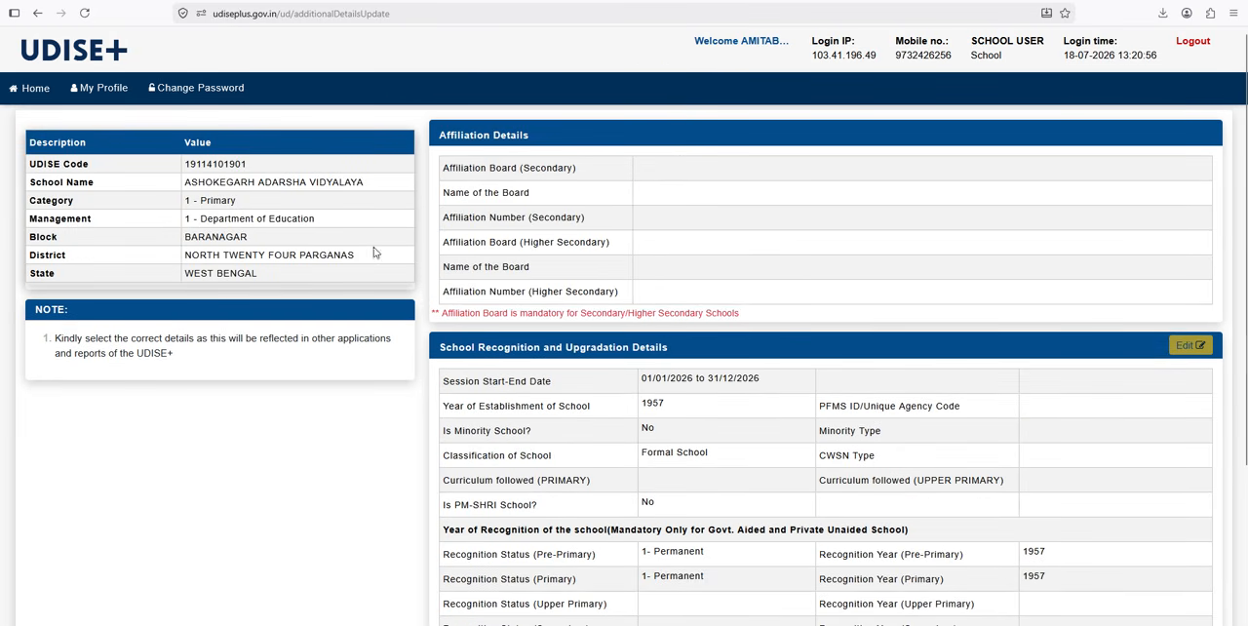
# Step: Return to the school dashboard and open Languages Taught and Medium of Instruction(s) Selection to view the school's entries
pyautogui.click(29, 89)
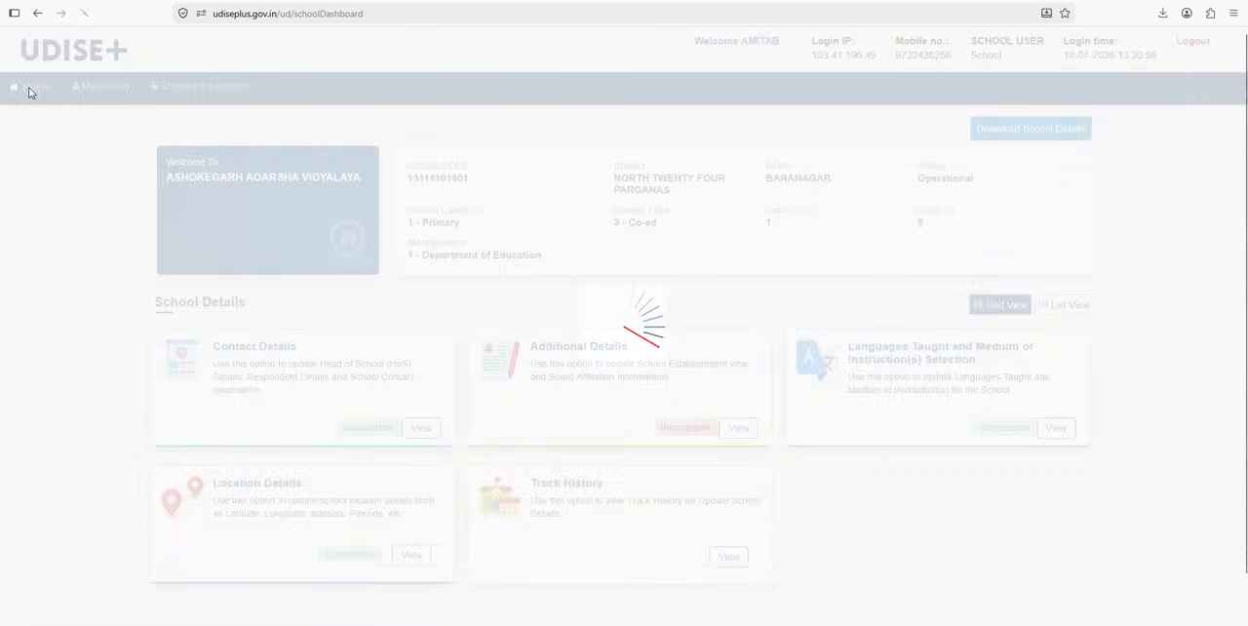
pyautogui.scroll(-1, 322, 448)
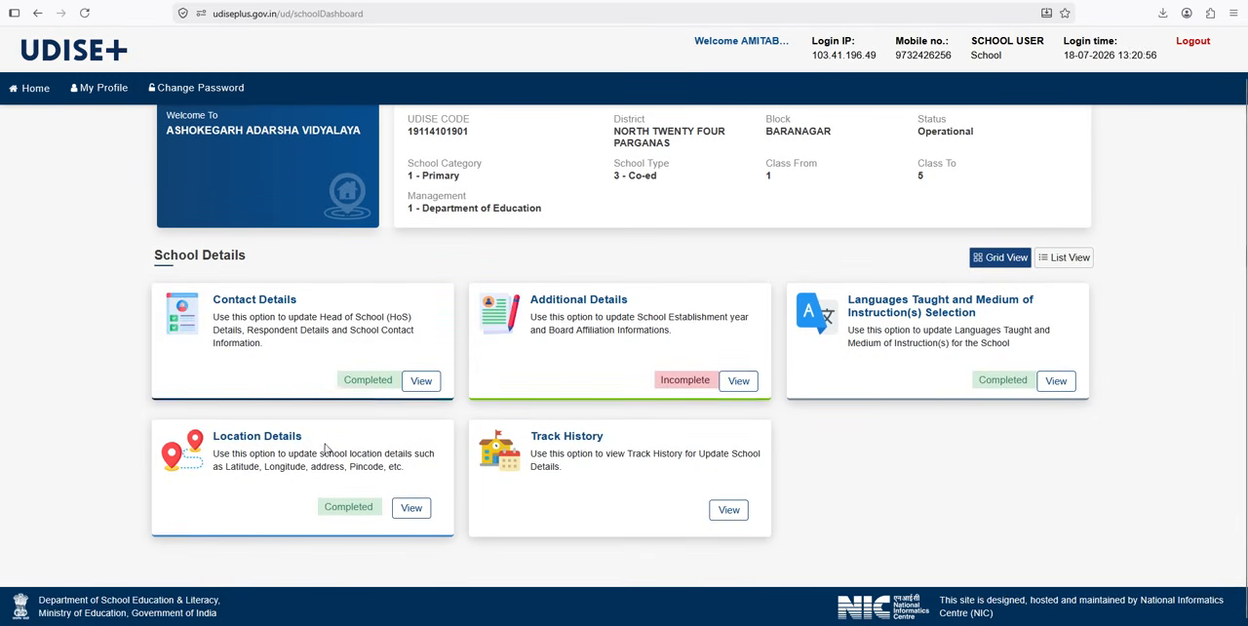
pyautogui.scroll(1, 747, 382)
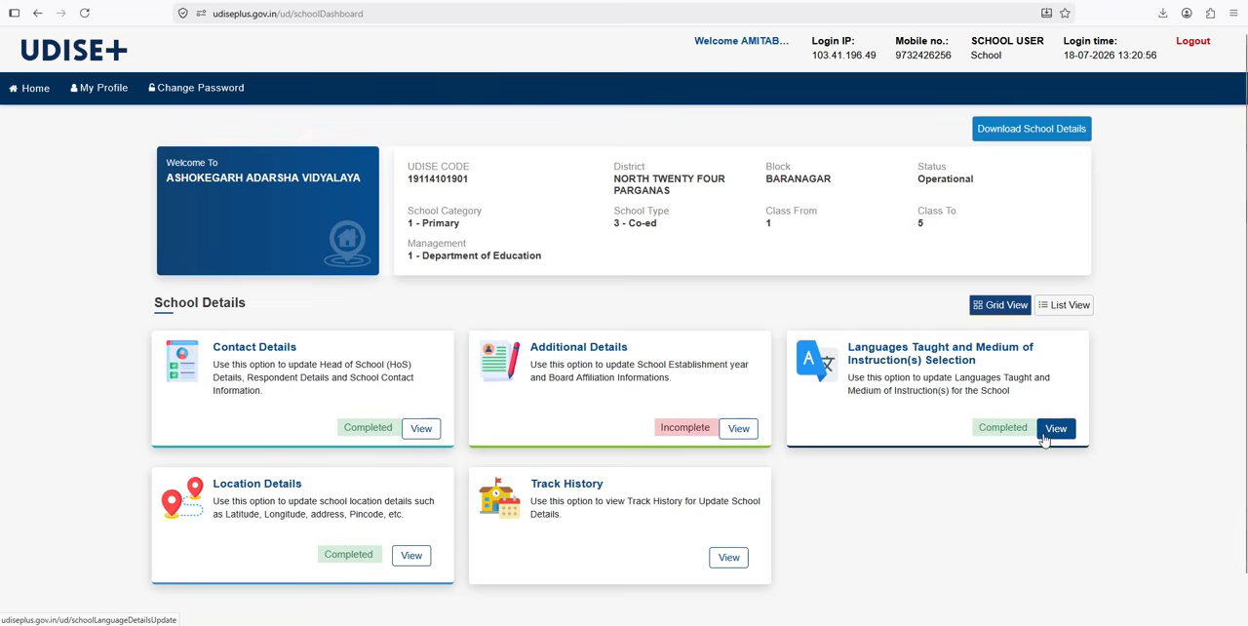
pyautogui.moveTo(854, 348); pyautogui.dragTo(1007, 361)
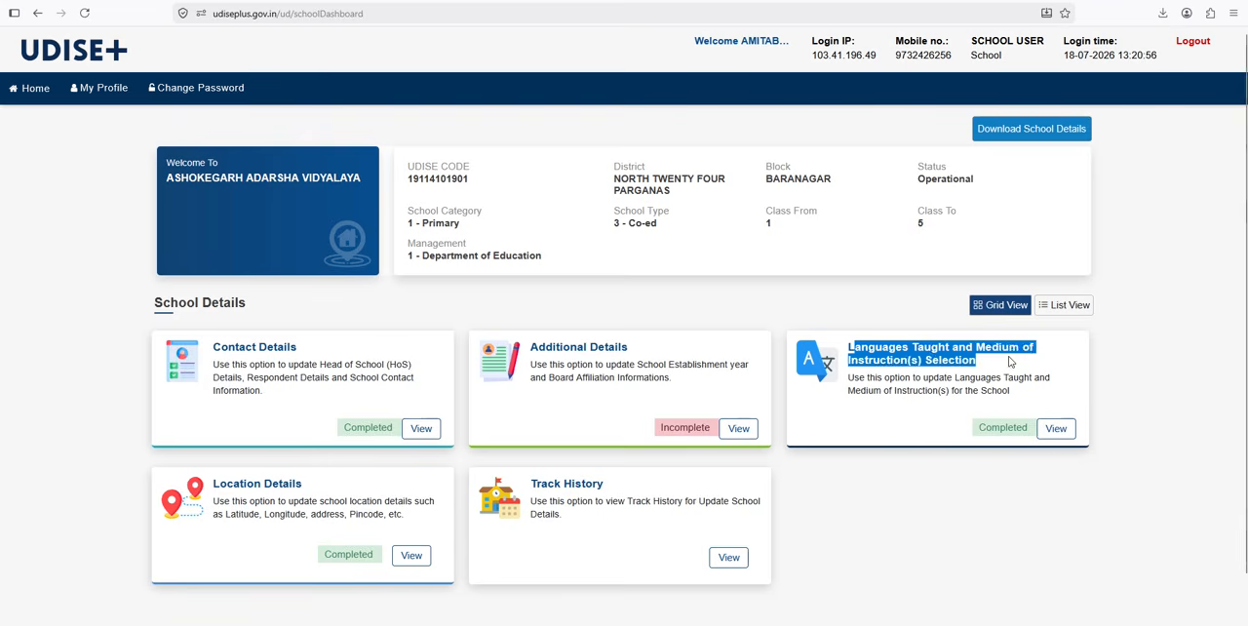
pyautogui.click(1012, 363)
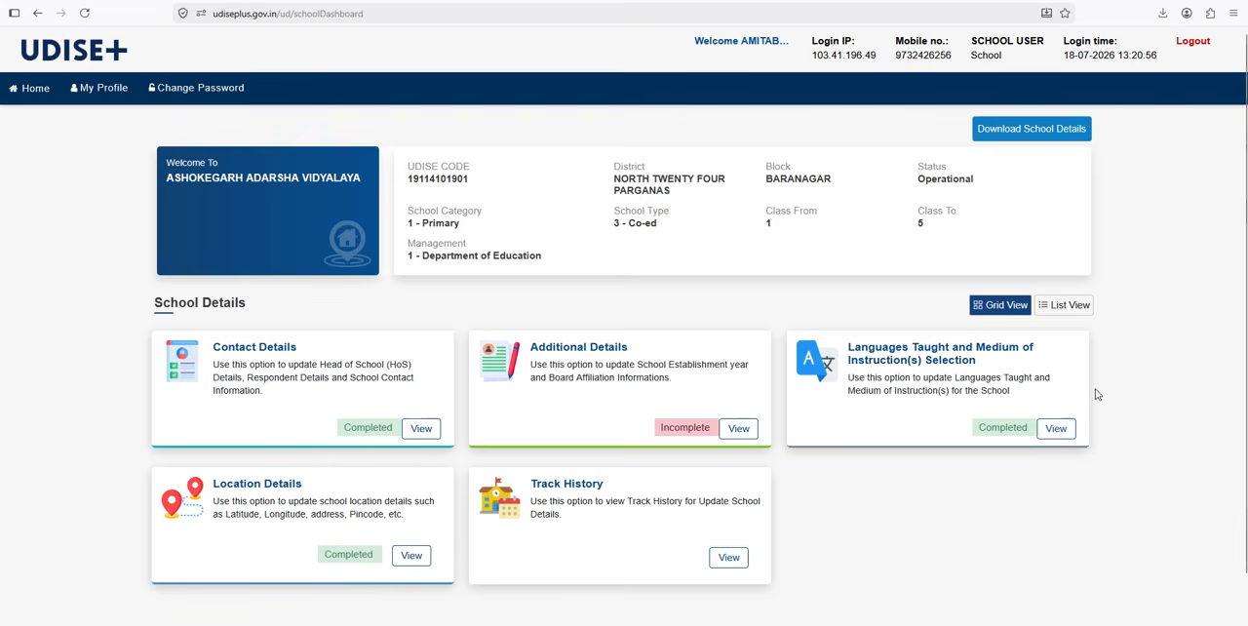
pyautogui.click(1058, 430)
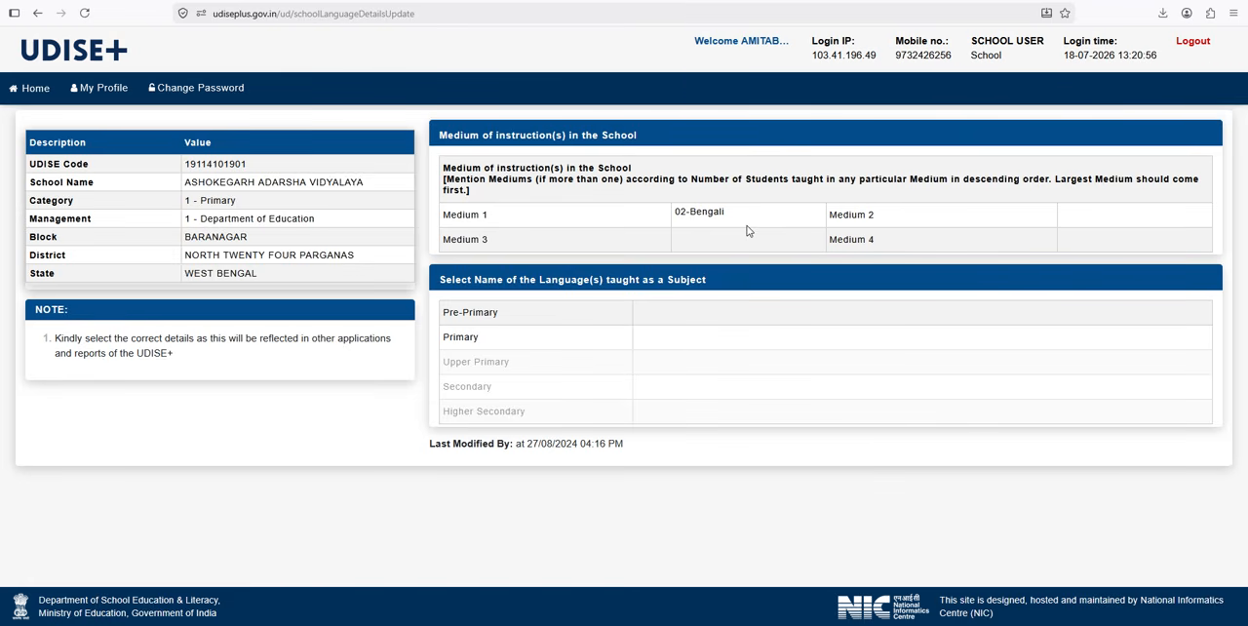
# Step: Return to the school dashboard, open Location Details and check the address, latitude, longitude, pin code and cluster resource centre
pyautogui.click(32, 90)
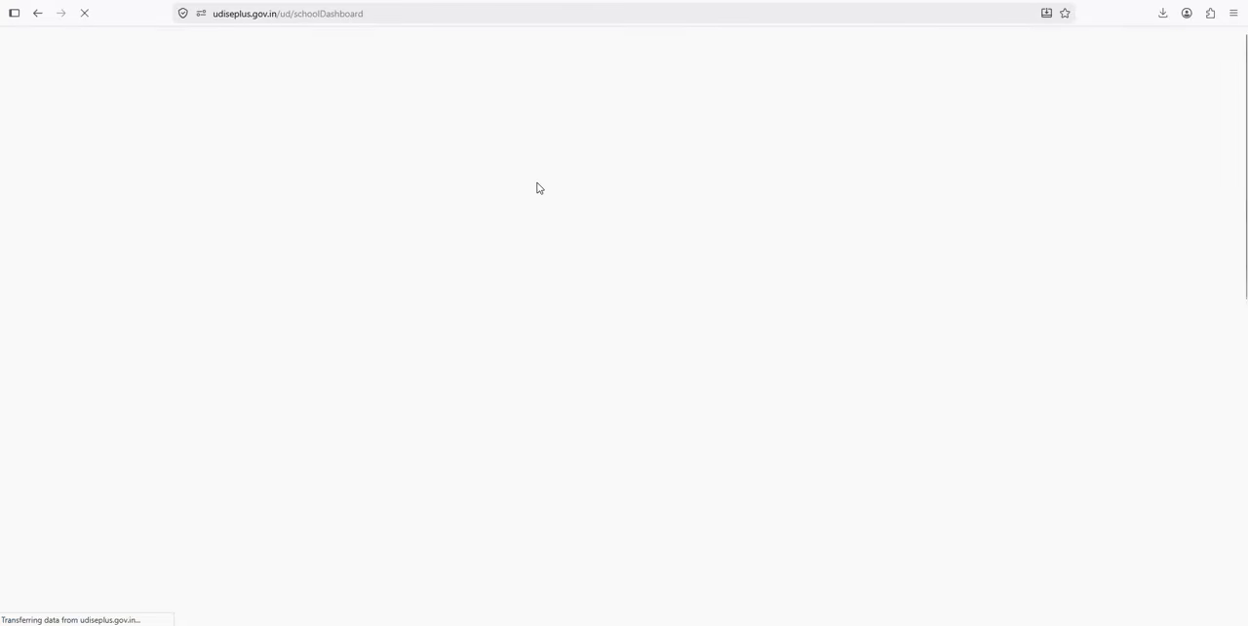
pyautogui.scroll(-2, 488, 371)
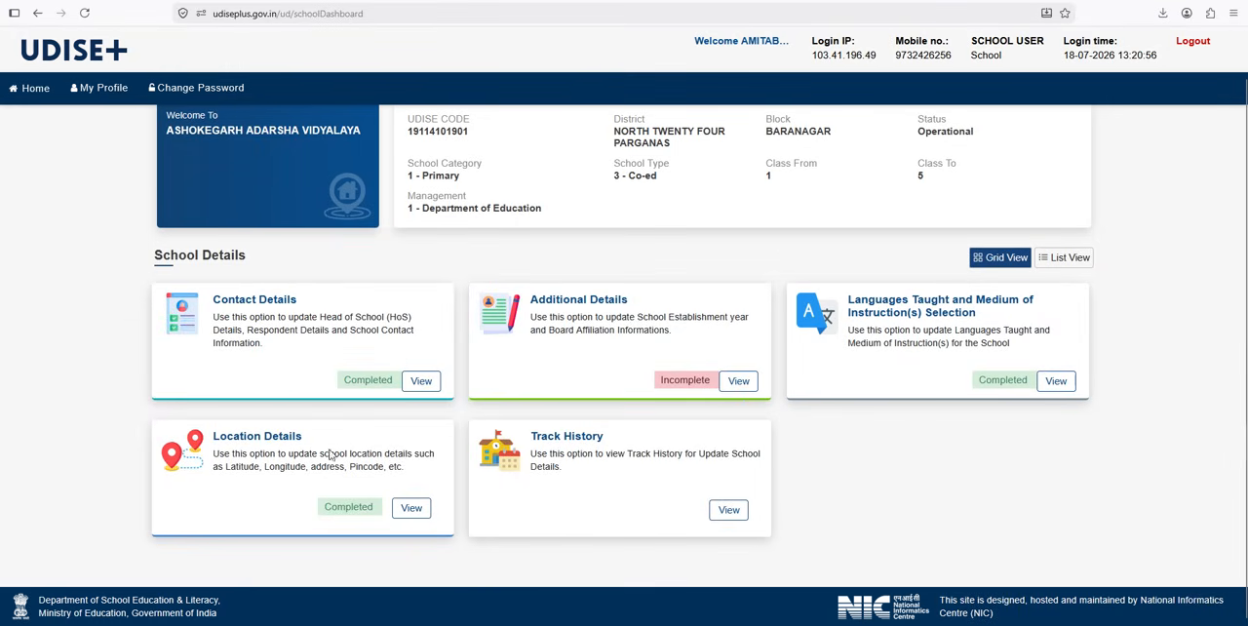
pyautogui.click(417, 509)
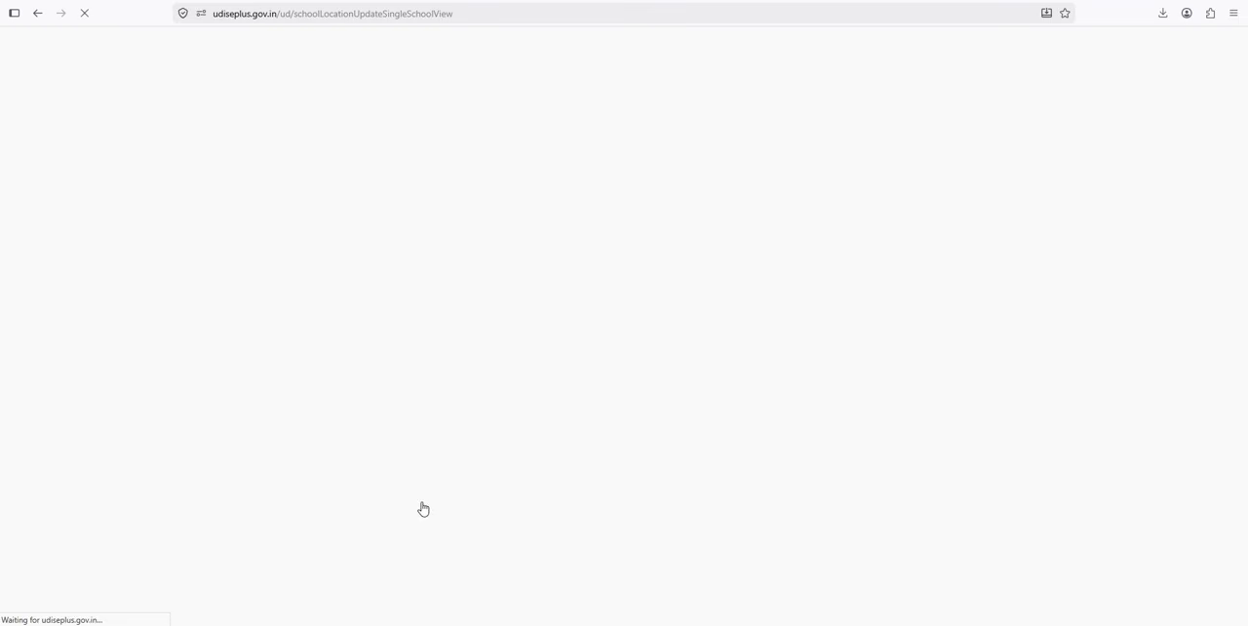
pyautogui.moveTo(645, 186); pyautogui.dragTo(867, 189)
pyautogui.click(1106, 201)
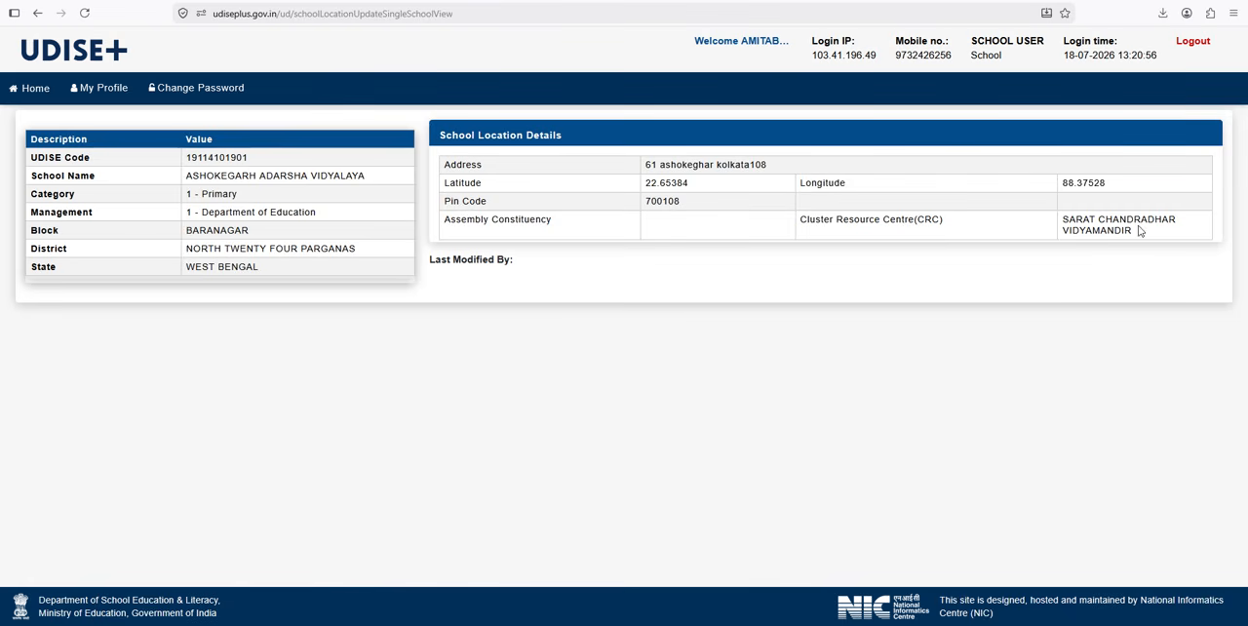
# Step: Return to the school dashboard, download the school details as a PDF and open the downloaded file
pyautogui.click(21, 95)
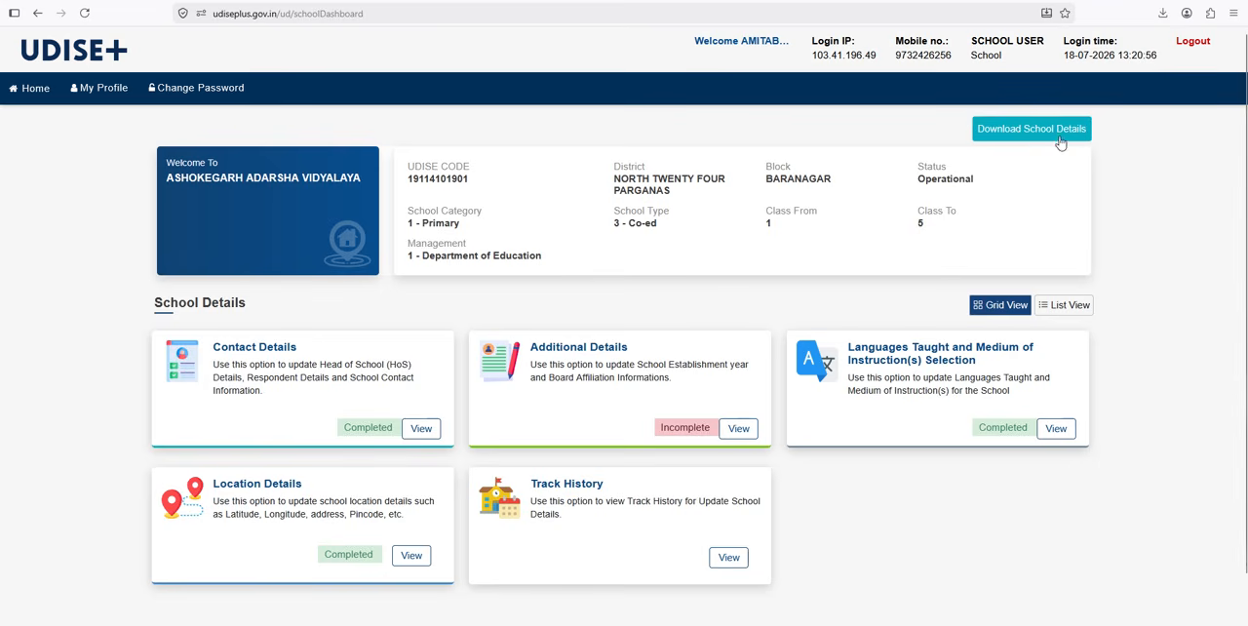
pyautogui.click(983, 132)
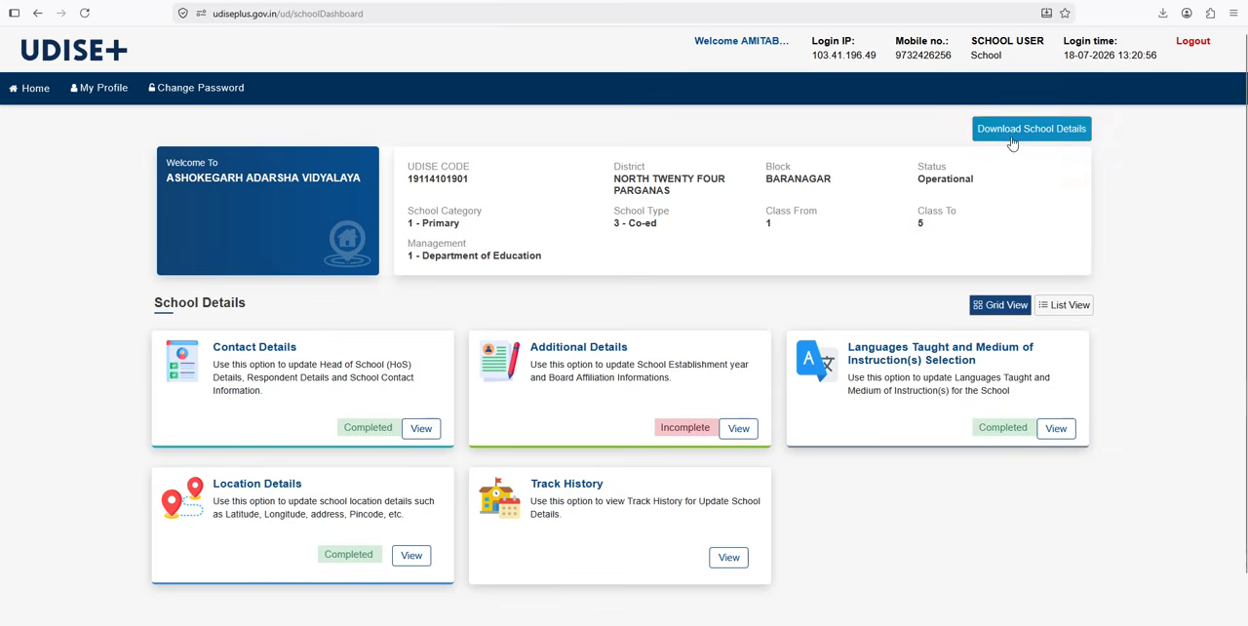
pyautogui.click(1009, 131)
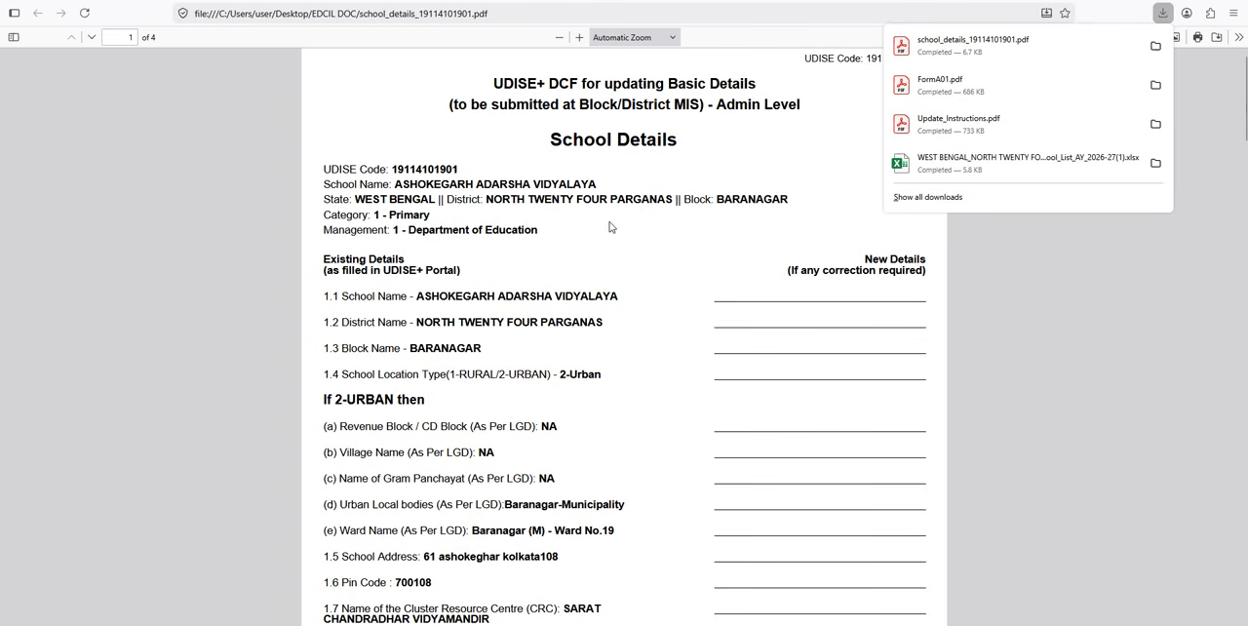
# Step: Examine the first page of the school details PDF, comparing the existing details with the lines for new details
pyautogui.scroll(-1, 609, 222)
pyautogui.scroll(1, 607, 224)
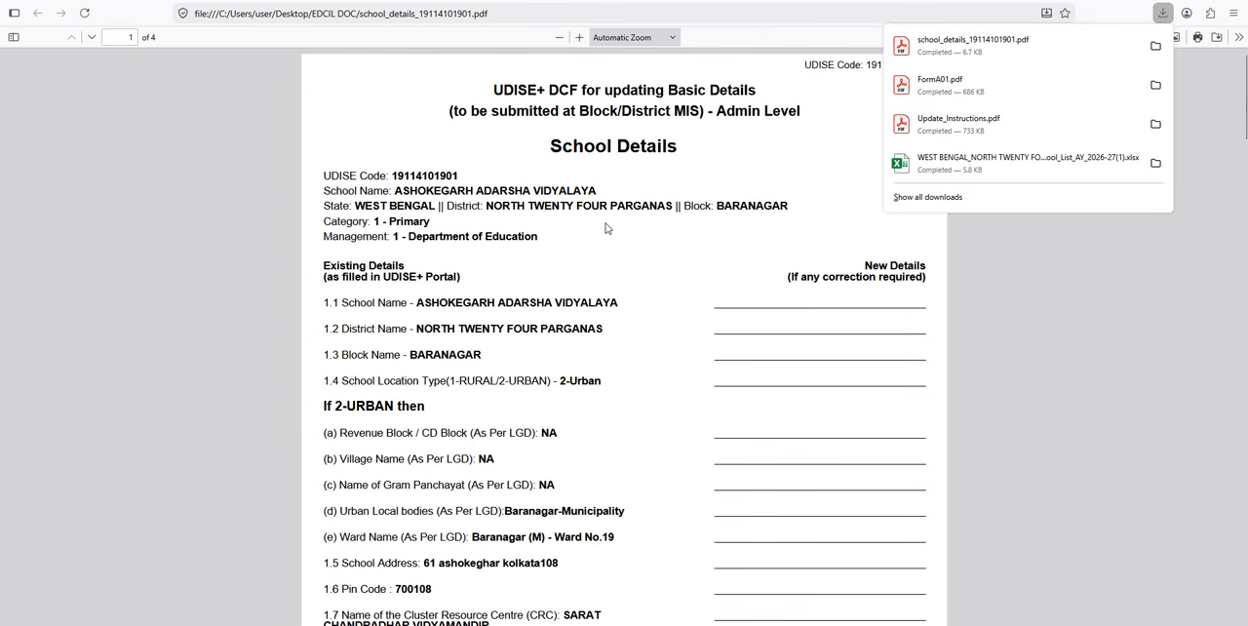
pyautogui.scroll(-10, 605, 228)
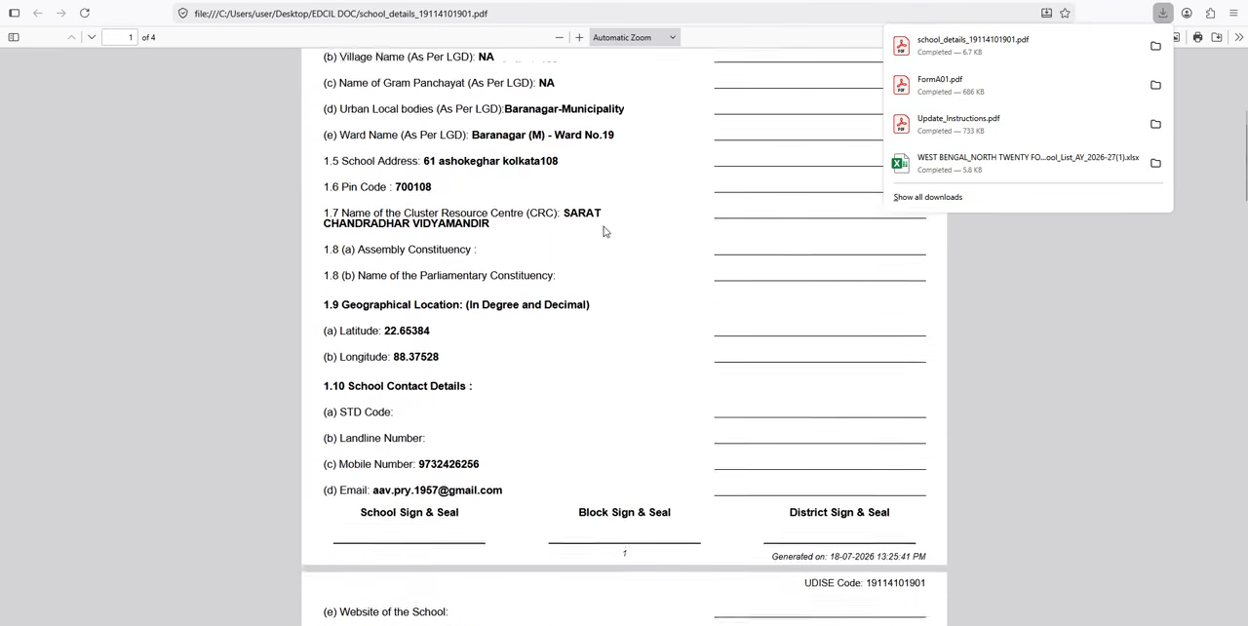
pyautogui.scroll(10, 603, 233)
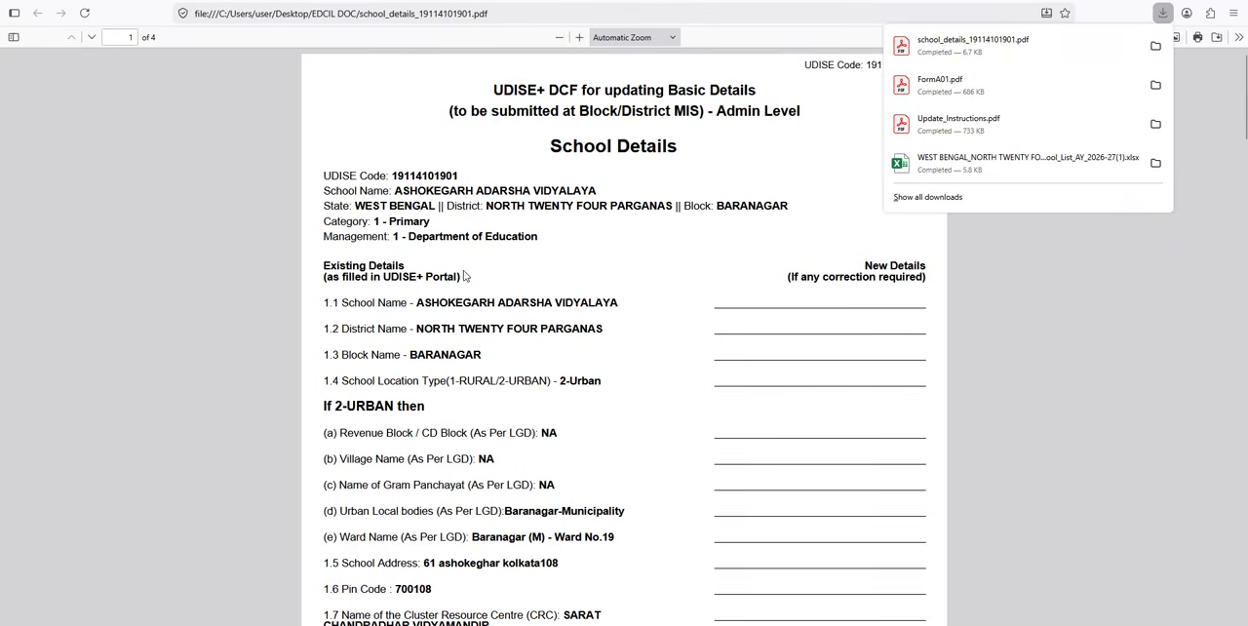
pyautogui.click(420, 303)
pyautogui.moveTo(417, 302); pyautogui.dragTo(599, 302)
pyautogui.click(569, 302)
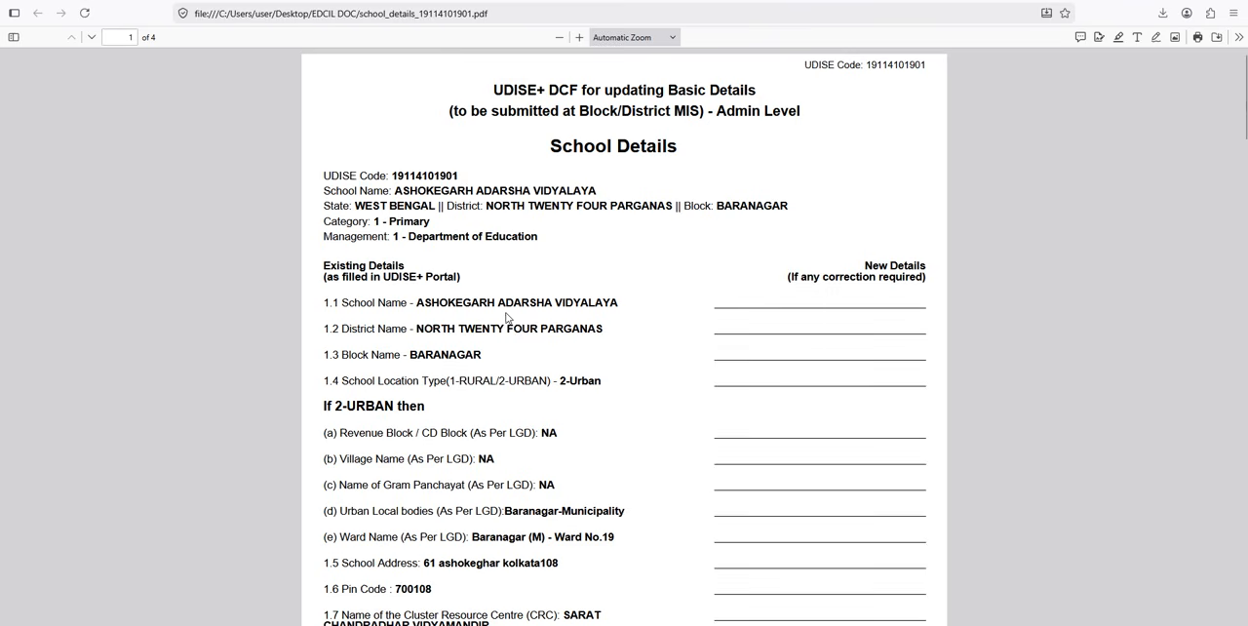
pyautogui.moveTo(409, 302); pyautogui.dragTo(627, 304)
pyautogui.click(585, 331)
pyautogui.scroll(-2, 413, 300)
pyautogui.scroll(2, 443, 287)
pyautogui.scroll(-2, 788, 353)
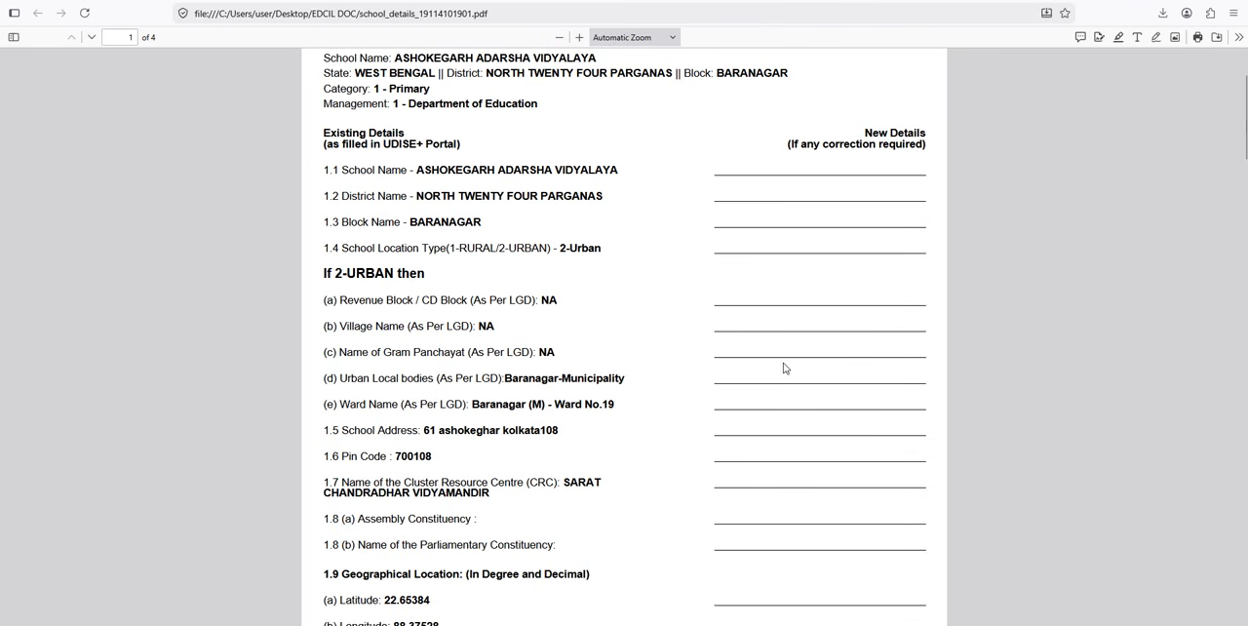
pyautogui.scroll(2, 783, 369)
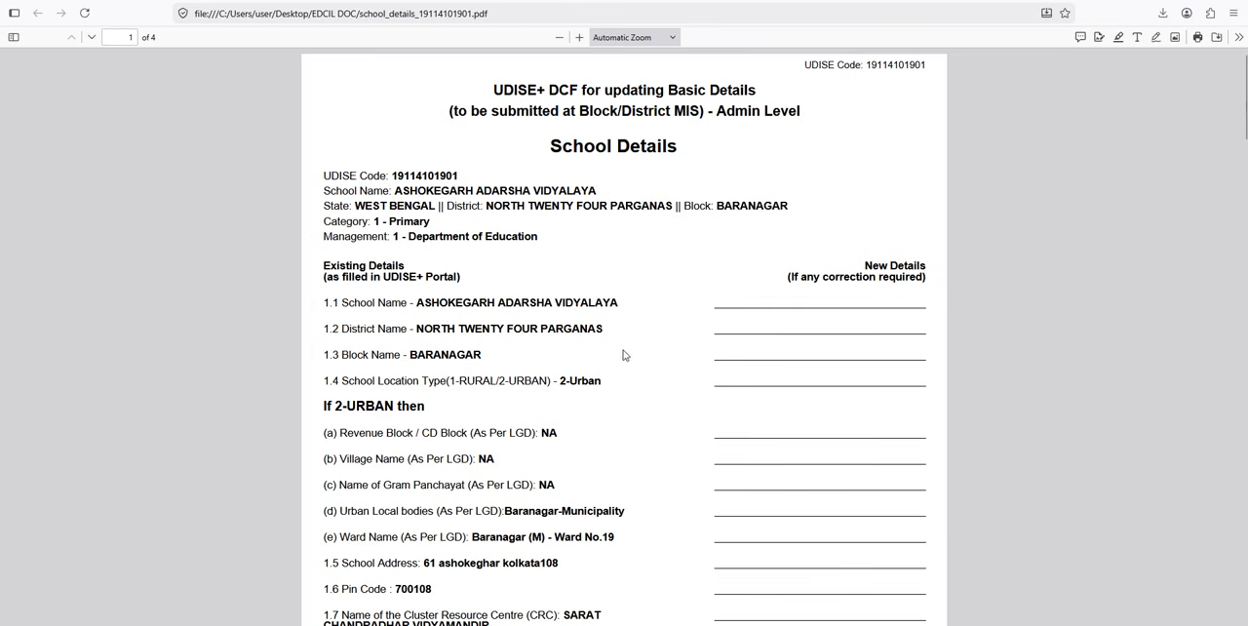
# Step: Read through the PDF's location, contact, Head of School, affiliation and recognition sections and the school, block and district signature areas
pyautogui.scroll(-3, 622, 357)
pyautogui.scroll(-7, 625, 354)
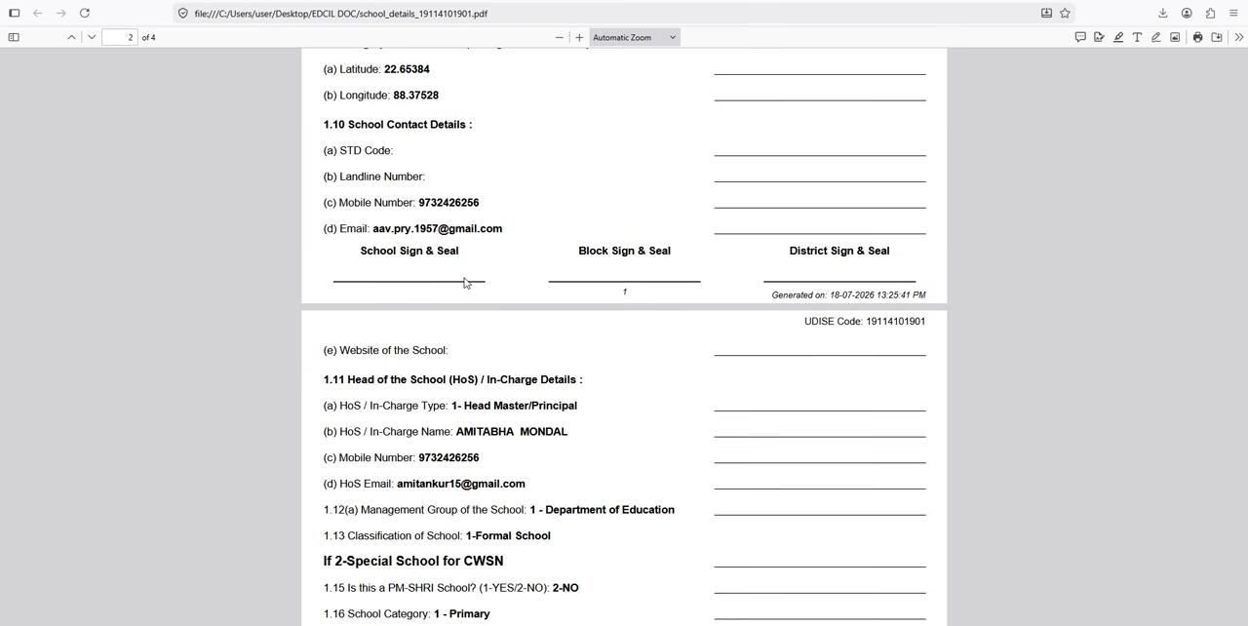
pyautogui.scroll(-7, 465, 283)
pyautogui.scroll(14, 478, 285)
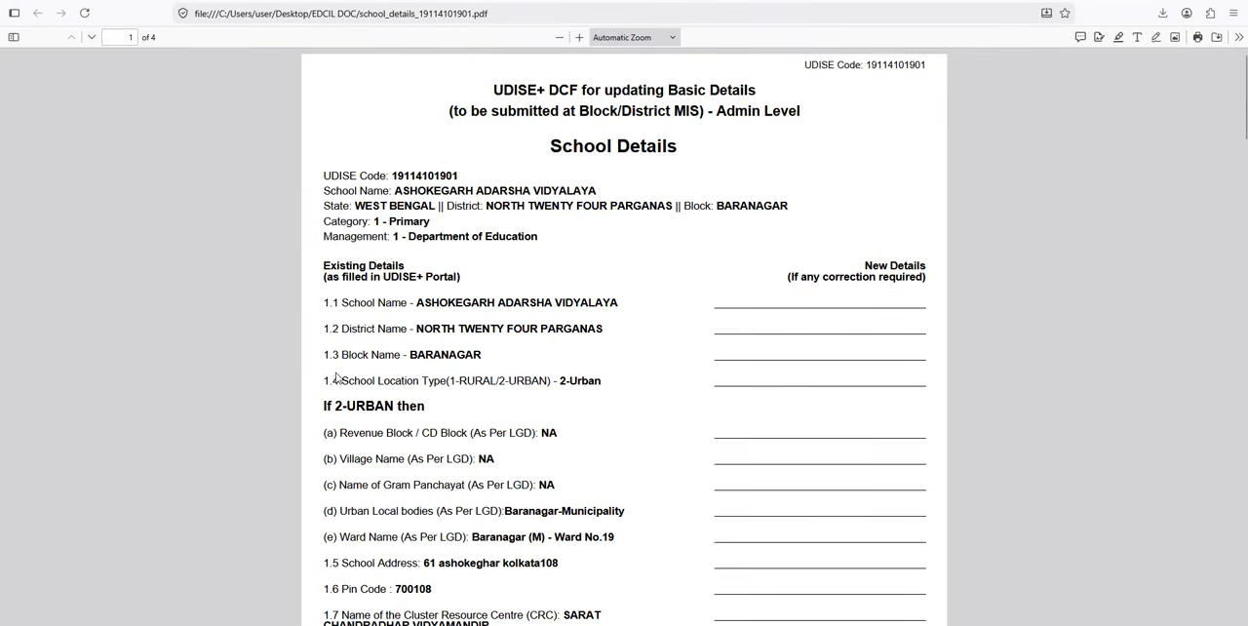
pyautogui.moveTo(325, 381); pyautogui.dragTo(350, 381)
pyautogui.click(409, 302)
pyautogui.scroll(-3, 602, 426)
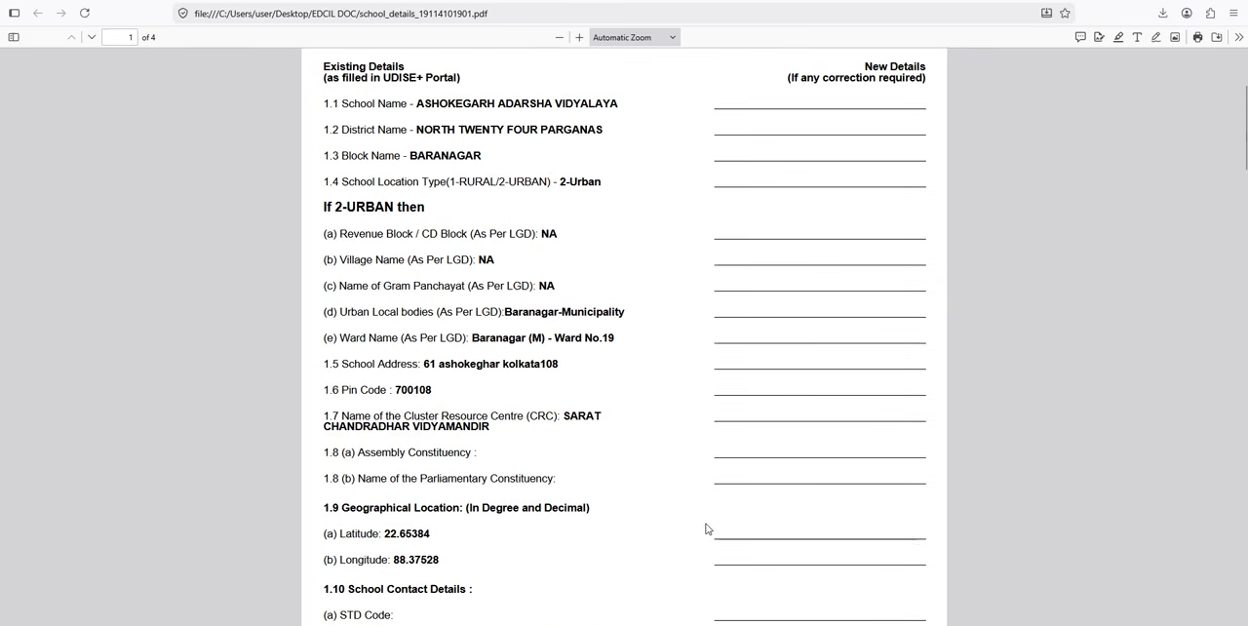
pyautogui.scroll(-4, 669, 545)
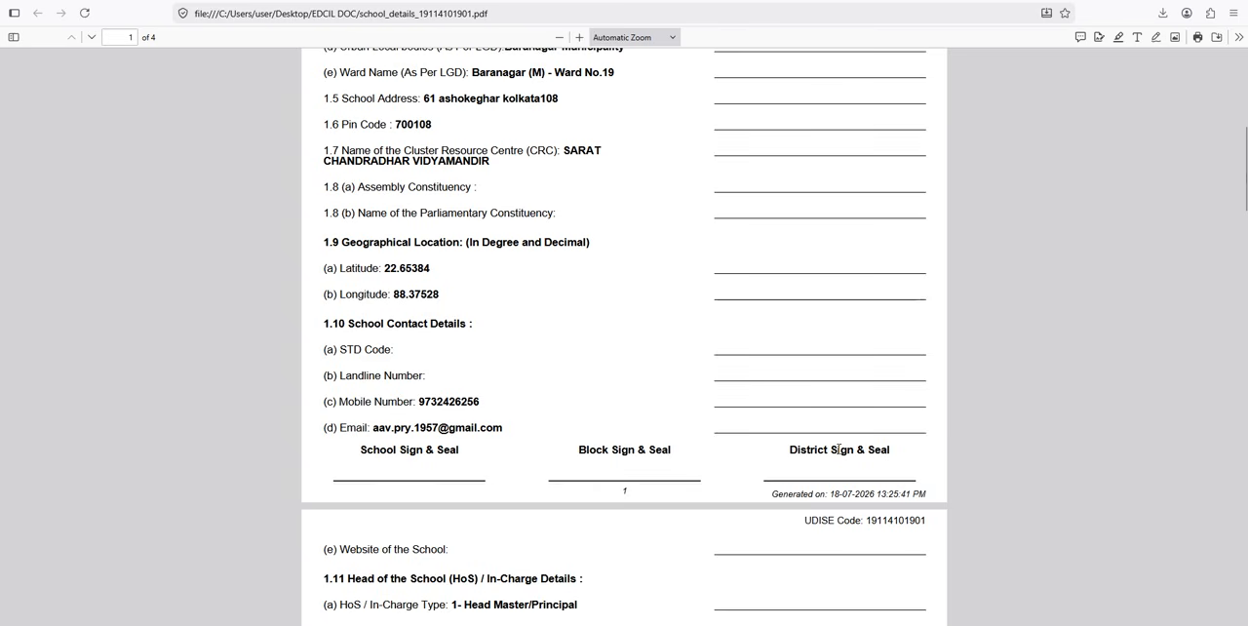
pyautogui.scroll(-4, 839, 450)
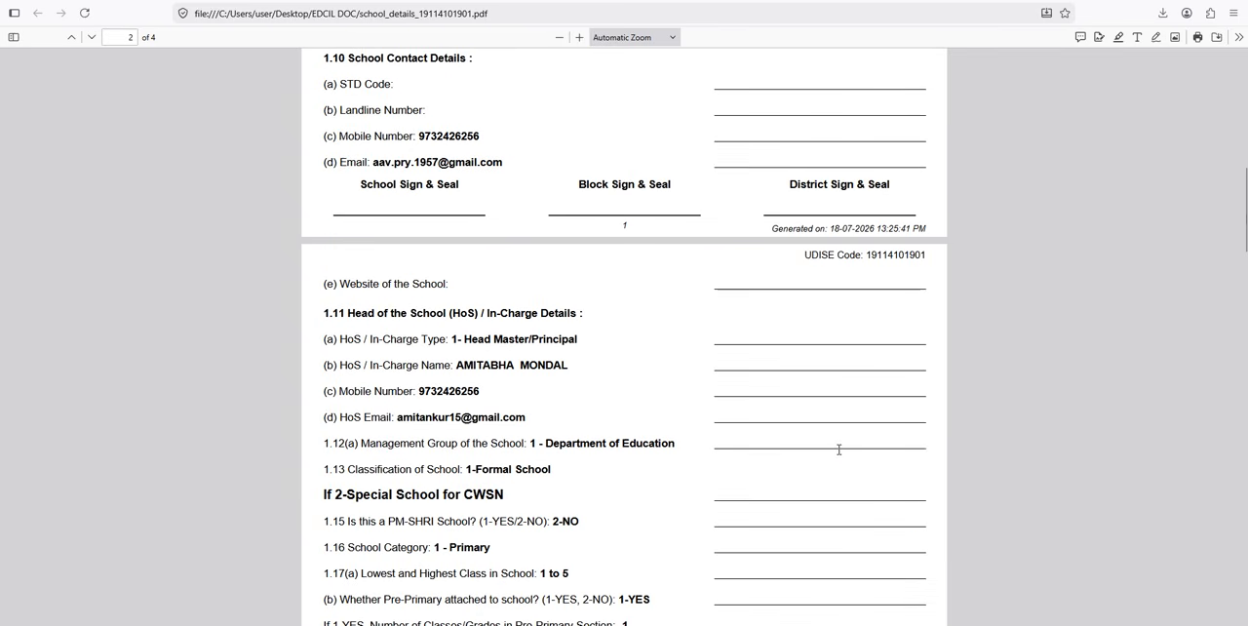
pyautogui.scroll(-9, 839, 455)
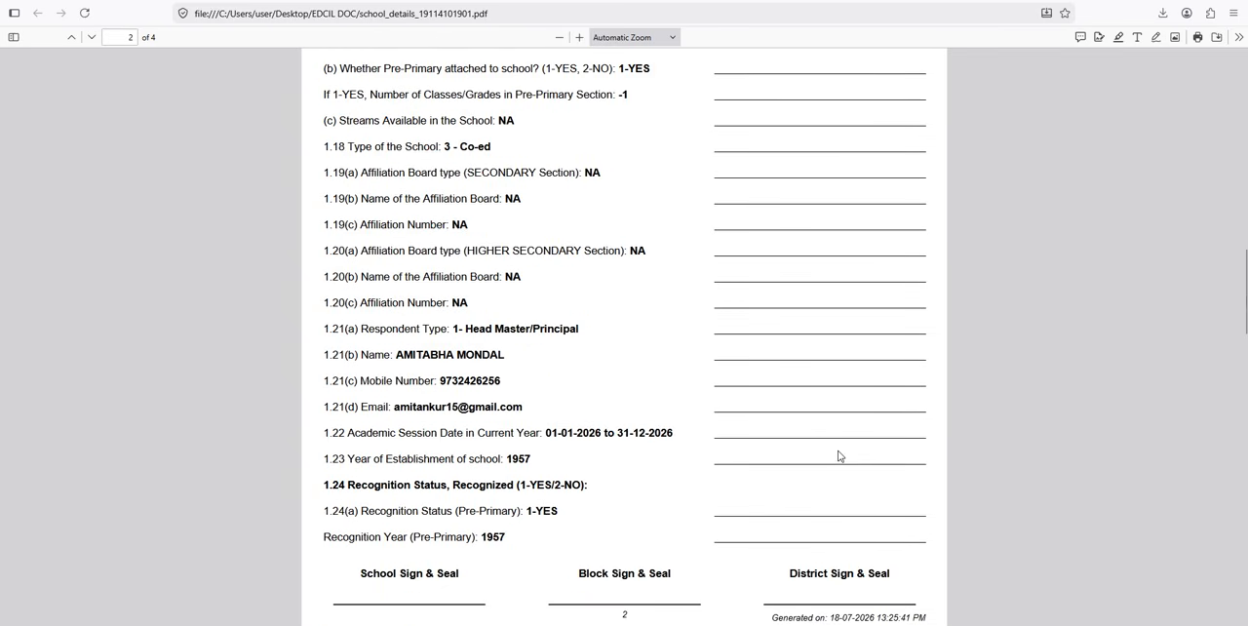
pyautogui.scroll(4, 806, 521)
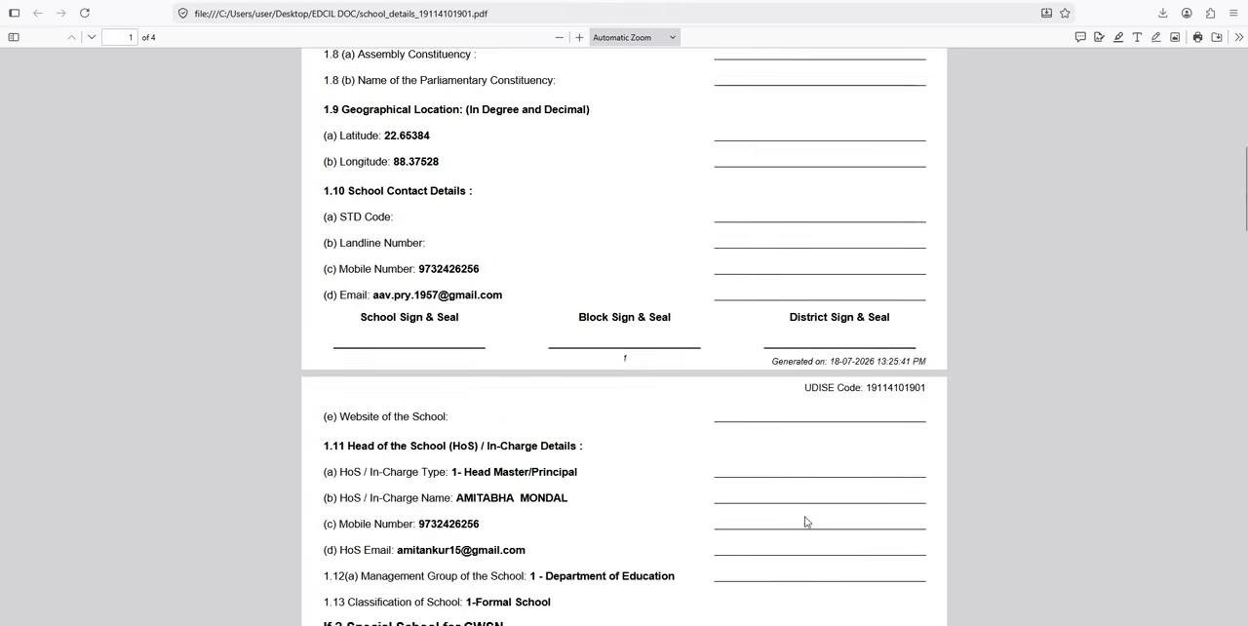
# Step: Skim all four pages of the school details PDF, including the signature areas, recognition and medium of instruction sections and Management Master table
pyautogui.scroll(-12, 800, 518)
pyautogui.scroll(-15, 800, 524)
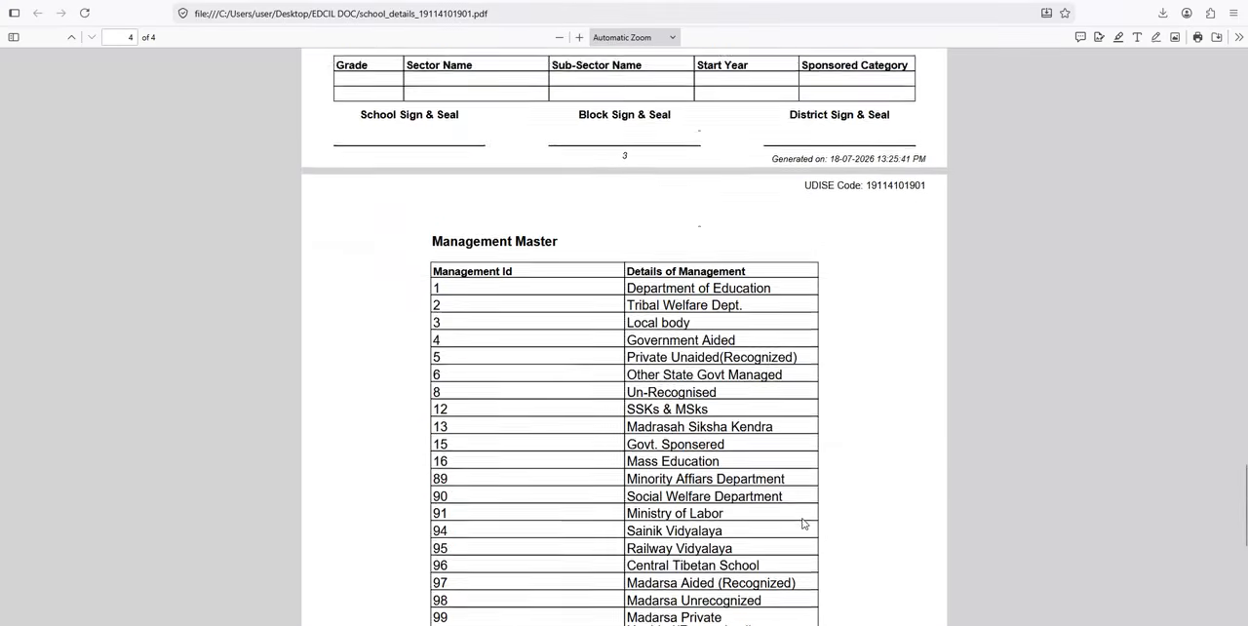
pyautogui.scroll(20, 803, 523)
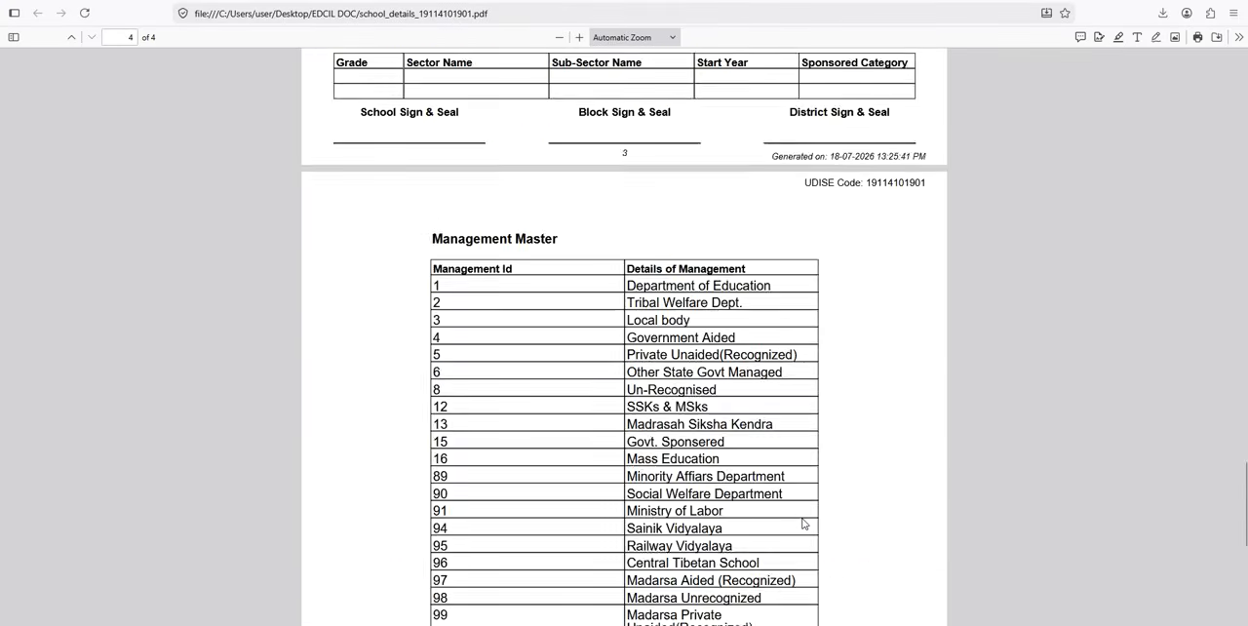
pyautogui.scroll(3, 770, 529)
pyautogui.scroll(-3, 361, 577)
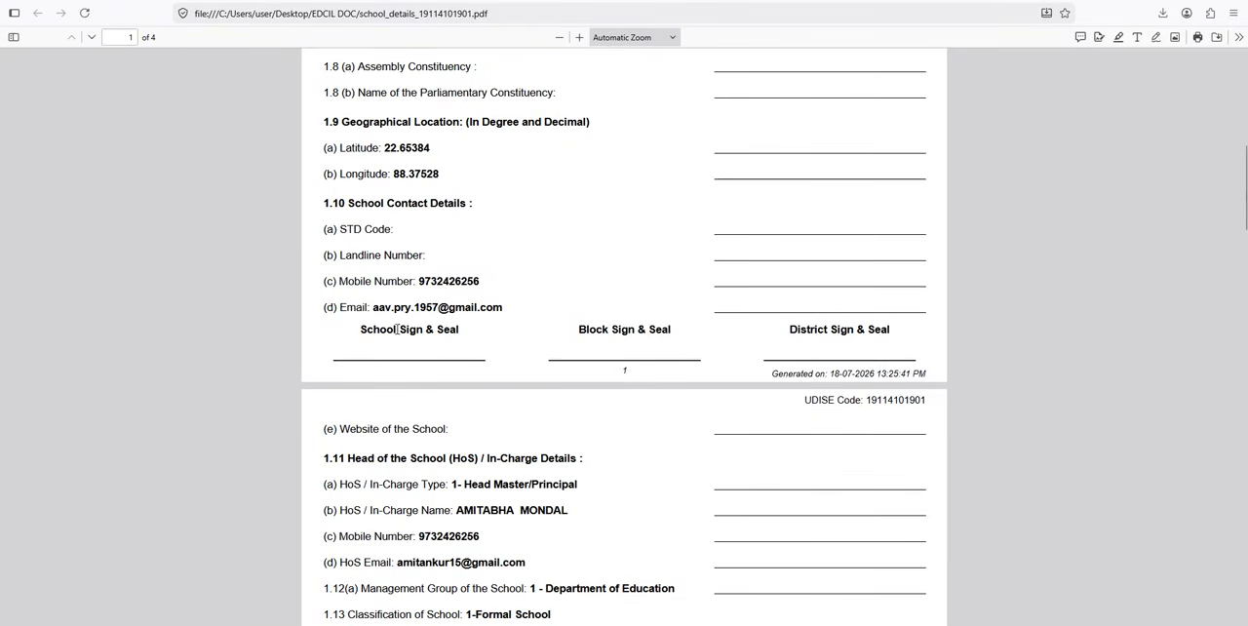
pyautogui.scroll(-18, 362, 356)
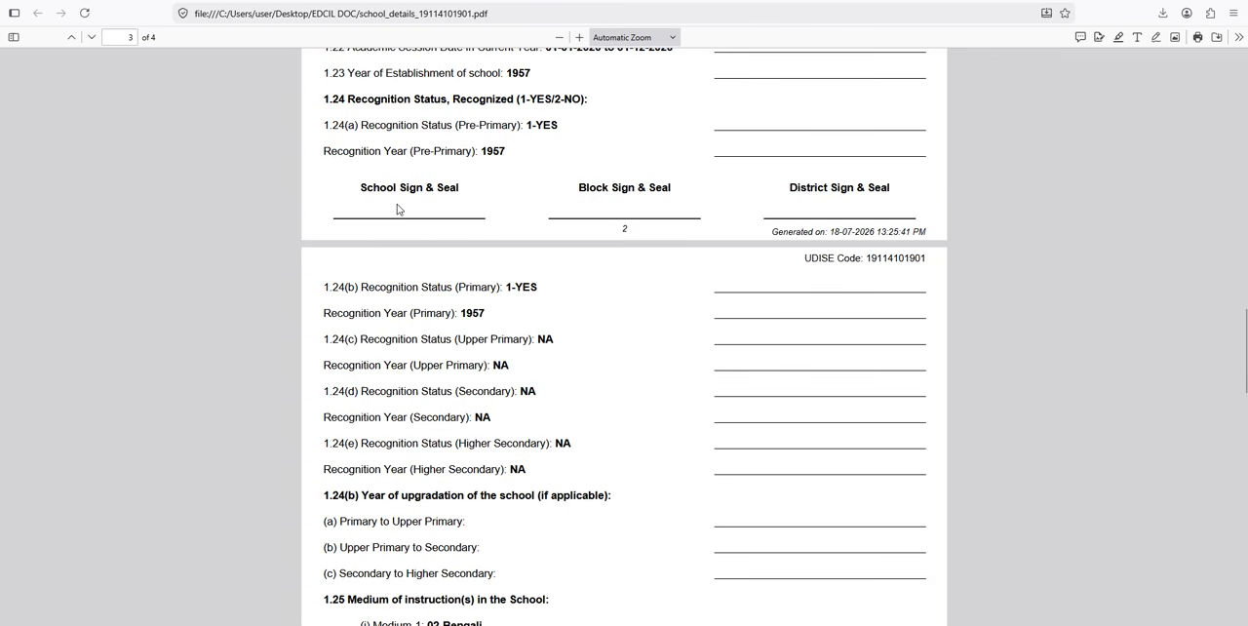
pyautogui.scroll(-8, 417, 238)
pyautogui.scroll(-7, 418, 240)
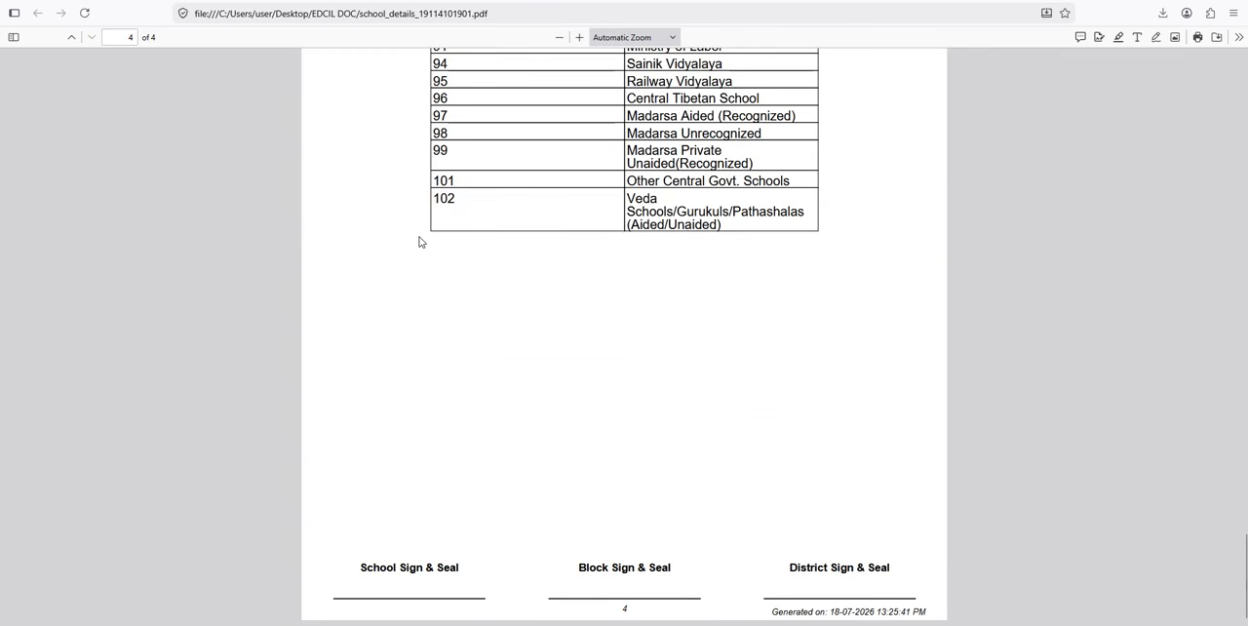
pyautogui.scroll(4, 435, 293)
pyautogui.scroll(15, 451, 337)
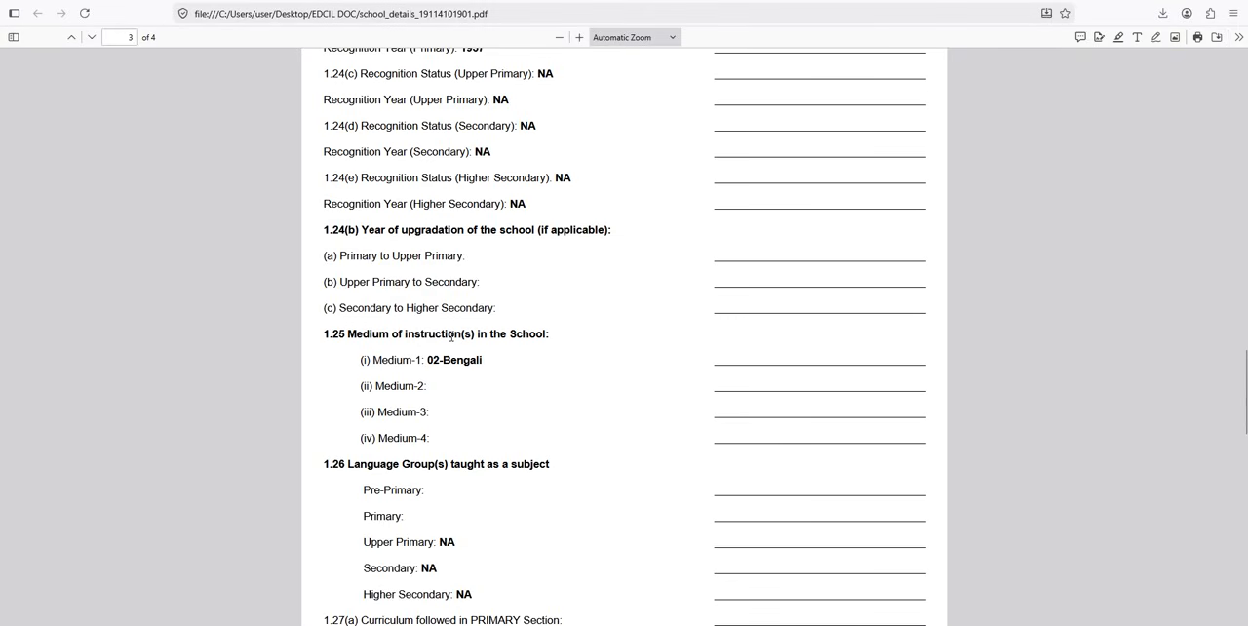
pyautogui.scroll(12, 456, 340)
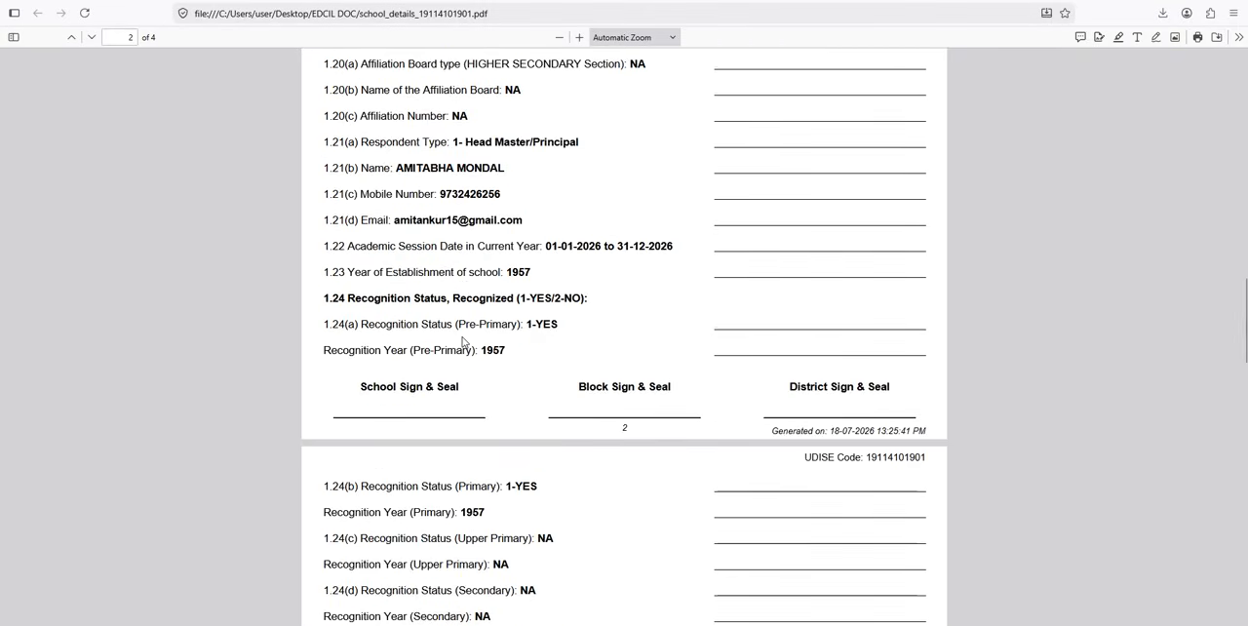
pyautogui.scroll(12, 463, 342)
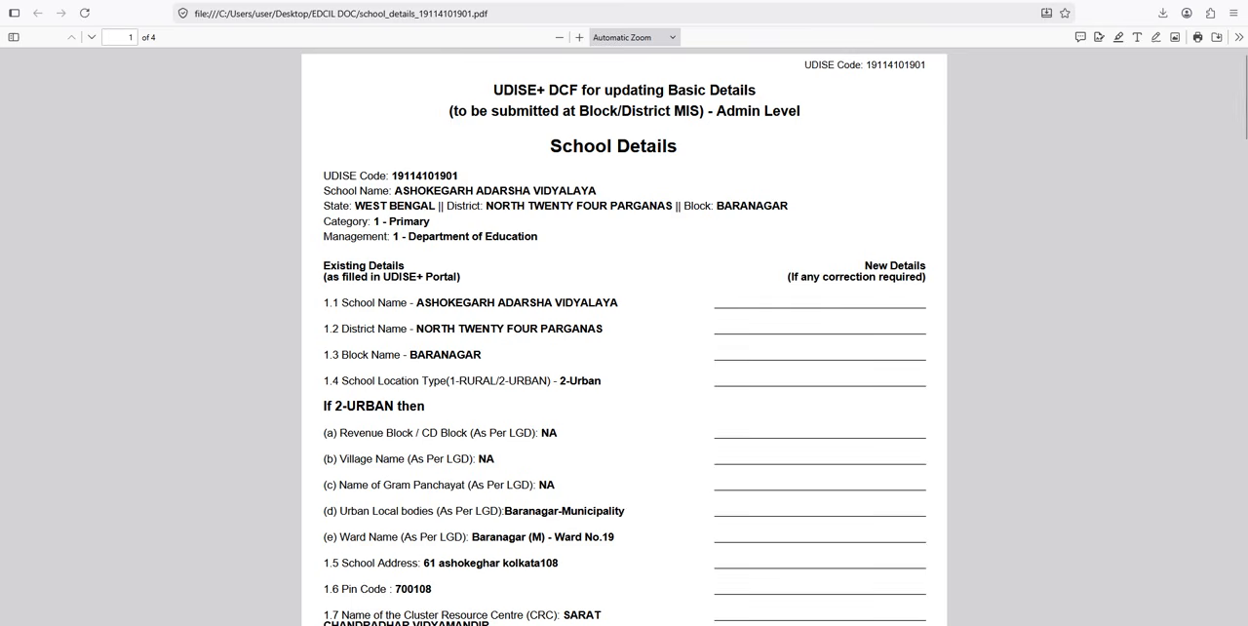
# Step: Return to the UDISE+ modules dashboard, open the Students Module for academic year 2026-27 and dismiss the transition notice
pyautogui.click(391, 2)
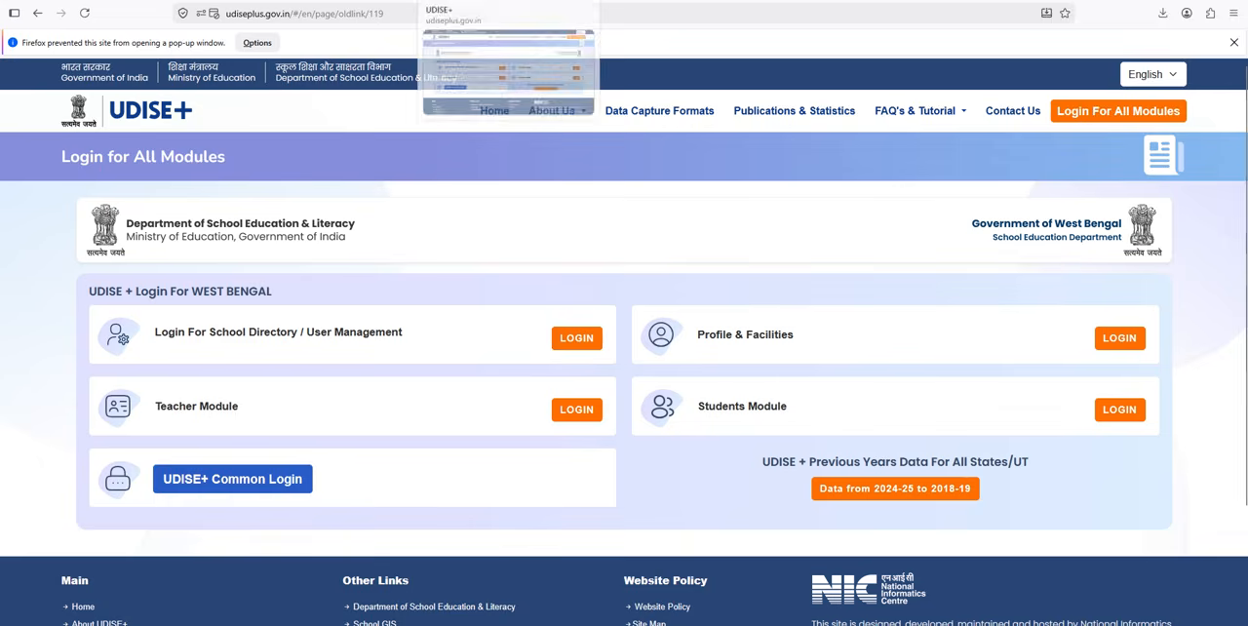
pyautogui.click(310, 64)
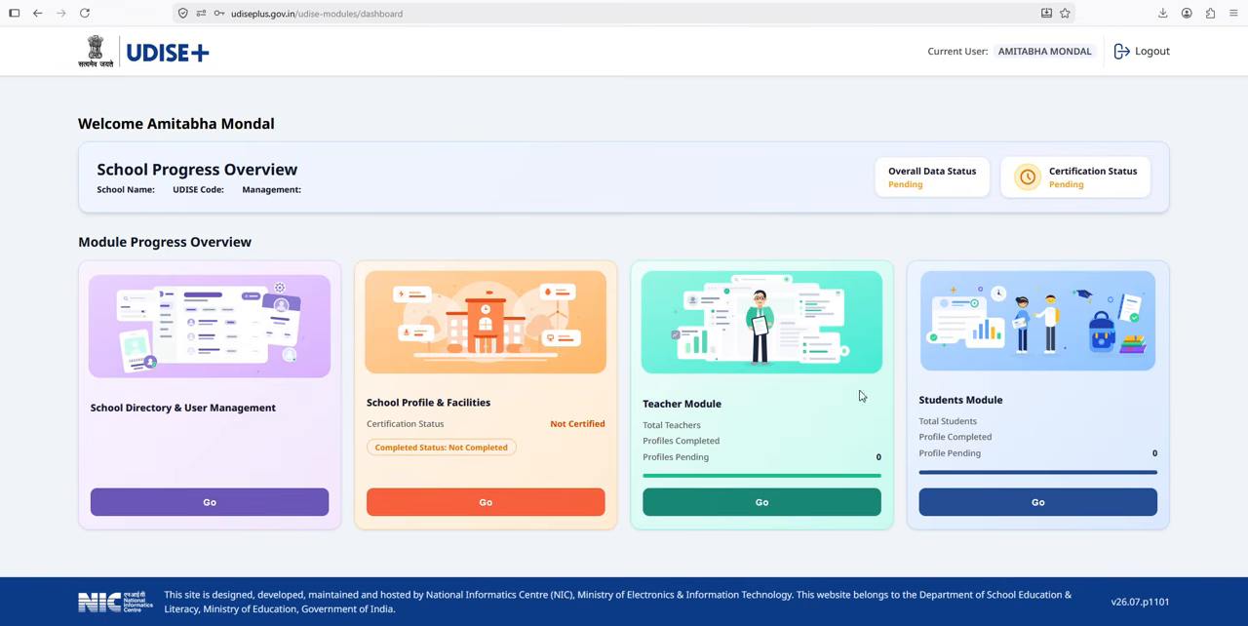
pyautogui.click(1022, 510)
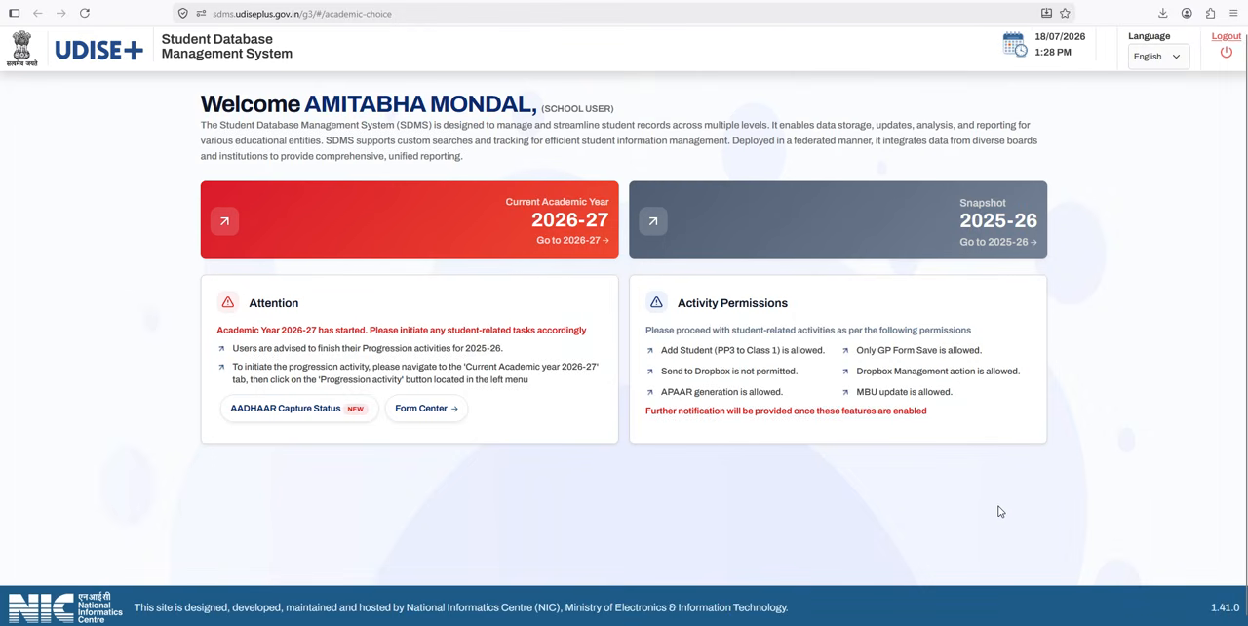
pyautogui.click(223, 226)
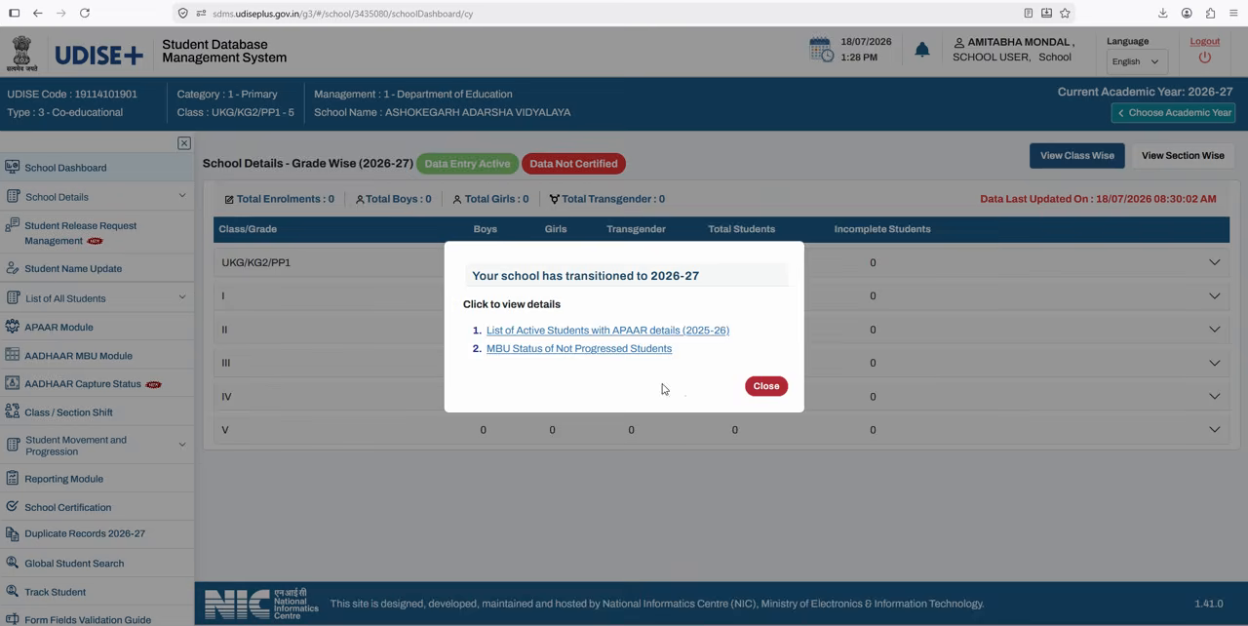
pyautogui.click(766, 386)
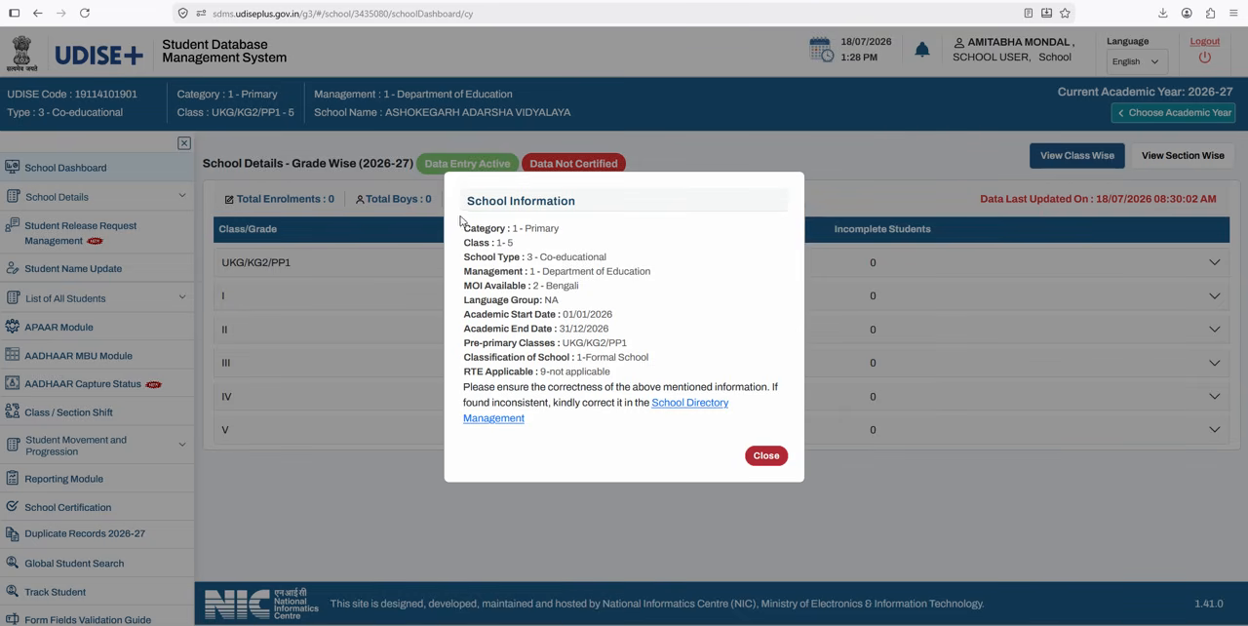
# Step: Check the category, classes, school type, management, medium and academic dates in the School Information notice, and close it
pyautogui.moveTo(464, 229); pyautogui.dragTo(575, 343)
pyautogui.click(681, 250)
pyautogui.doubleClick(535, 228)
pyautogui.click(565, 244)
pyautogui.moveTo(500, 242); pyautogui.dragTo(611, 273)
pyautogui.click(524, 251)
pyautogui.click(619, 277)
pyautogui.moveTo(562, 314); pyautogui.dragTo(581, 330)
pyautogui.click(614, 335)
pyautogui.click(577, 329)
pyautogui.click(766, 456)
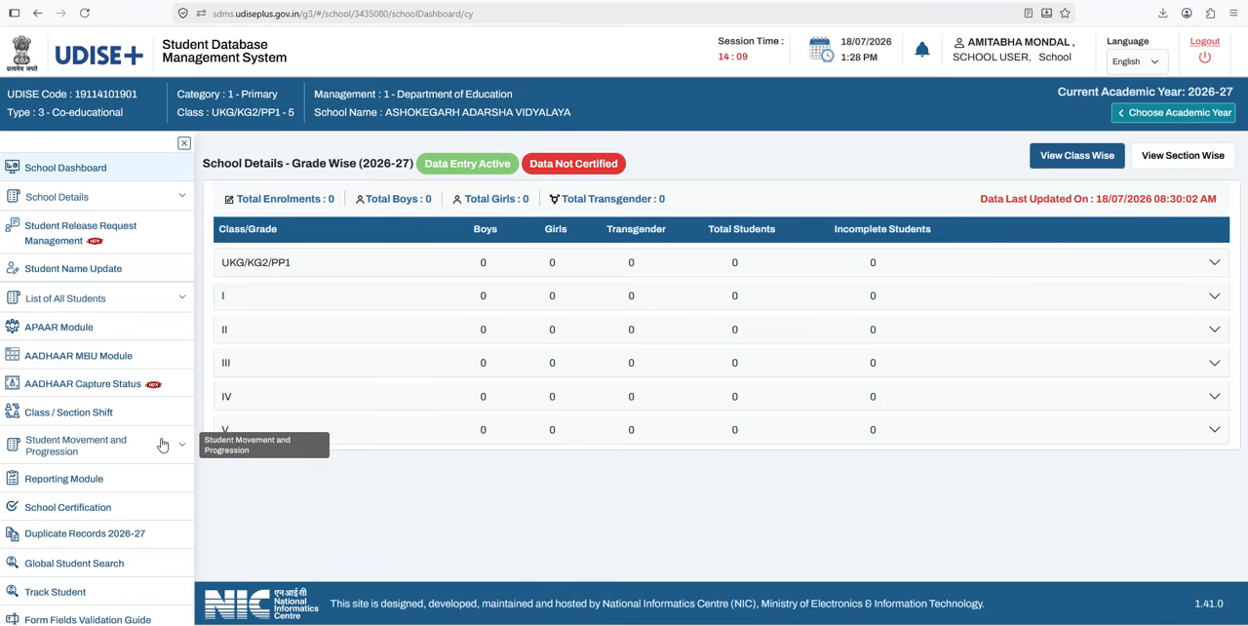
# Step: Open the downloaded FormA01.pdf and examine its School Details Change Format fields, certification area and common instructions
pyautogui.click(1162, 16)
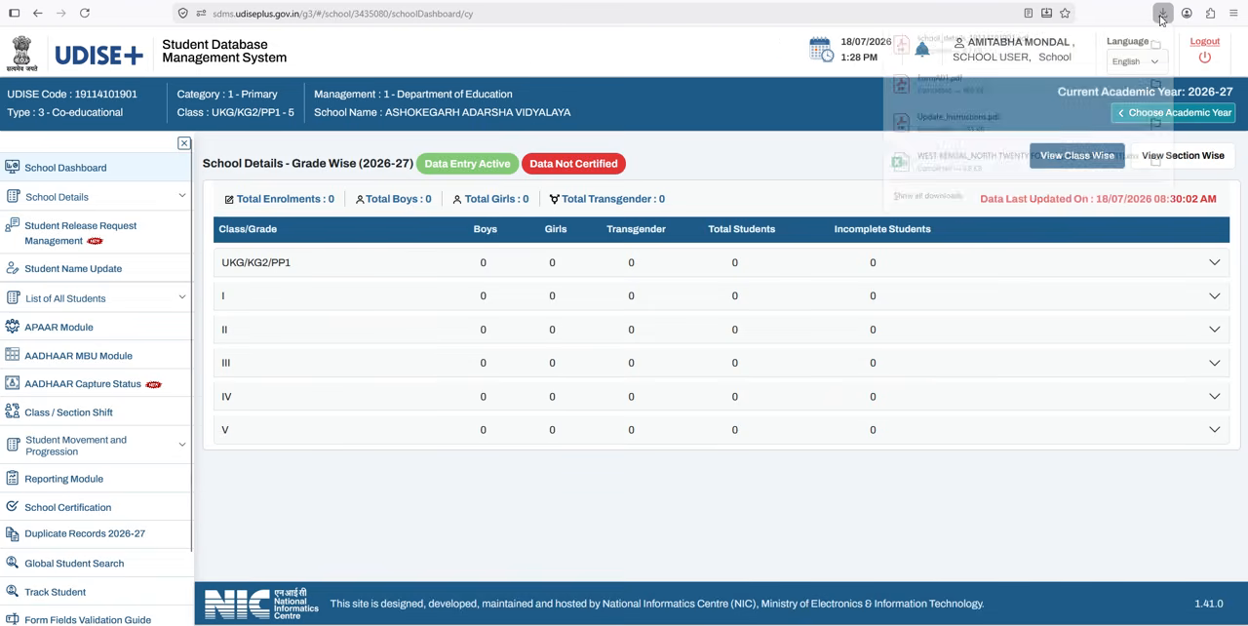
pyautogui.click(971, 84)
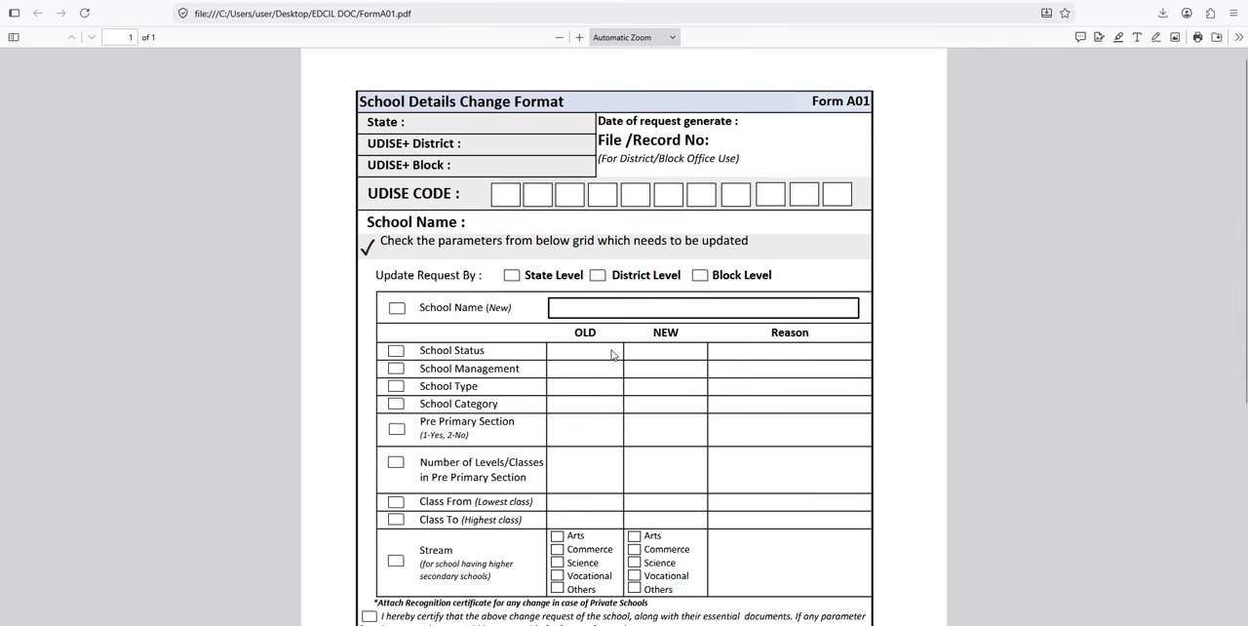
pyautogui.scroll(-2, 611, 354)
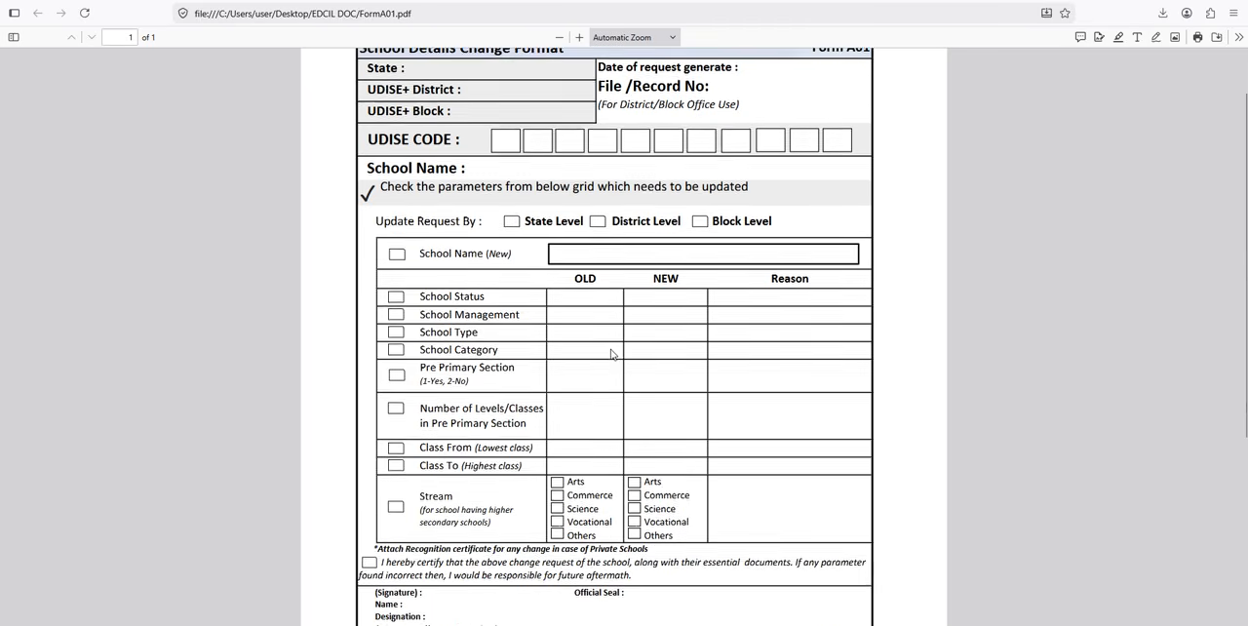
pyautogui.scroll(1, 612, 354)
pyautogui.scroll(1, 612, 354)
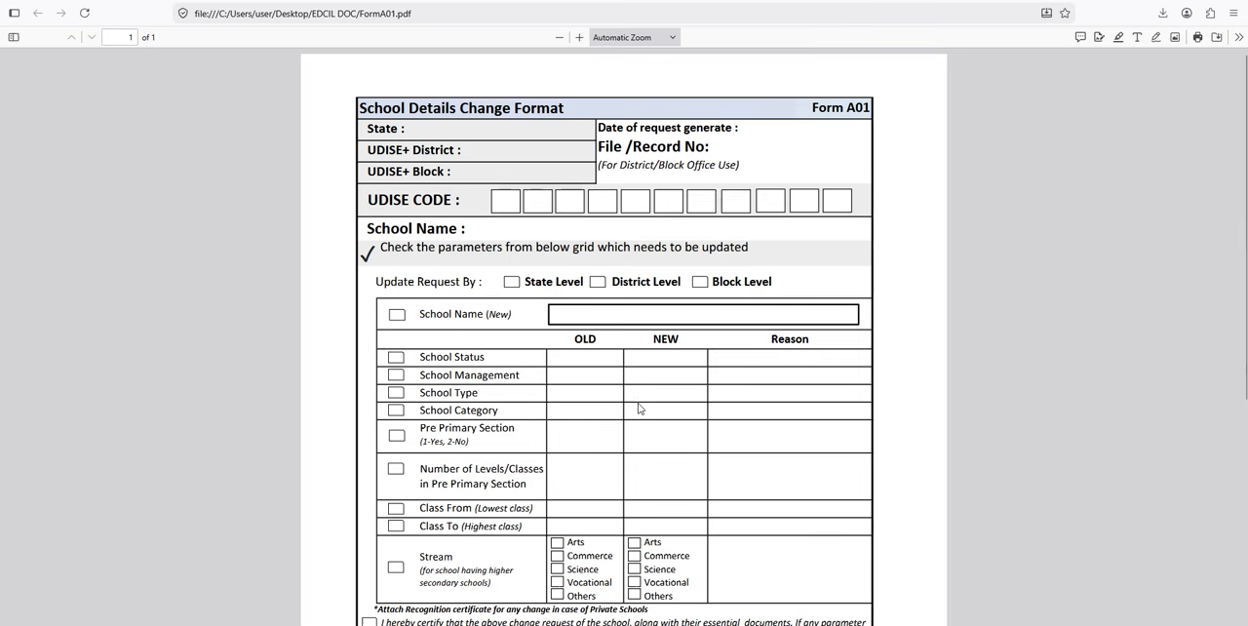
pyautogui.scroll(-2, 639, 409)
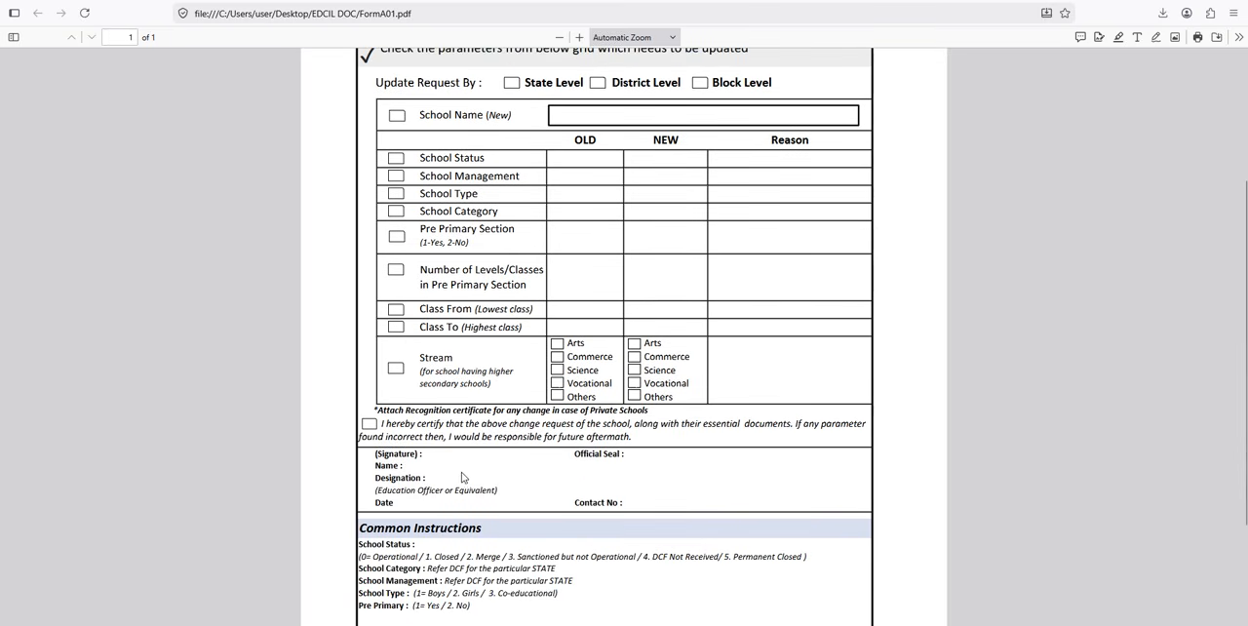
pyautogui.scroll(2, 663, 445)
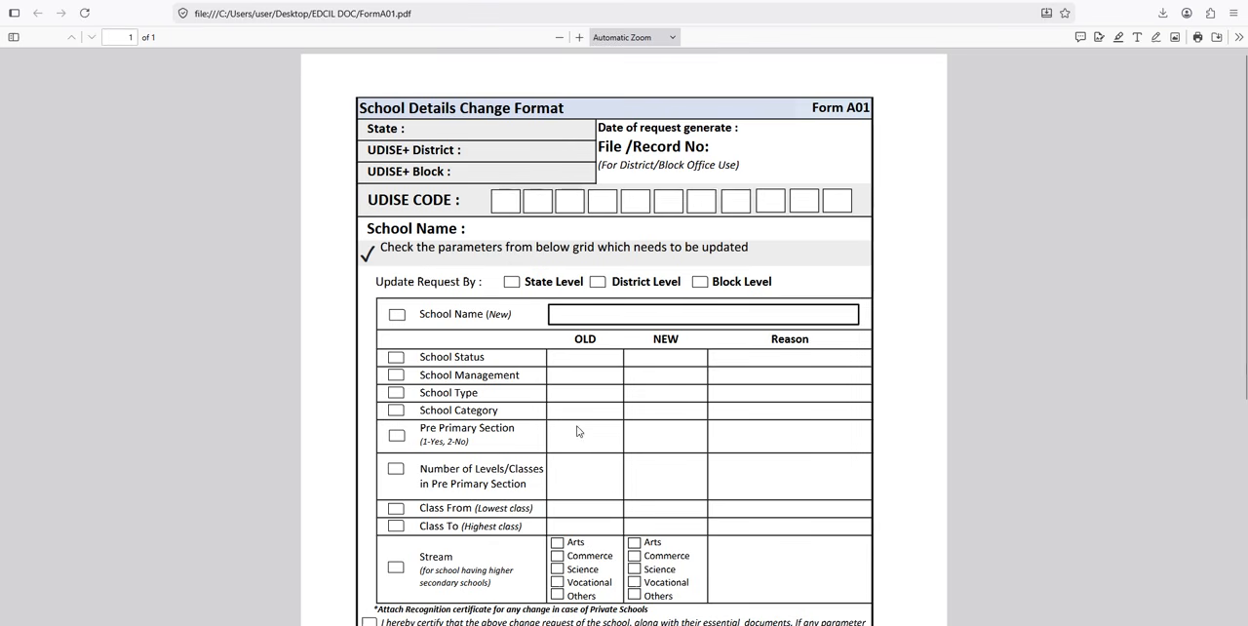
# Step: Return to the Student Database Management System and open the Progression Activity page for entering students' progression details
pyautogui.moveTo(553, 2)
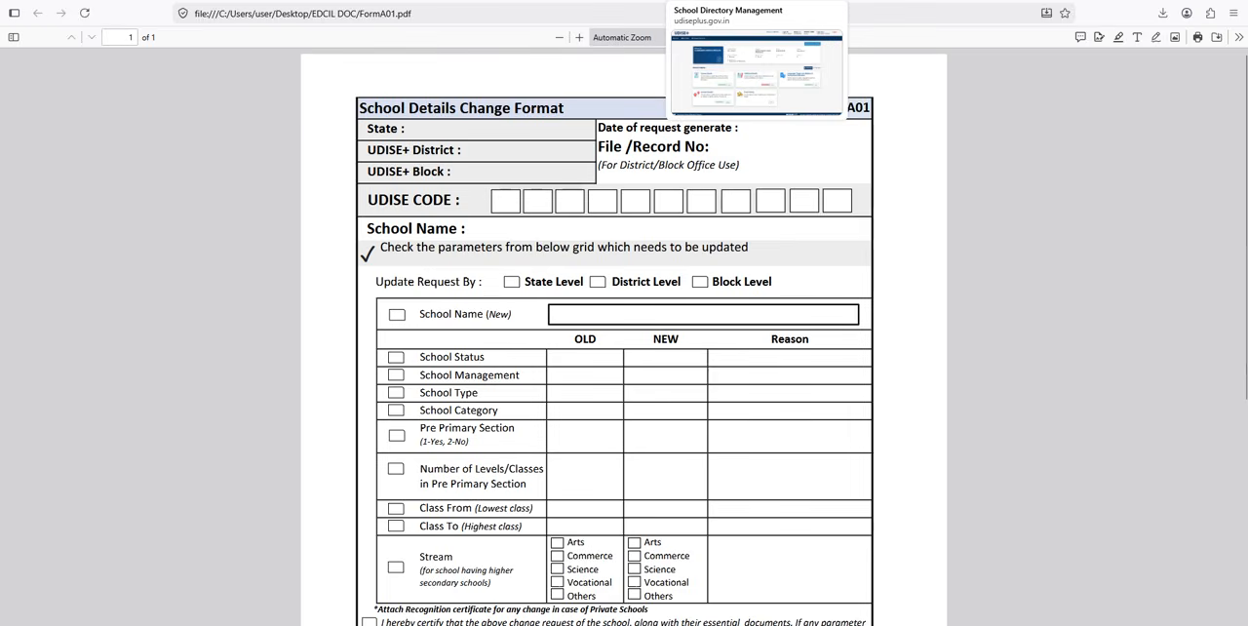
pyautogui.click(695, 8)
pyautogui.click(578, 2)
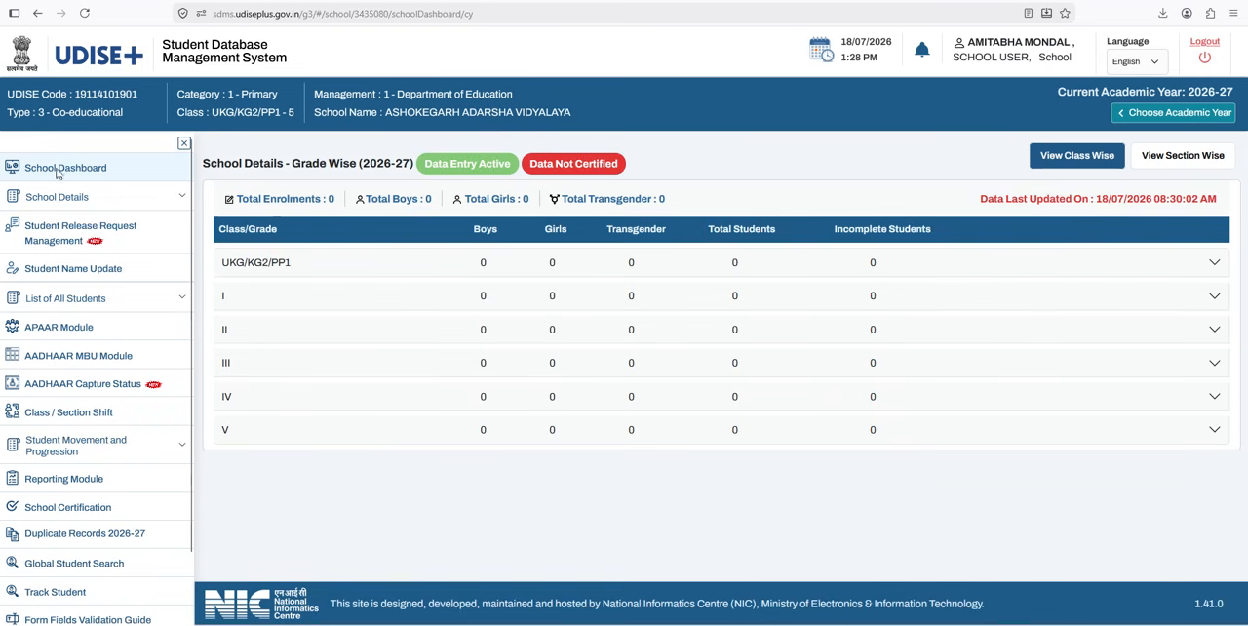
pyautogui.click(147, 452)
pyautogui.click(146, 453)
pyautogui.click(146, 453)
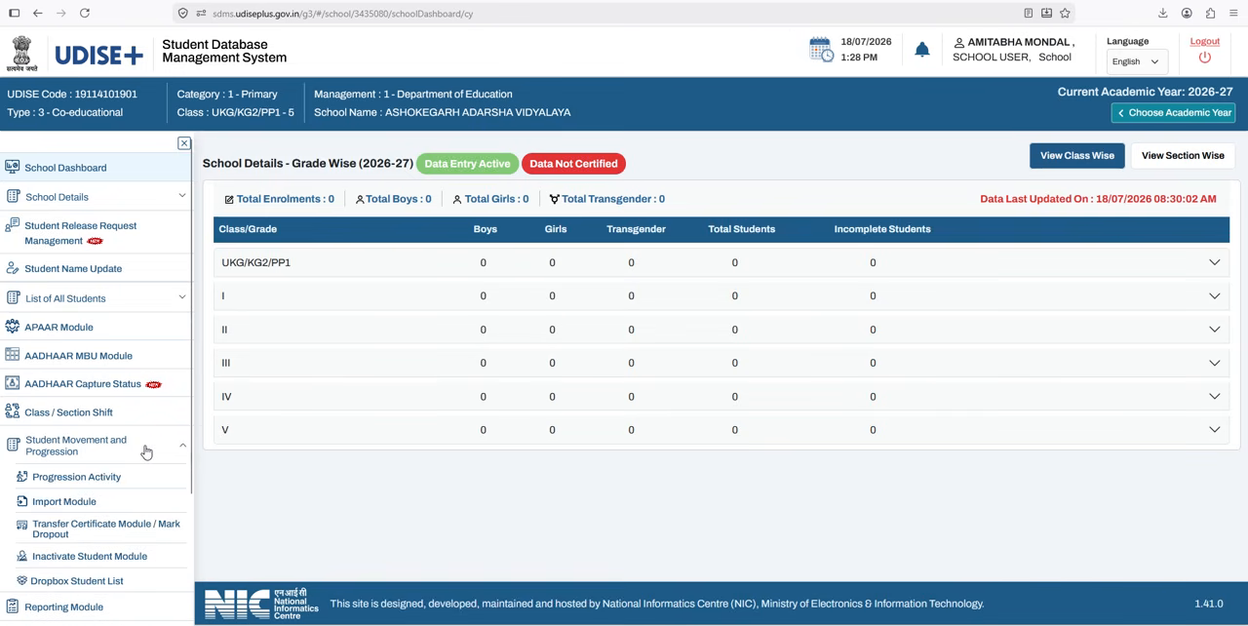
pyautogui.click(80, 486)
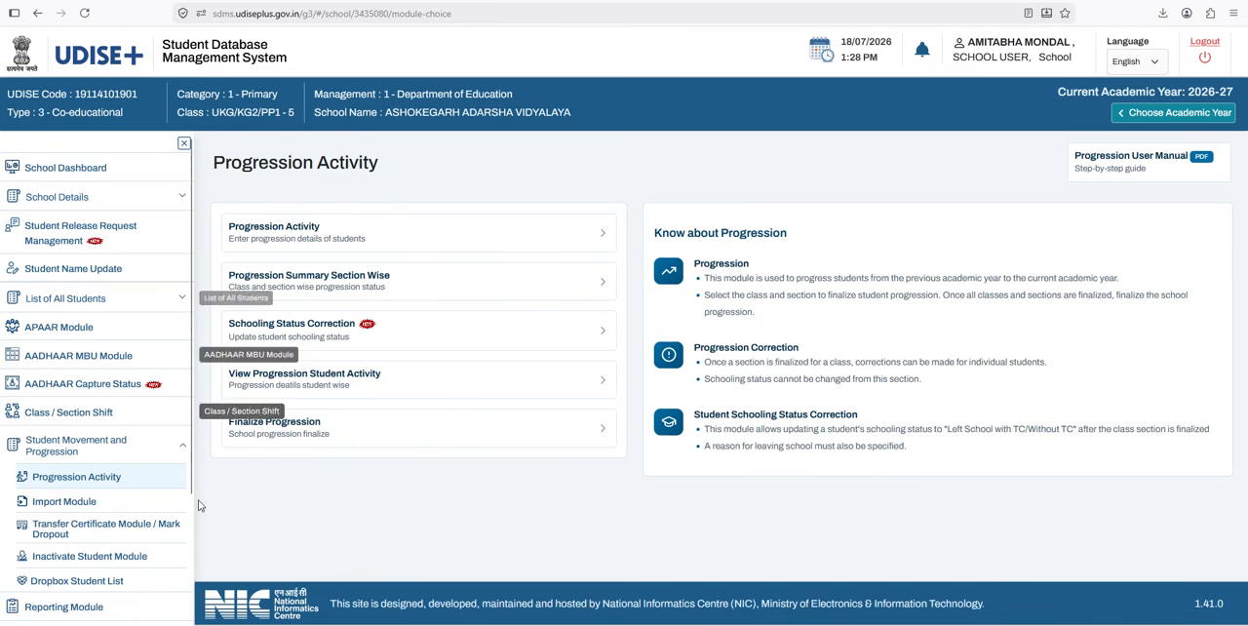
pyautogui.click(277, 237)
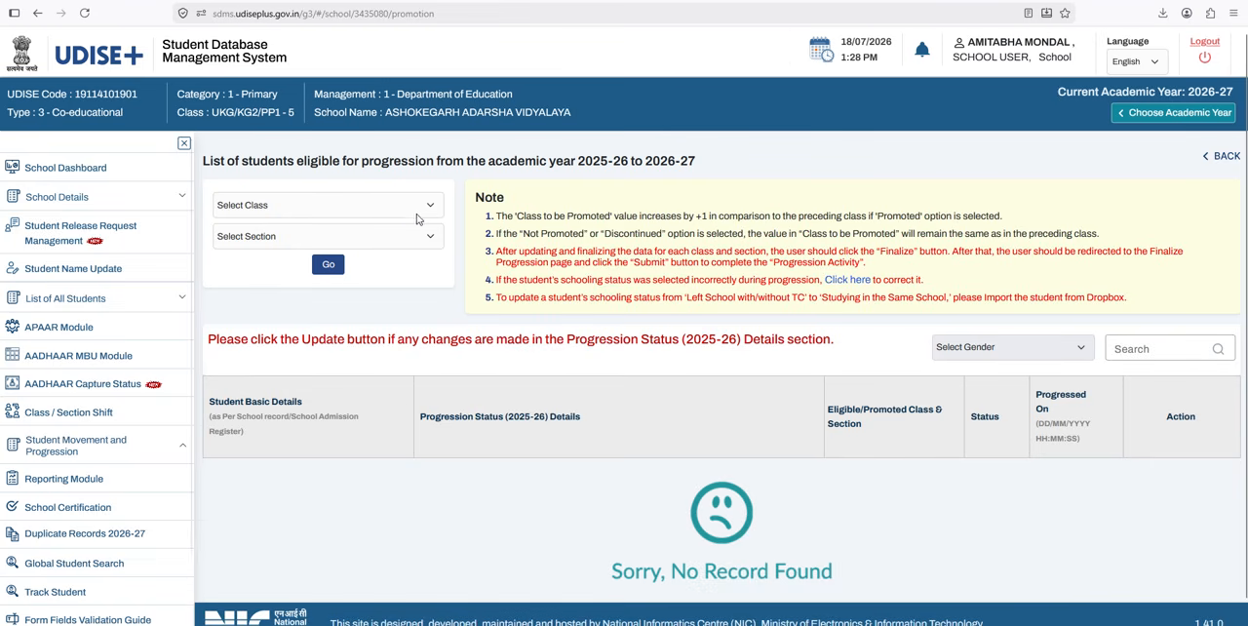
# Step: Review the classes available for selection on the progression page without choosing one
pyautogui.click(378, 211)
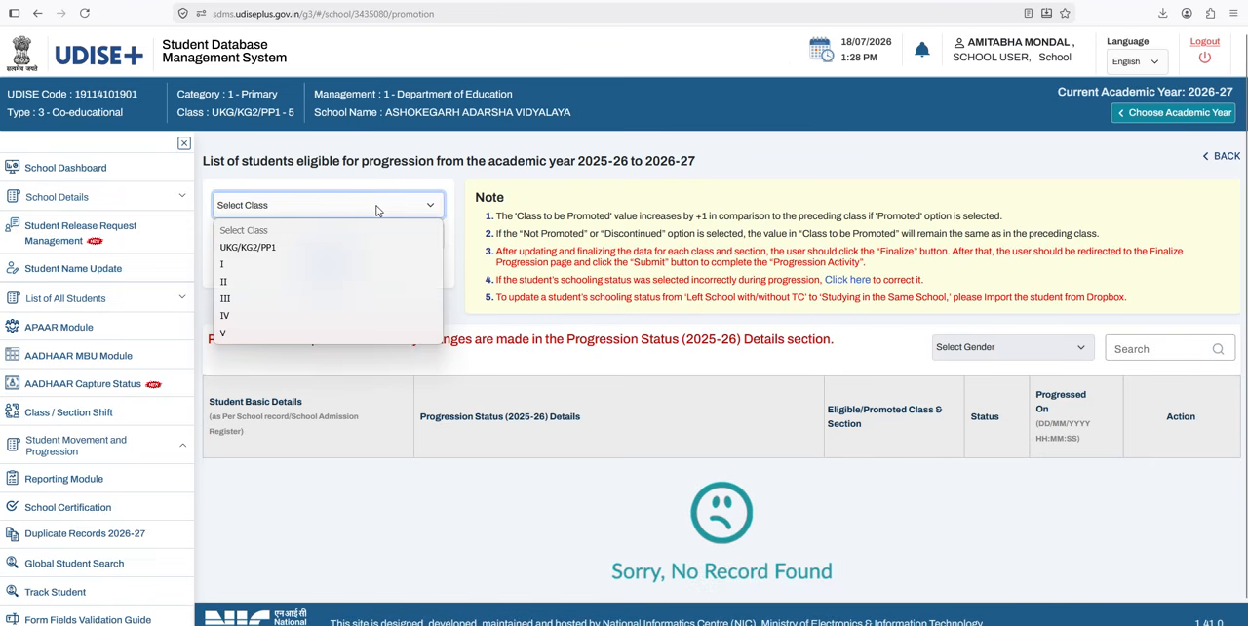
pyautogui.click(370, 213)
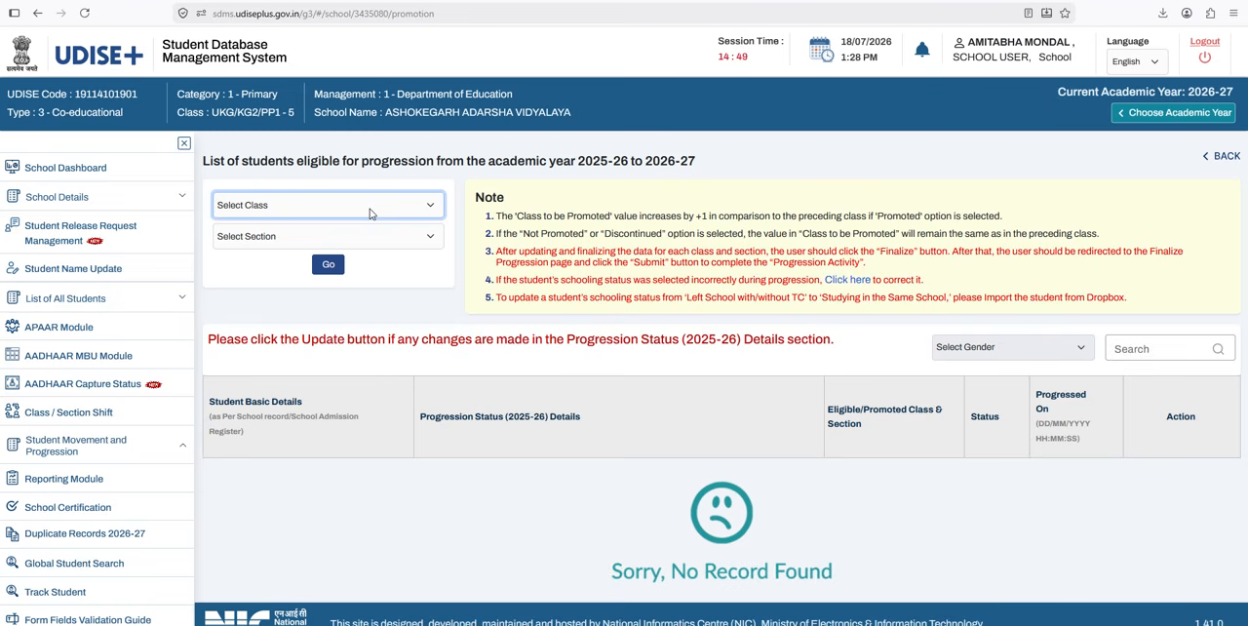
pyautogui.click(369, 214)
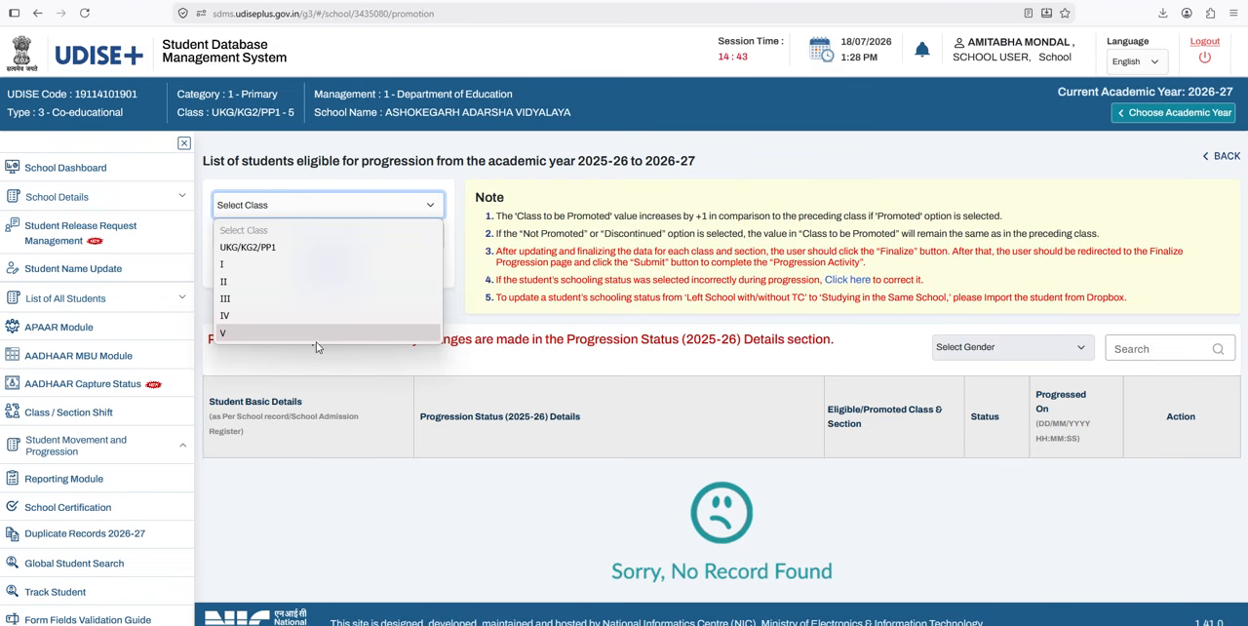
pyautogui.click(325, 173)
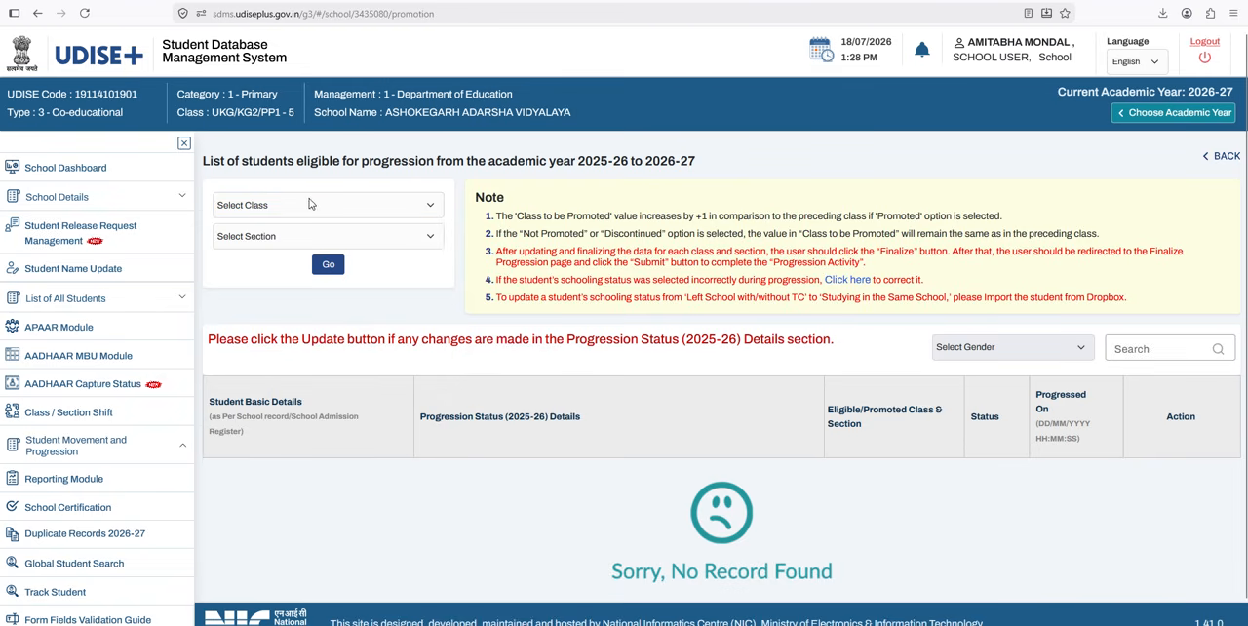
# Step: List the students eligible for progression in class UKG/KG2/PP1, section A, and look over their progression entry fields
pyautogui.click(310, 205)
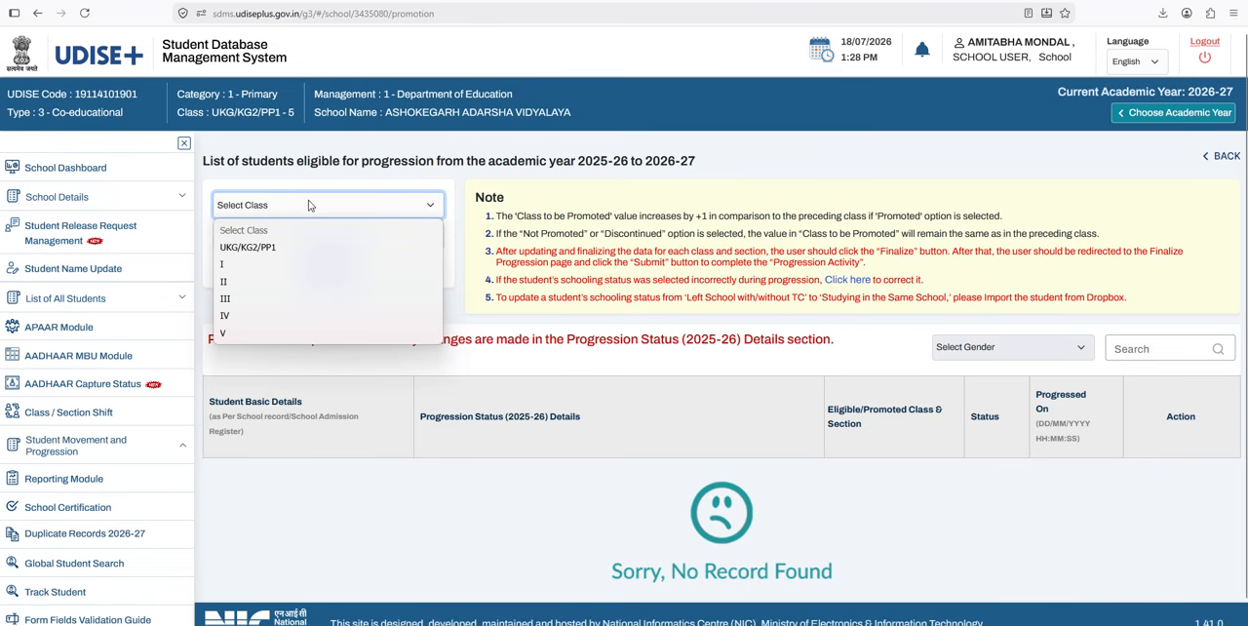
pyautogui.click(280, 248)
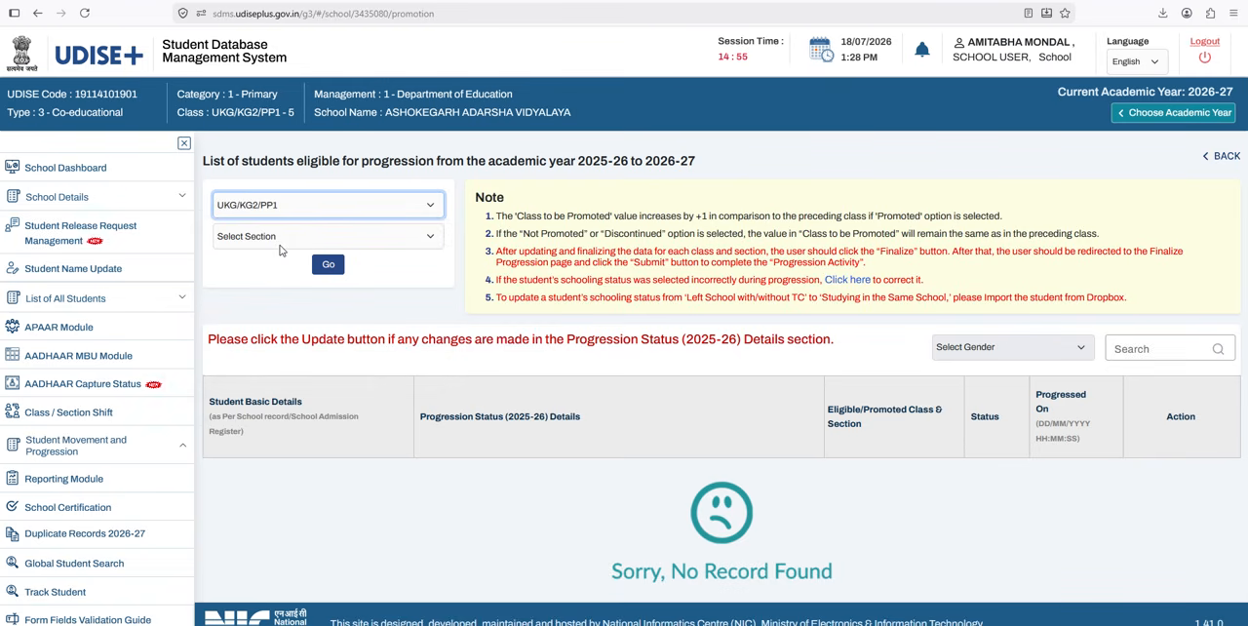
pyautogui.click(280, 237)
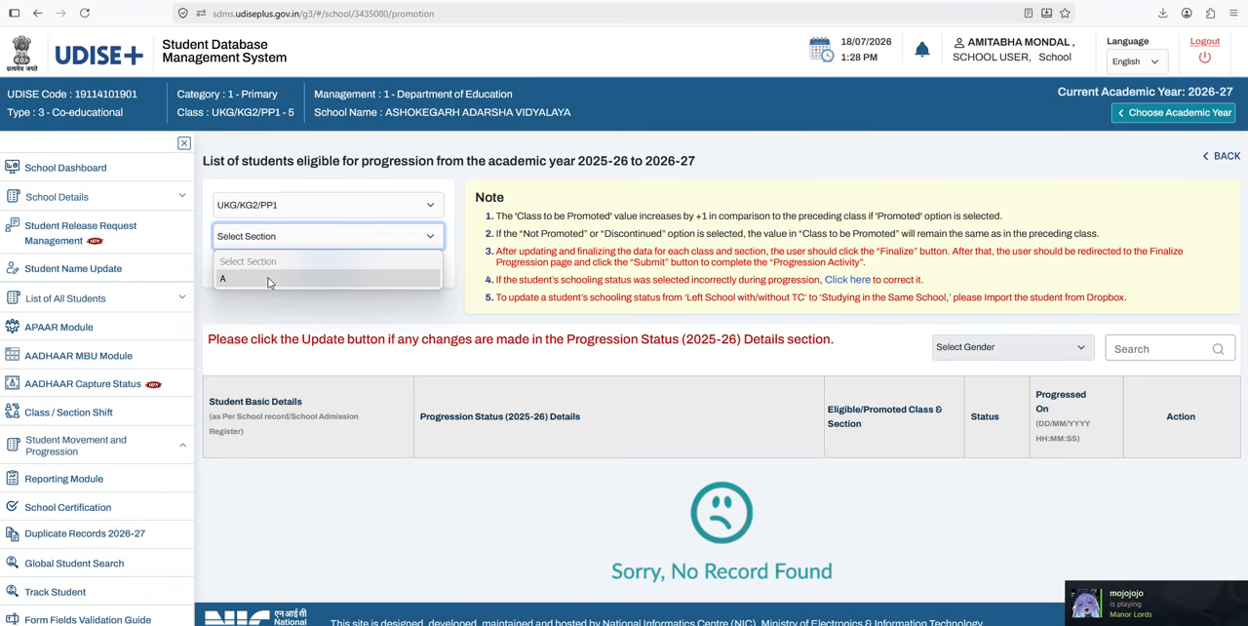
pyautogui.click(269, 281)
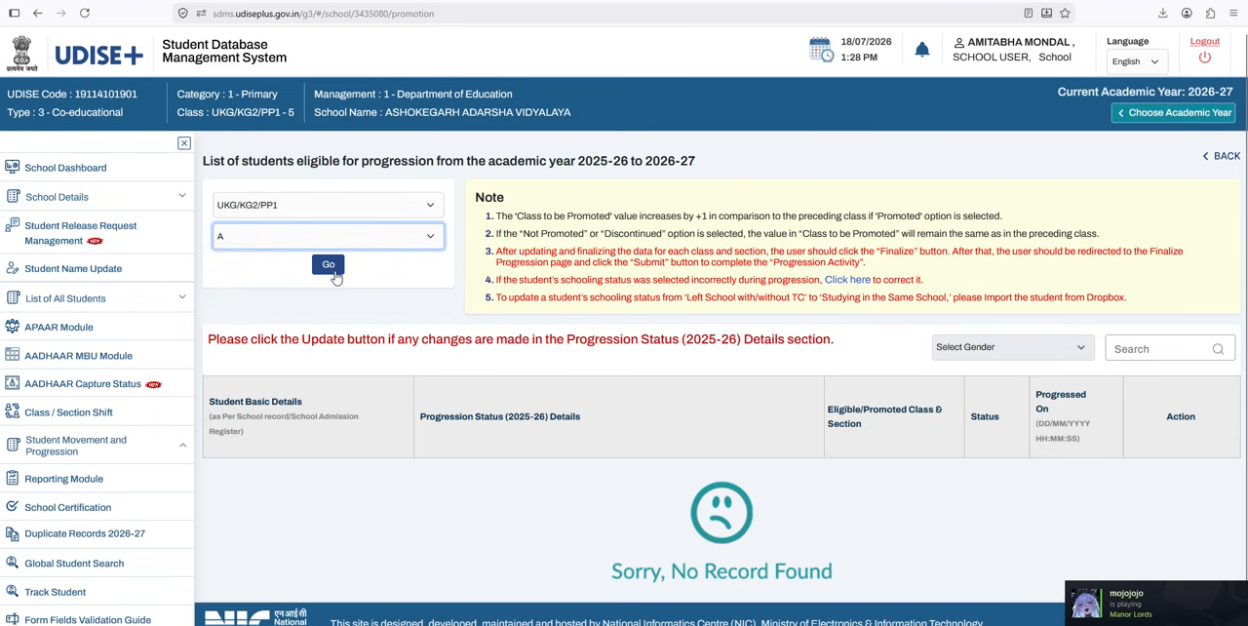
pyautogui.click(329, 265)
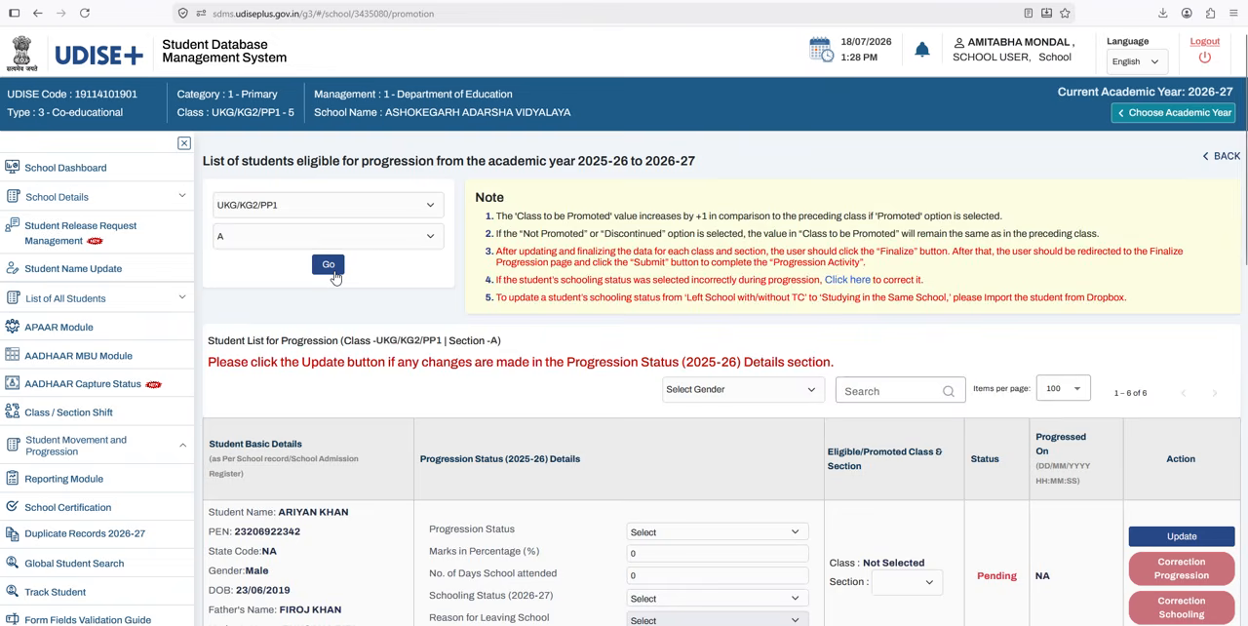
pyautogui.scroll(-3, 454, 307)
pyautogui.scroll(2, 453, 307)
pyautogui.scroll(-2, 673, 334)
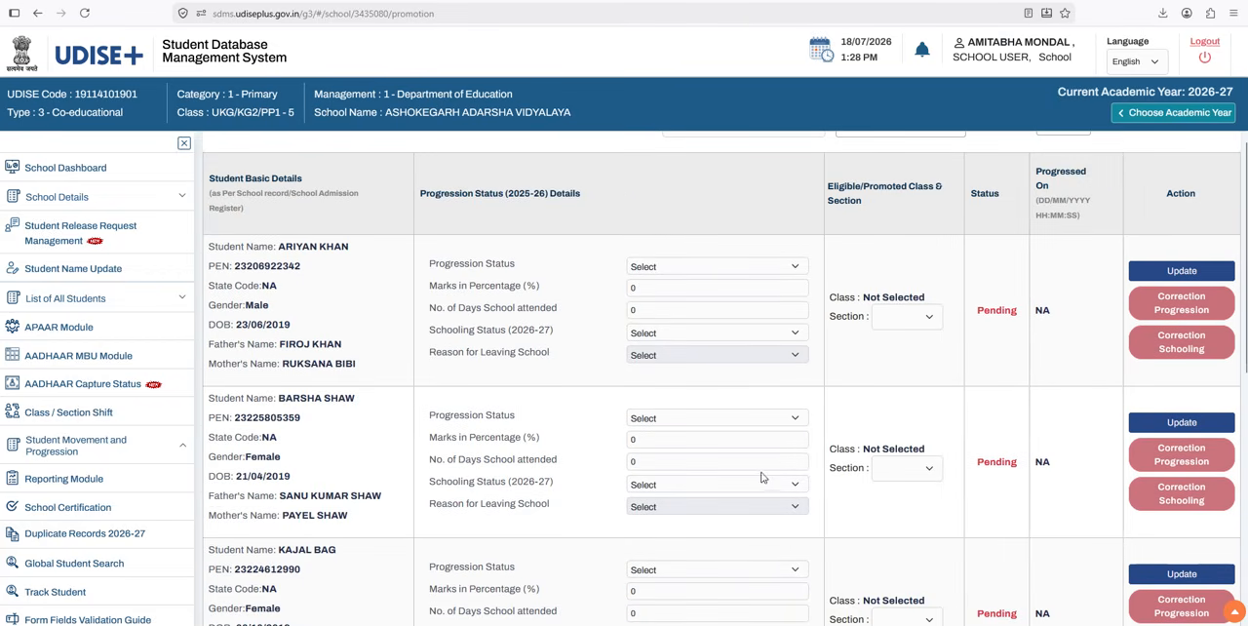
# Step: Look through the UKG/KG2/PP1 section A progression list, its Finalize option, the update instruction and the notes on progression
pyautogui.scroll(-4, 765, 470)
pyautogui.scroll(-2, 769, 468)
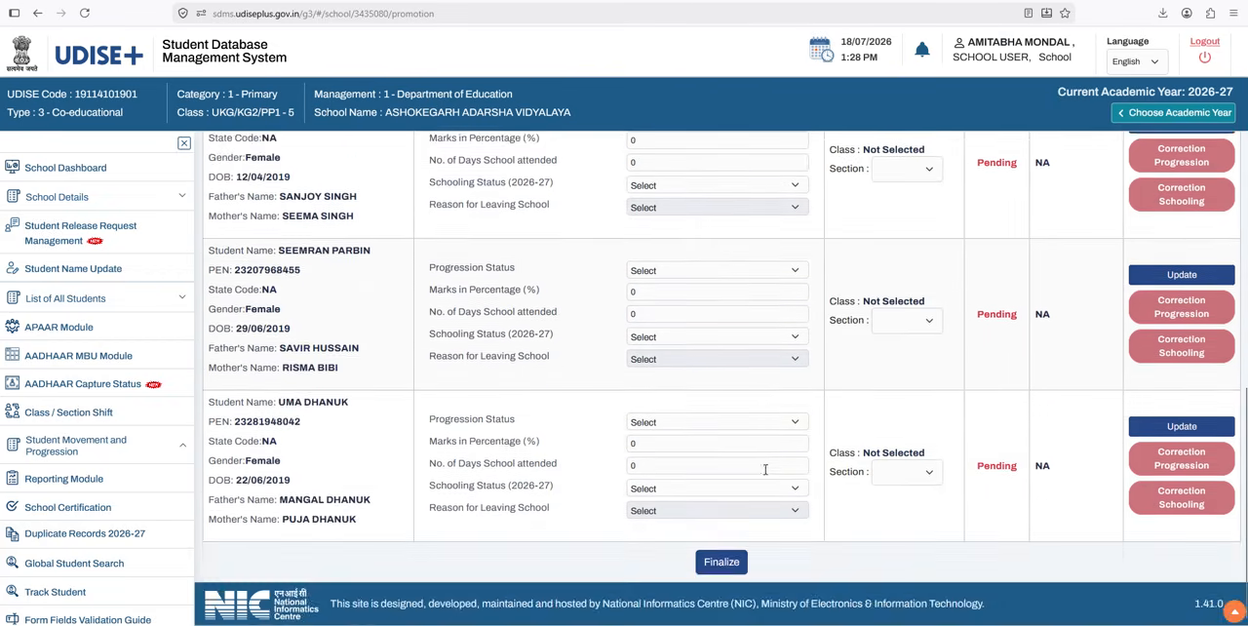
pyautogui.scroll(9, 756, 488)
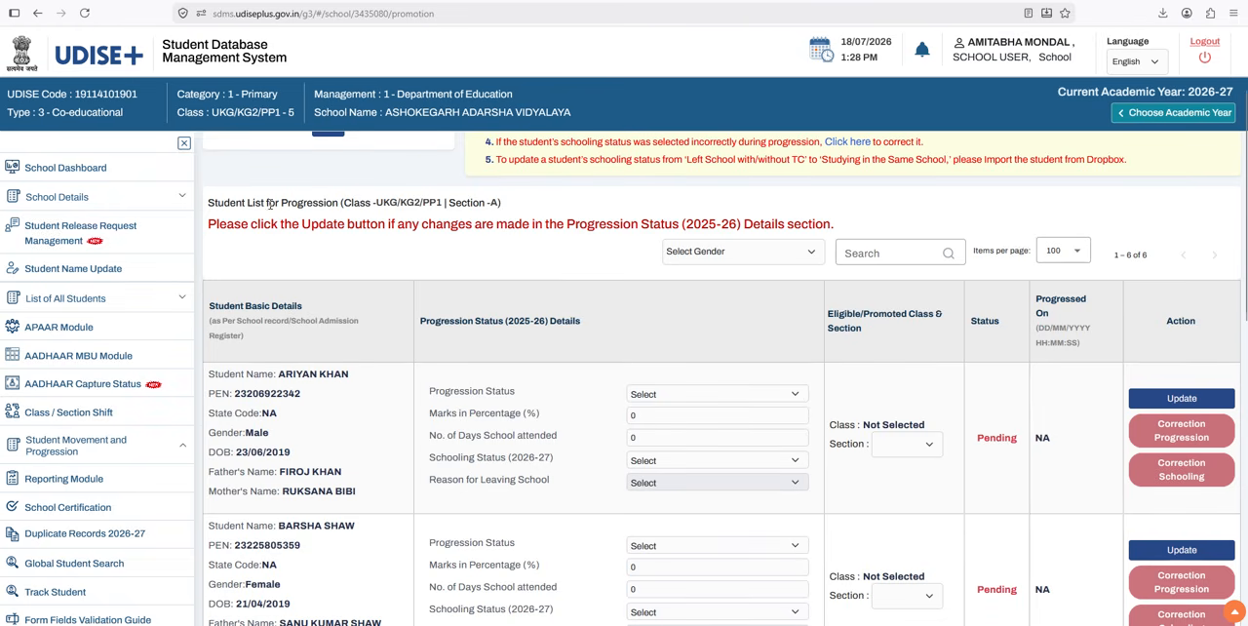
pyautogui.moveTo(210, 225); pyautogui.dragTo(869, 224)
pyautogui.click(869, 225)
pyautogui.scroll(-5, 488, 490)
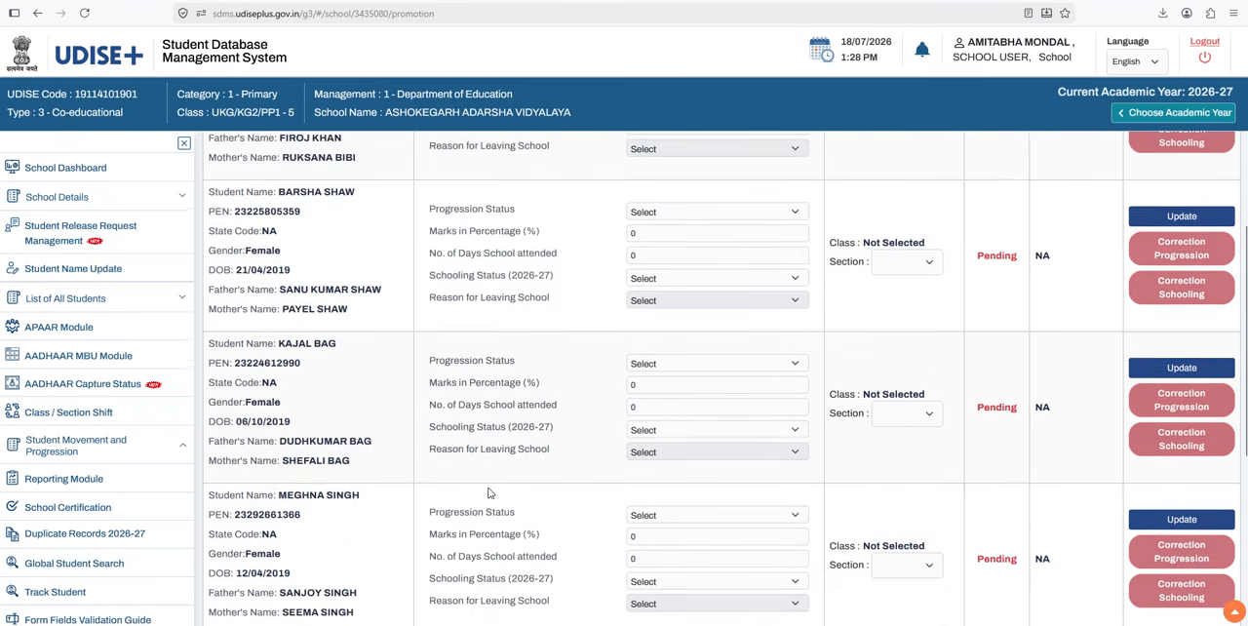
pyautogui.scroll(1, 489, 491)
pyautogui.scroll(5, 487, 492)
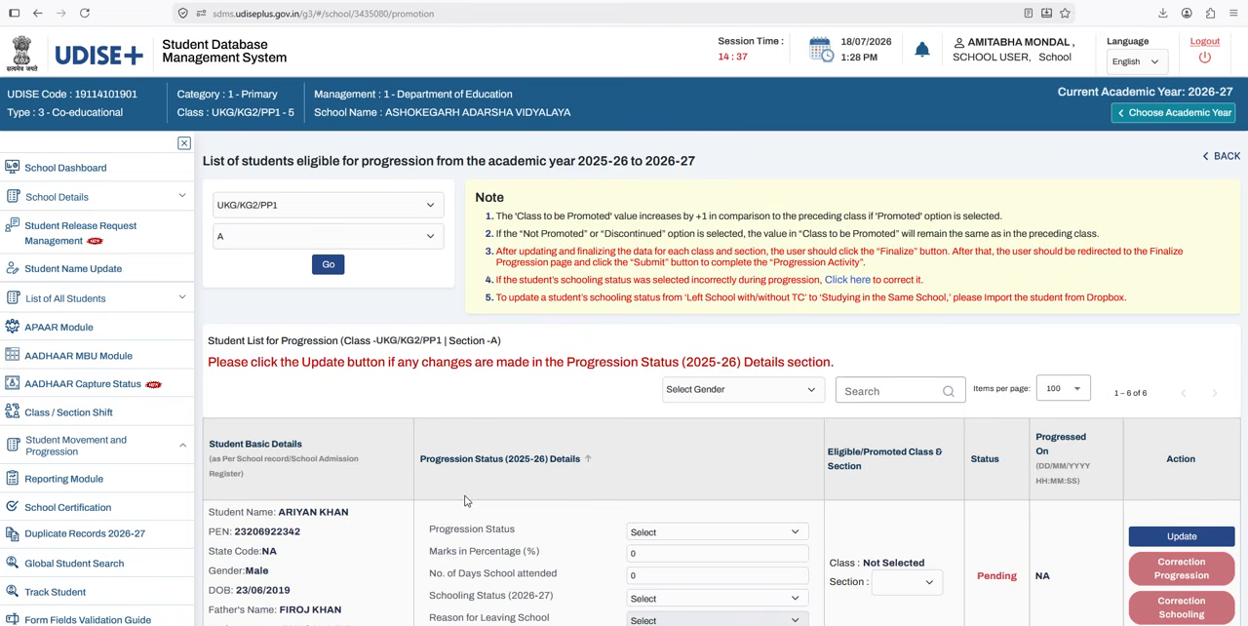
# Step: Set the first listed student's progression status to Promoted/Passed, and go through the marks percentage and days attended fields
pyautogui.scroll(-2, 465, 500)
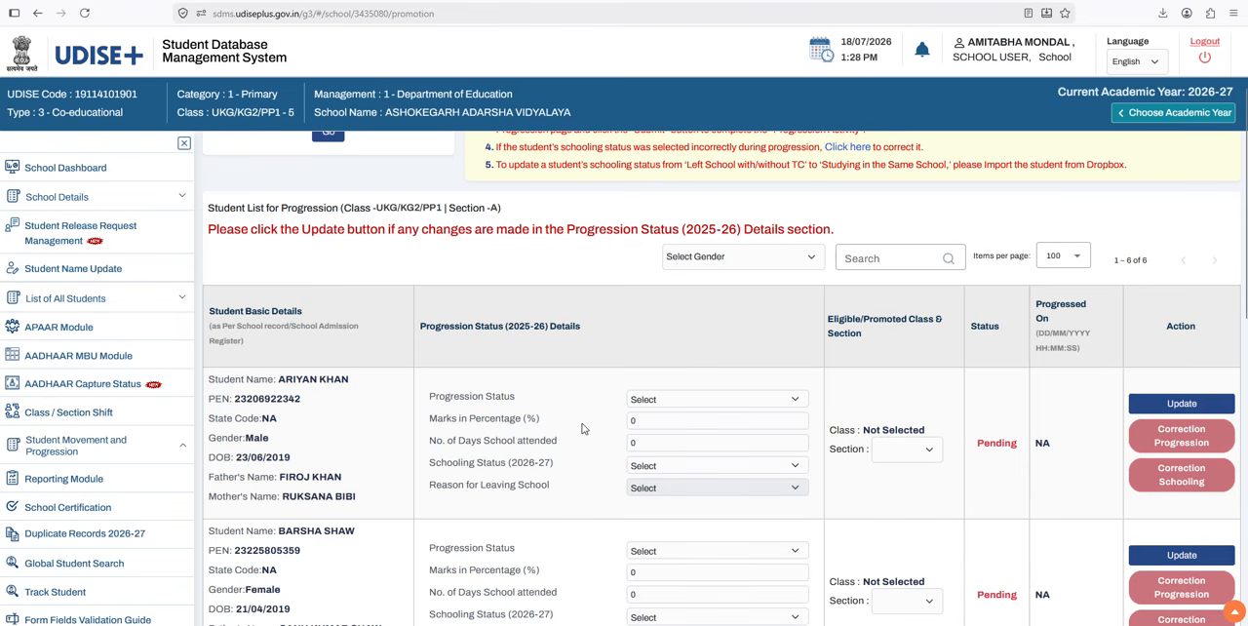
pyautogui.click(738, 402)
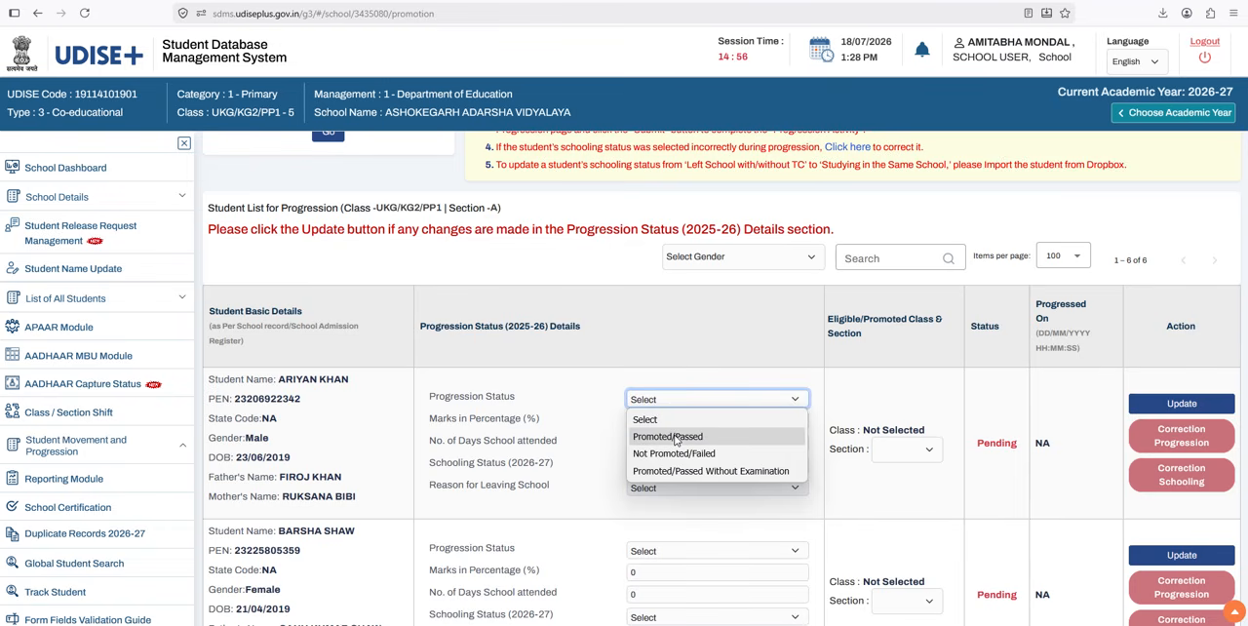
pyautogui.click(673, 437)
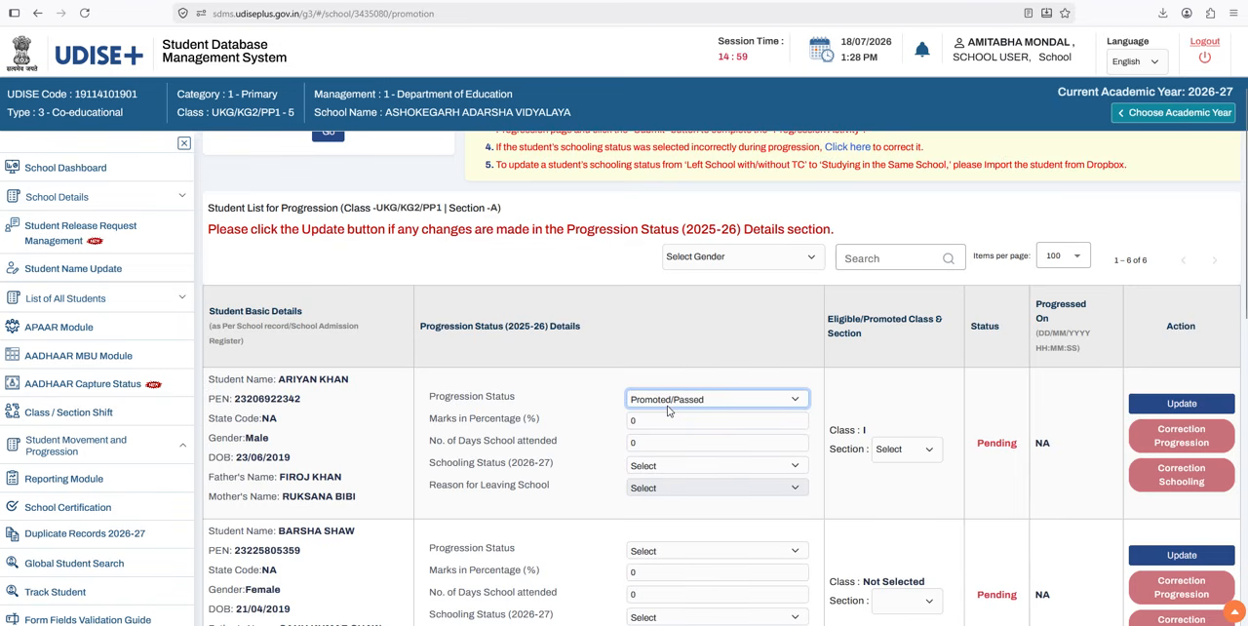
pyautogui.click(660, 401)
pyautogui.click(660, 401)
pyautogui.press('Tab')
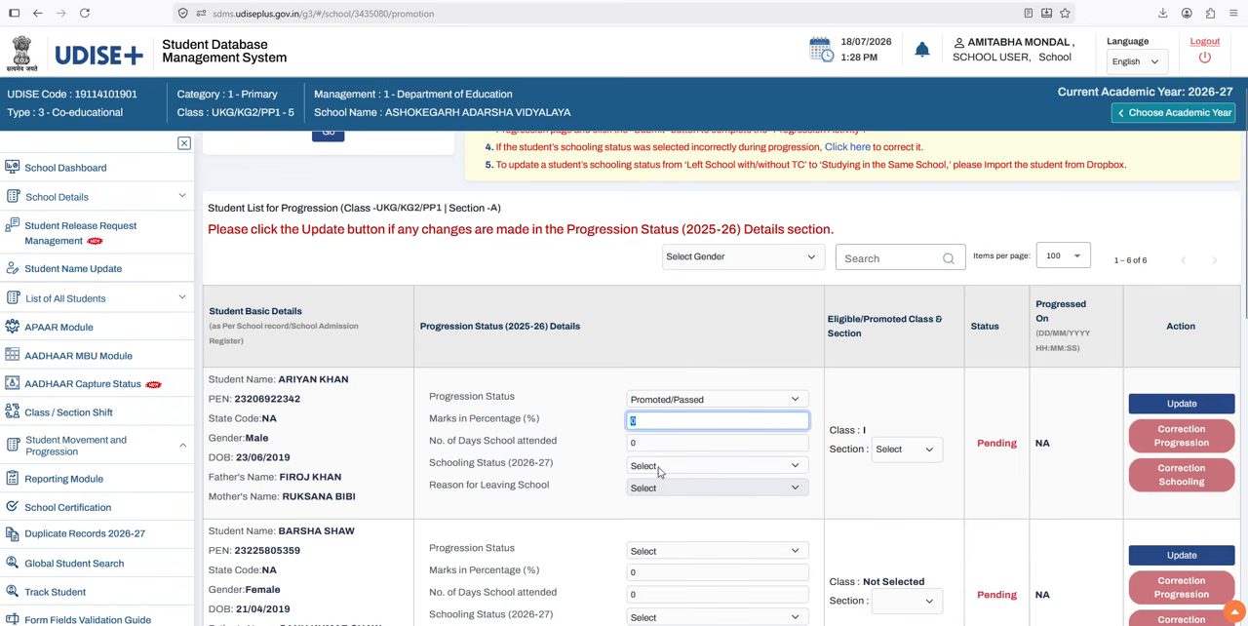
pyautogui.click(649, 446)
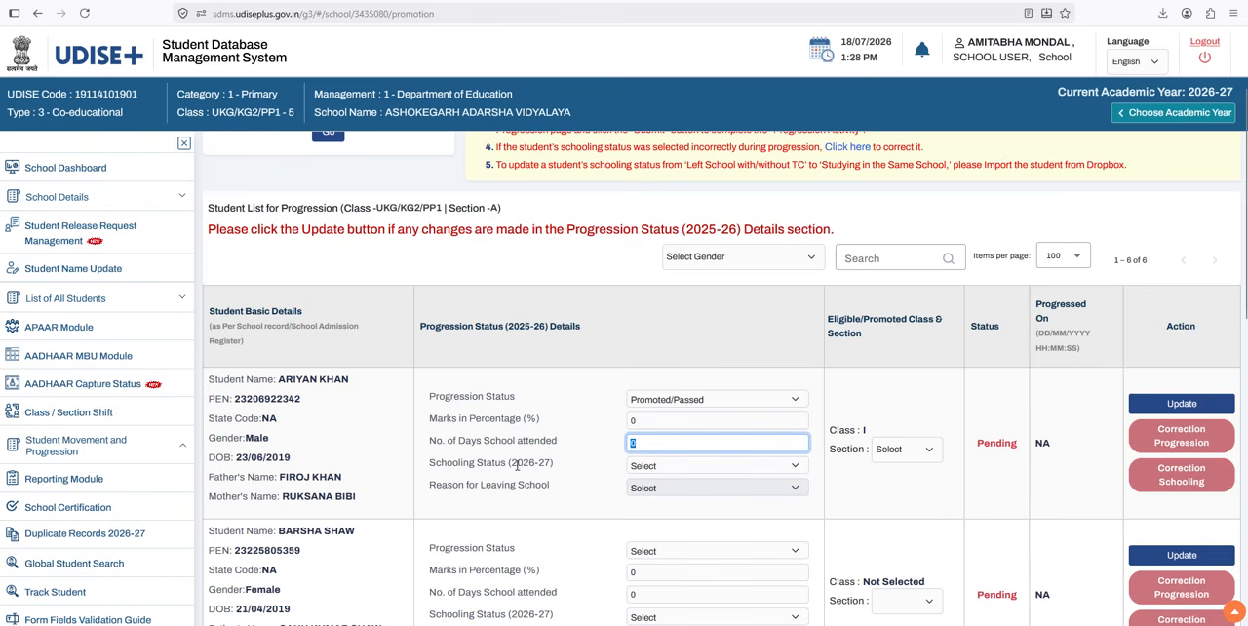
# Step: Review the schooling status choices for the first student and set Schooling Status (2026-27) to Studying in Same School
pyautogui.click(697, 468)
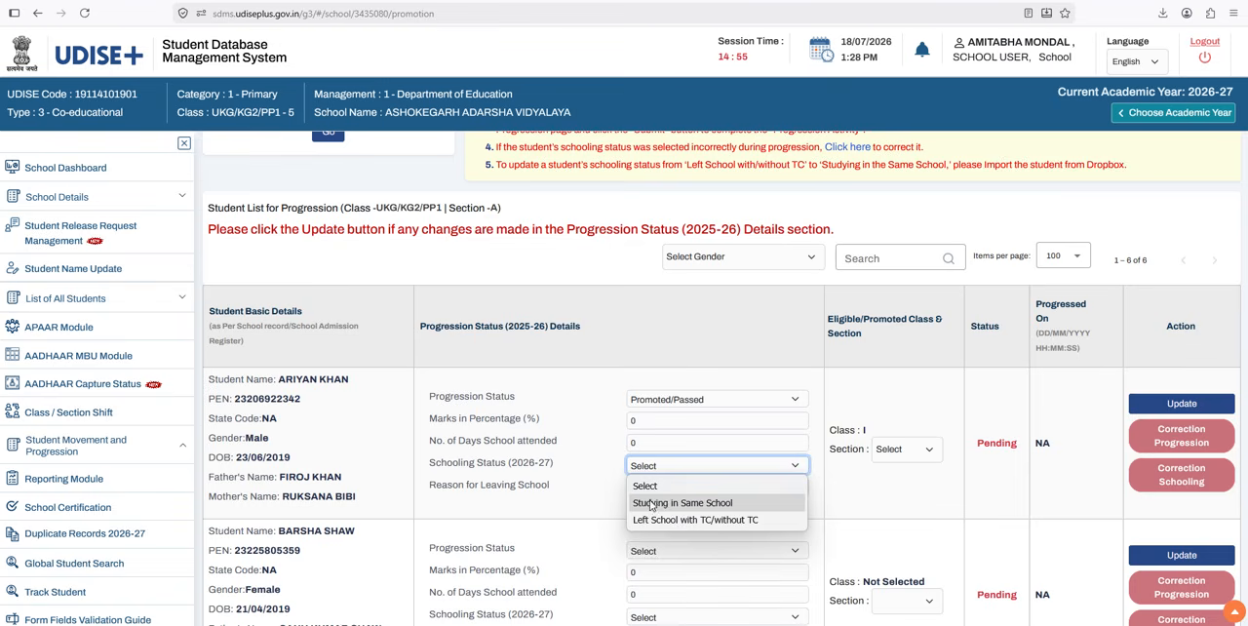
pyautogui.click(616, 495)
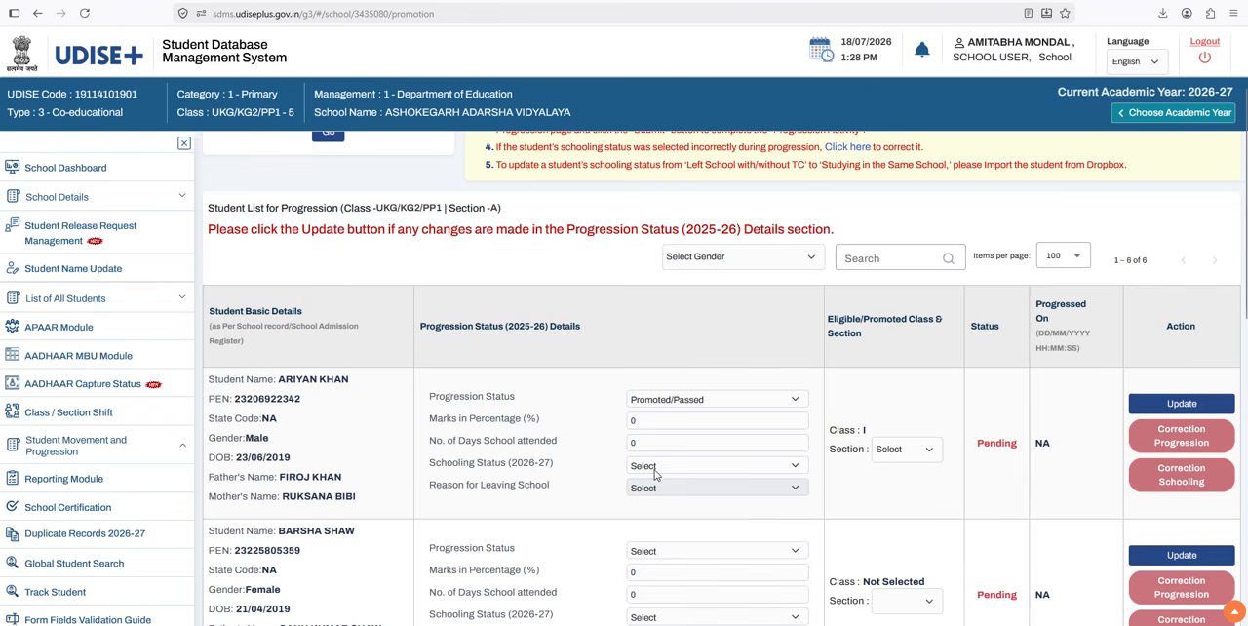
pyautogui.click(656, 472)
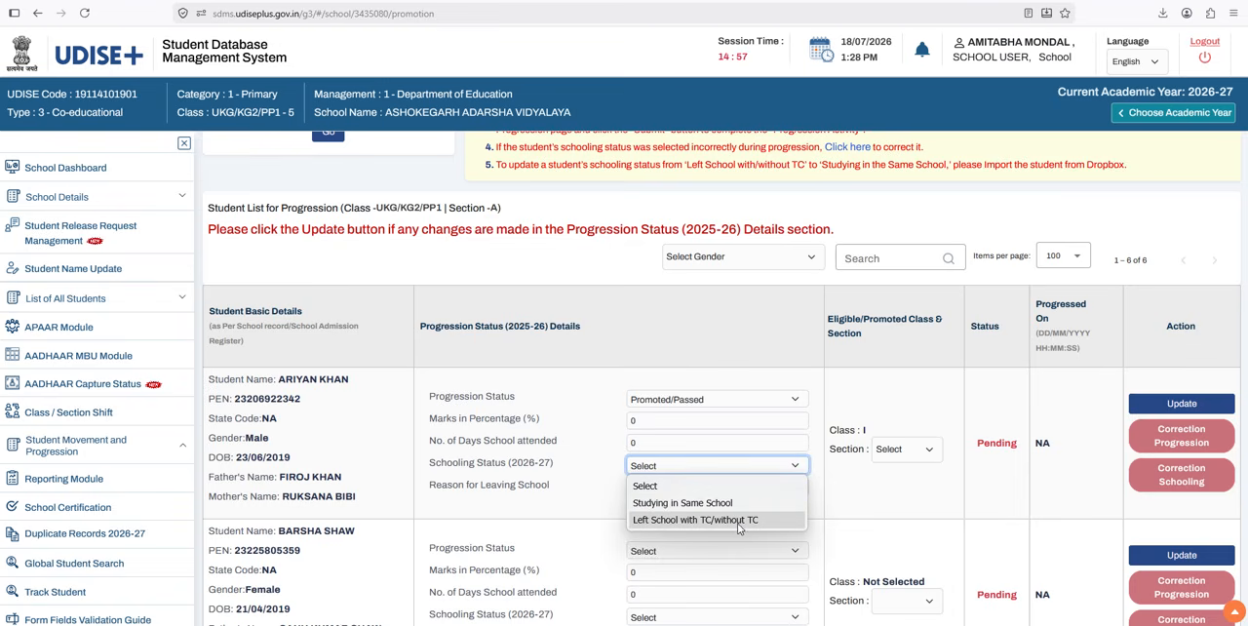
pyautogui.click(586, 511)
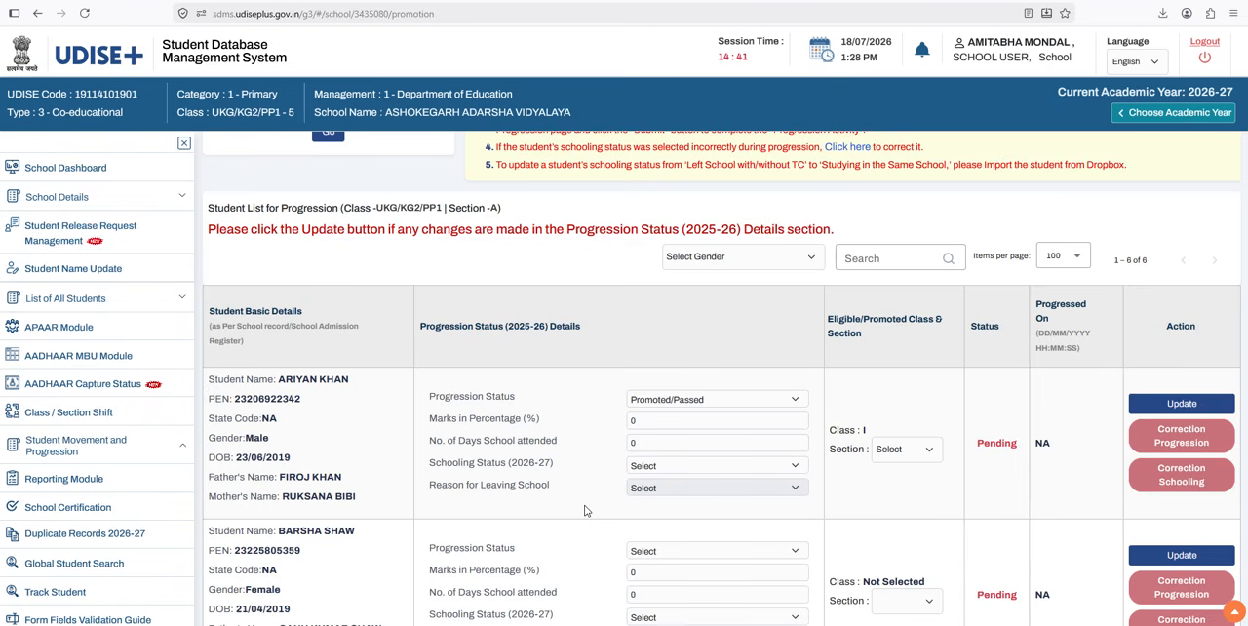
pyautogui.click(663, 466)
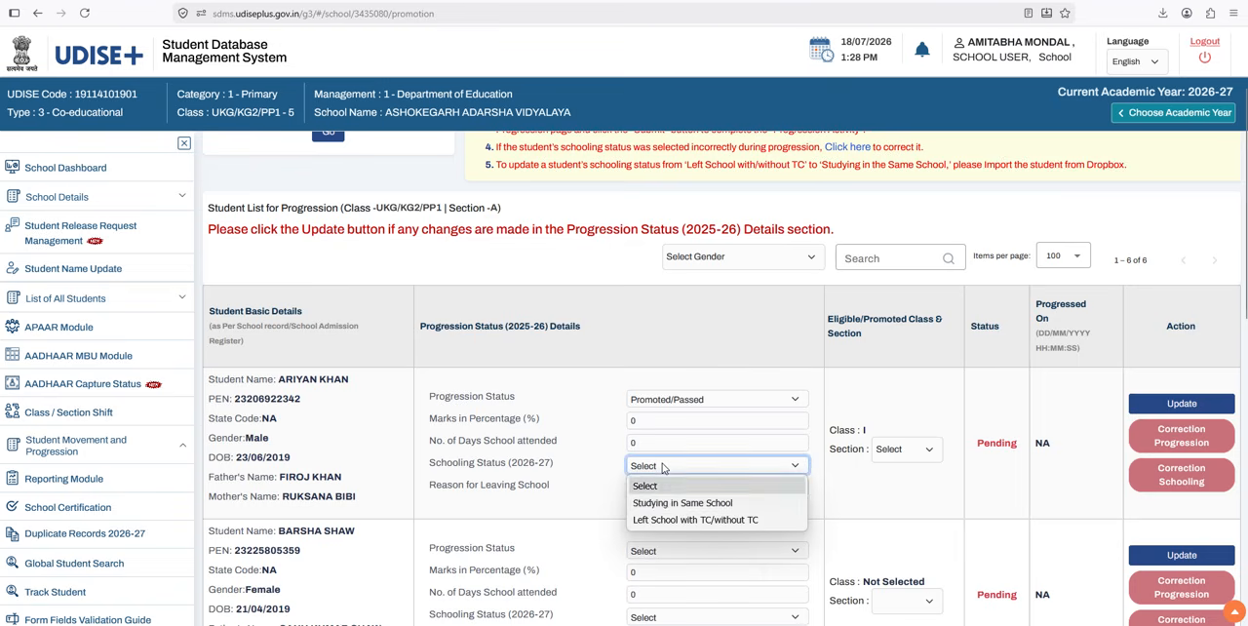
pyautogui.click(650, 505)
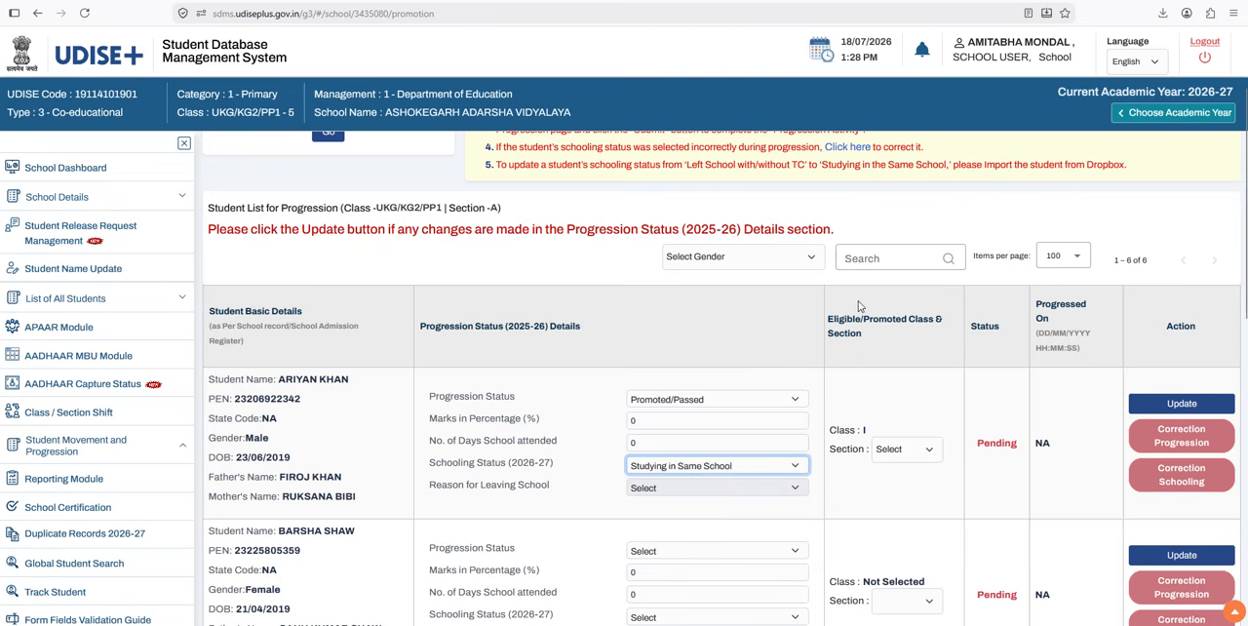
# Step: Assign the first student to section A of class I and try to update the progression record
pyautogui.click(890, 456)
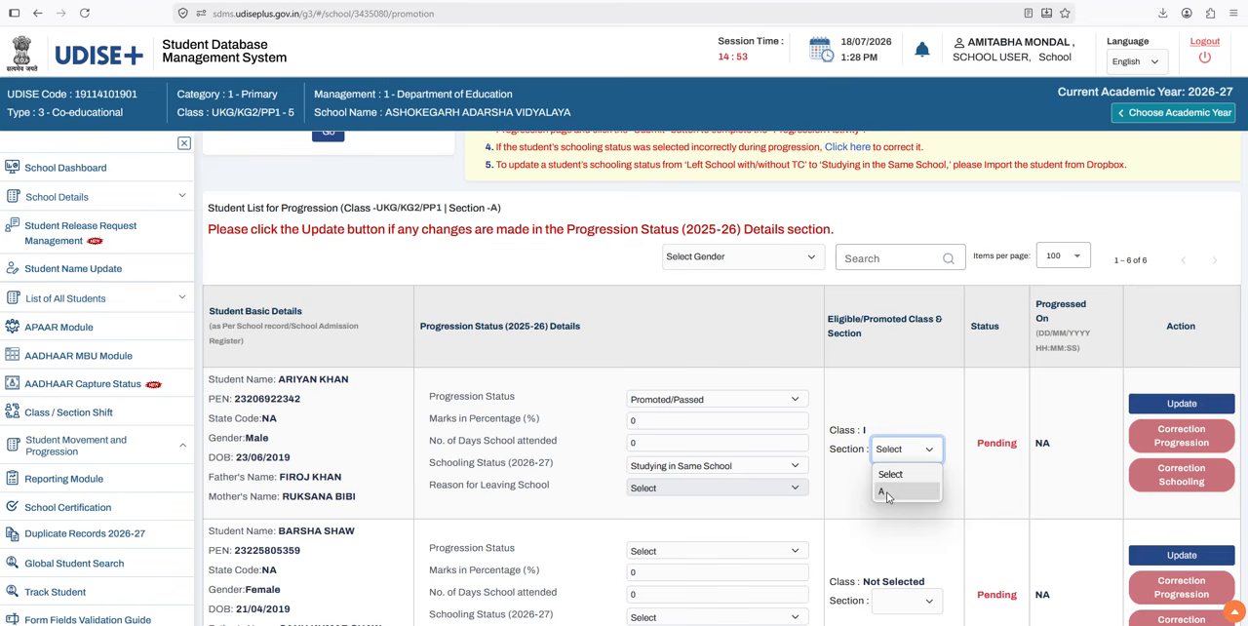
pyautogui.click(887, 491)
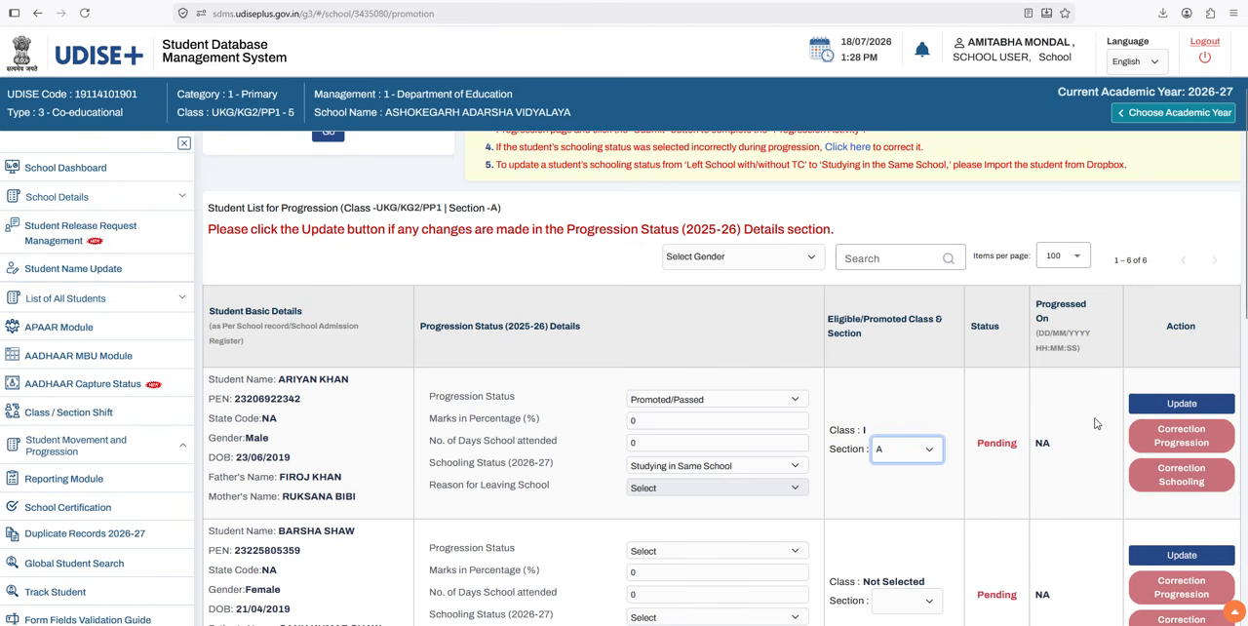
pyautogui.click(1183, 411)
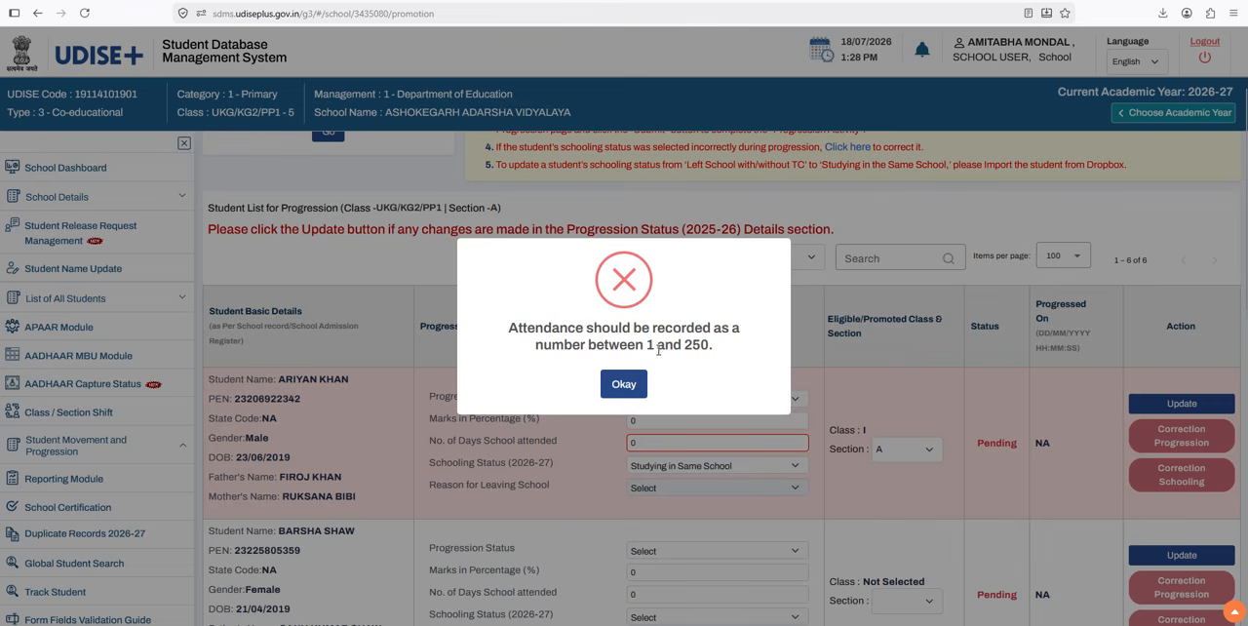
pyautogui.click(643, 394)
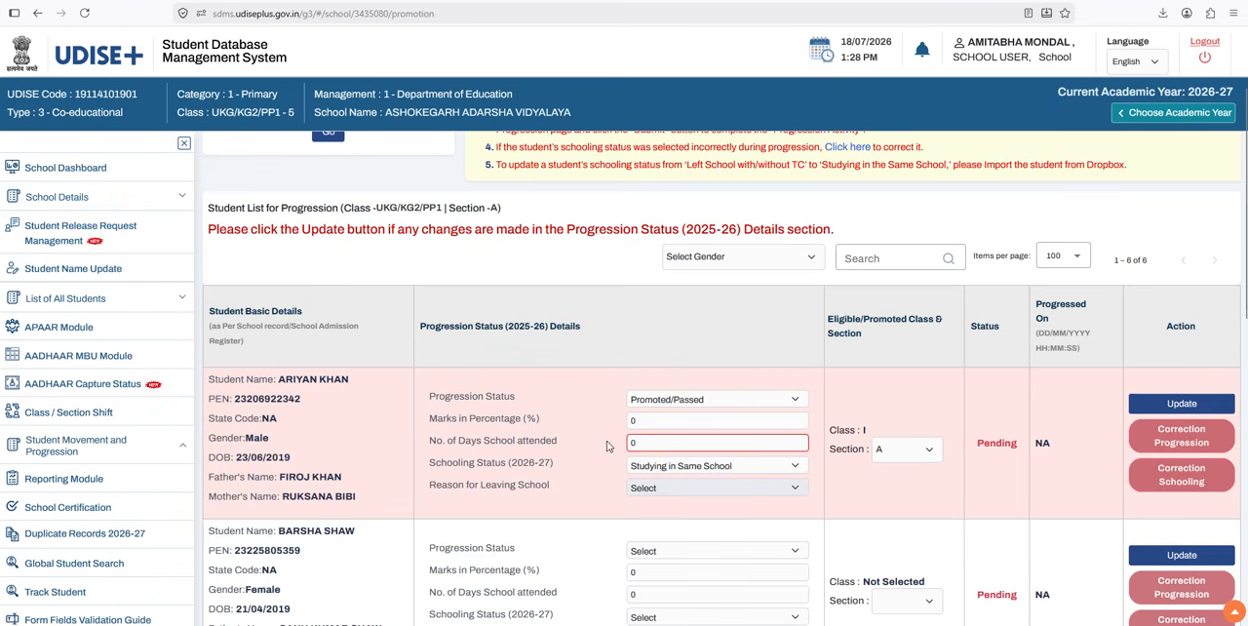
pyautogui.moveTo(671, 420); pyautogui.dragTo(625, 446)
pyautogui.write('0')
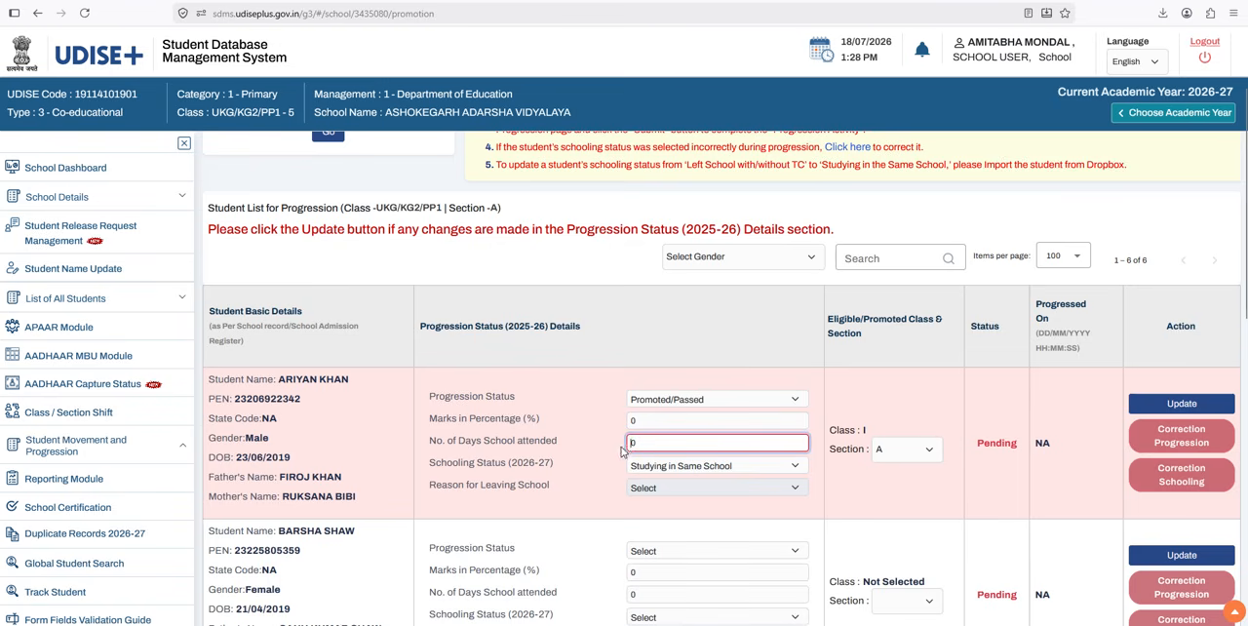
# Step: Set the first student's schooling status to Left School with TC/without TC, with Others / Unknown Reasons as the reason for leaving
pyautogui.click(664, 468)
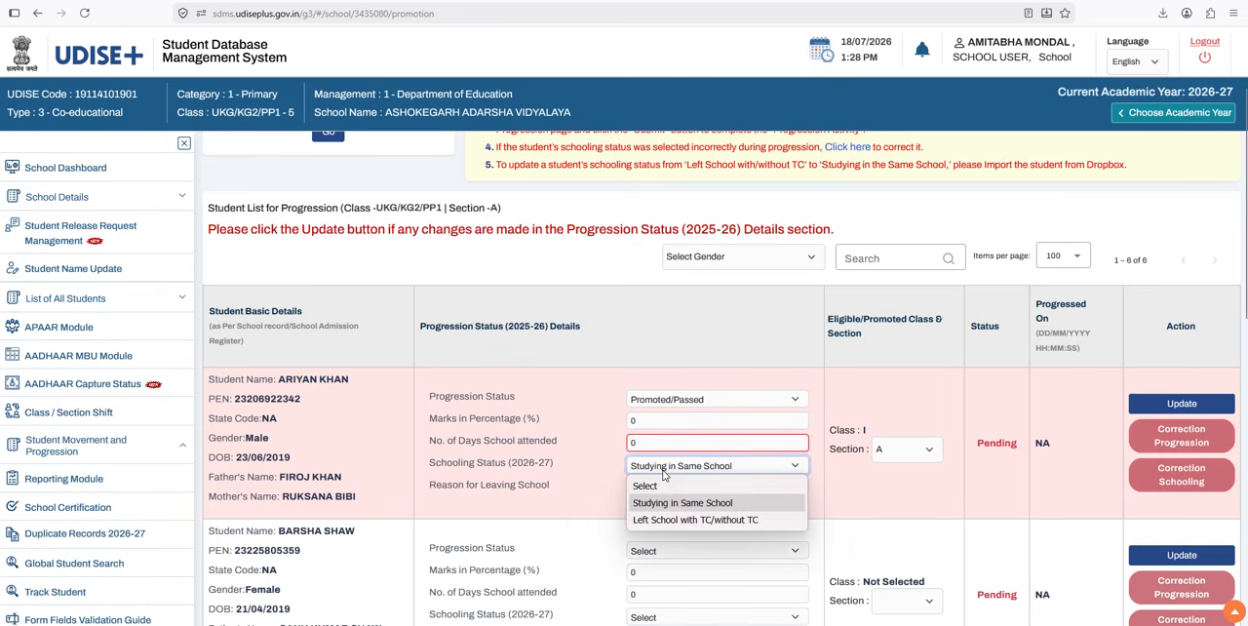
pyautogui.click(657, 522)
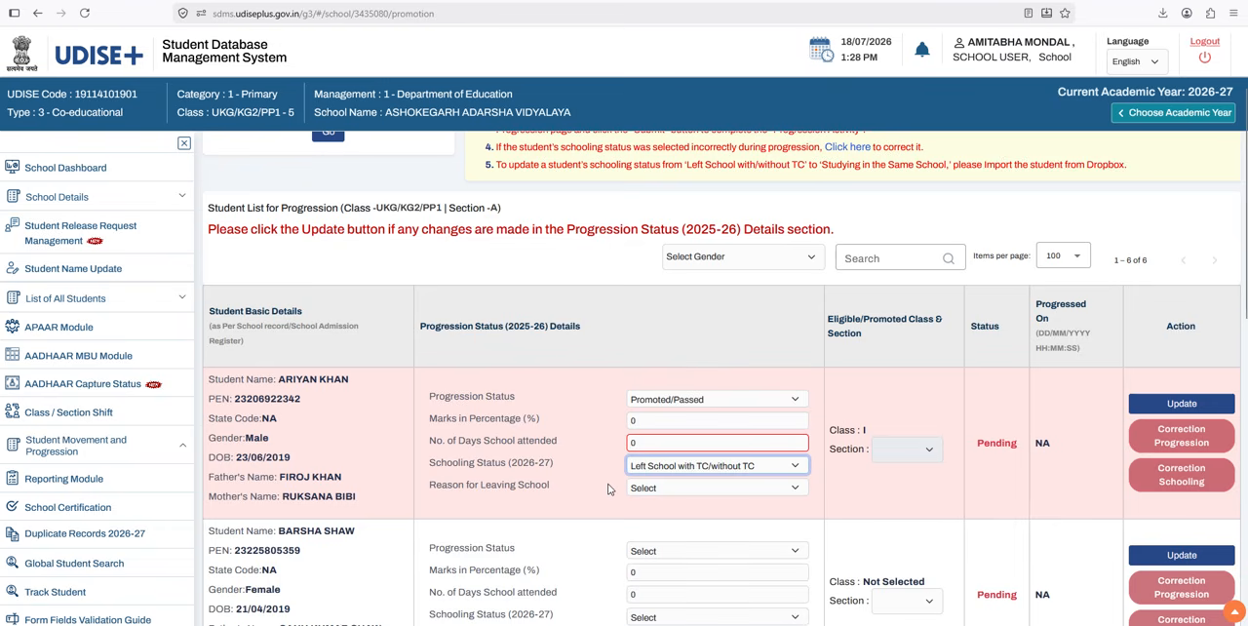
pyautogui.click(674, 489)
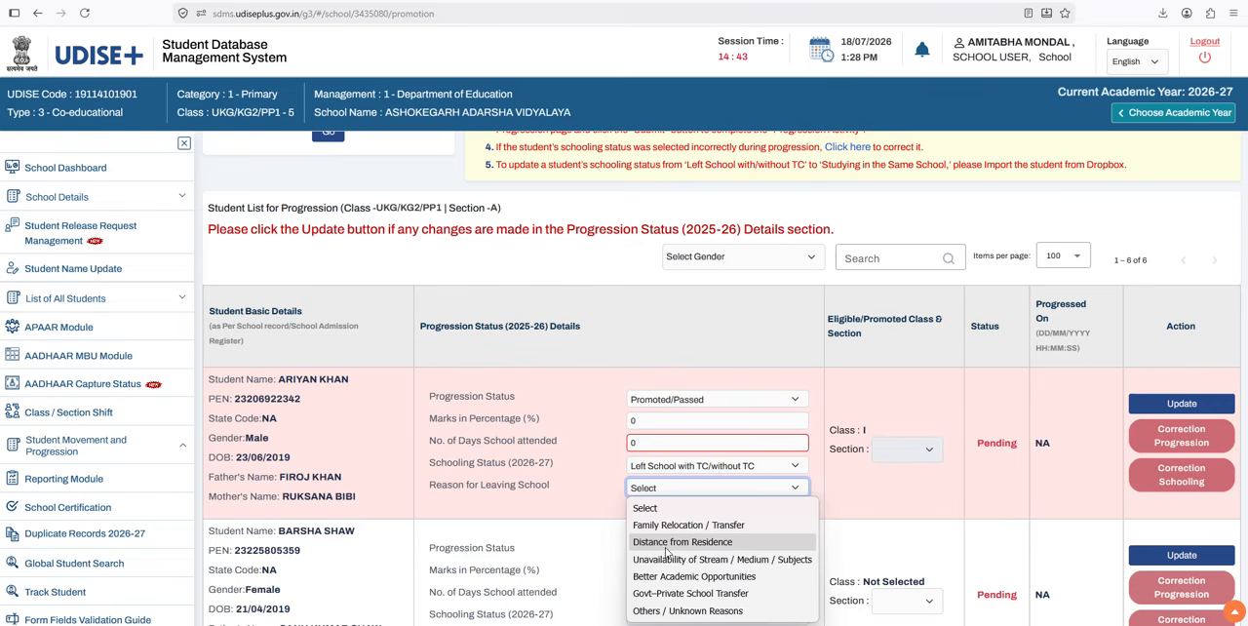
pyautogui.click(899, 541)
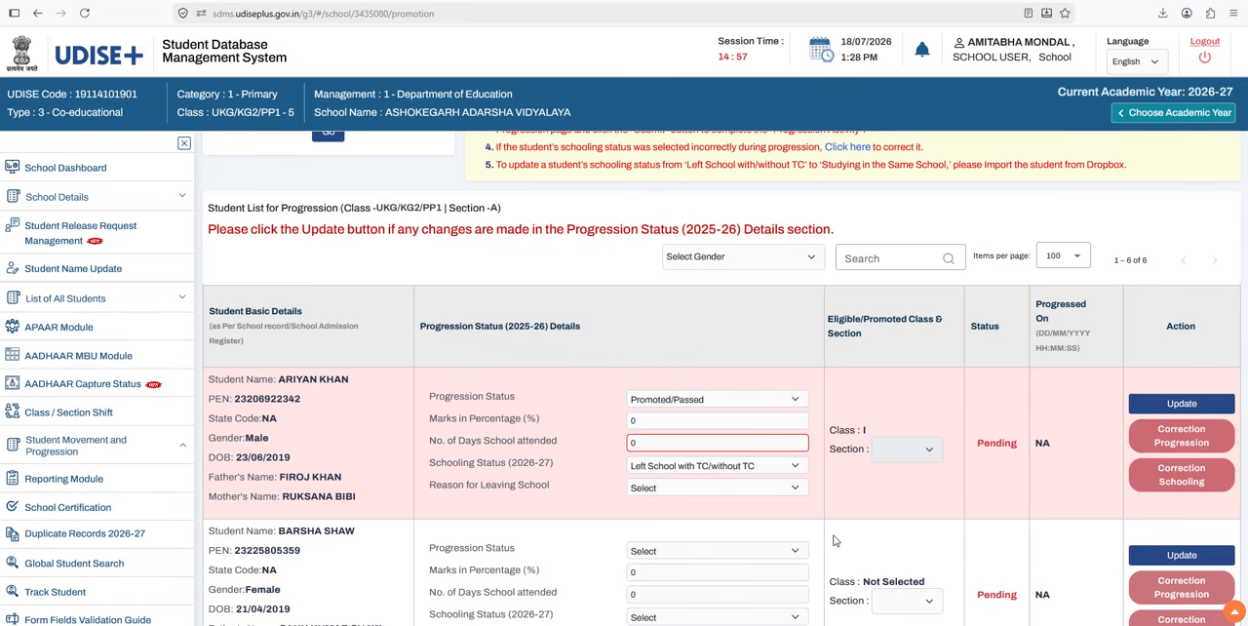
pyautogui.click(682, 488)
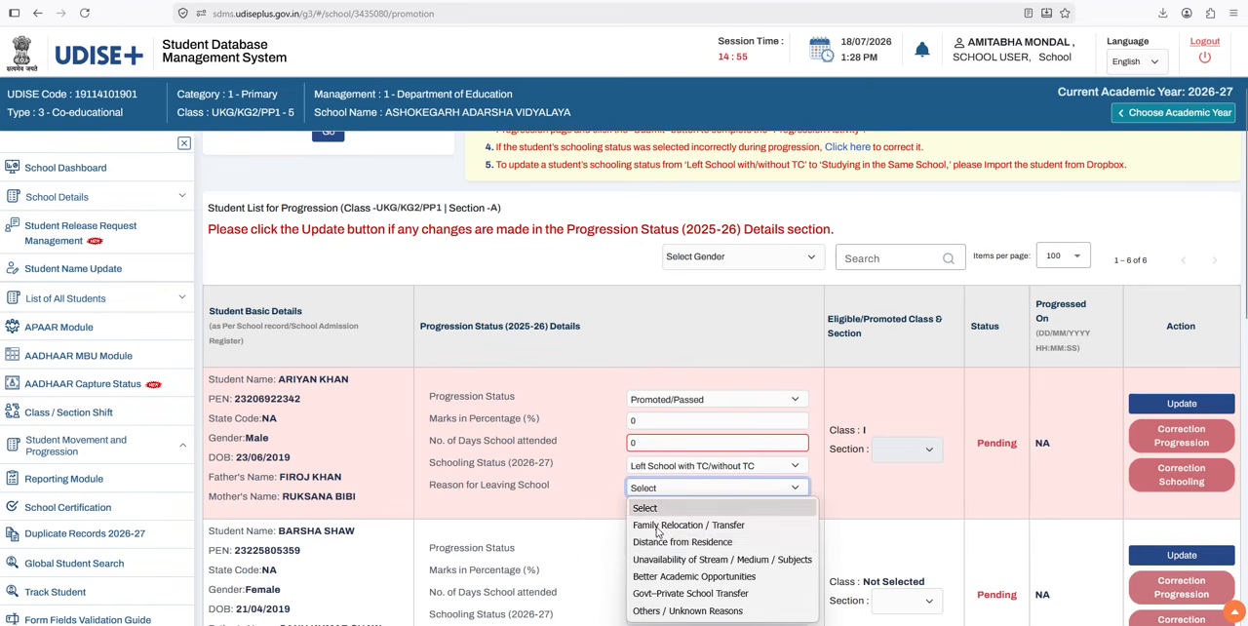
pyautogui.click(943, 513)
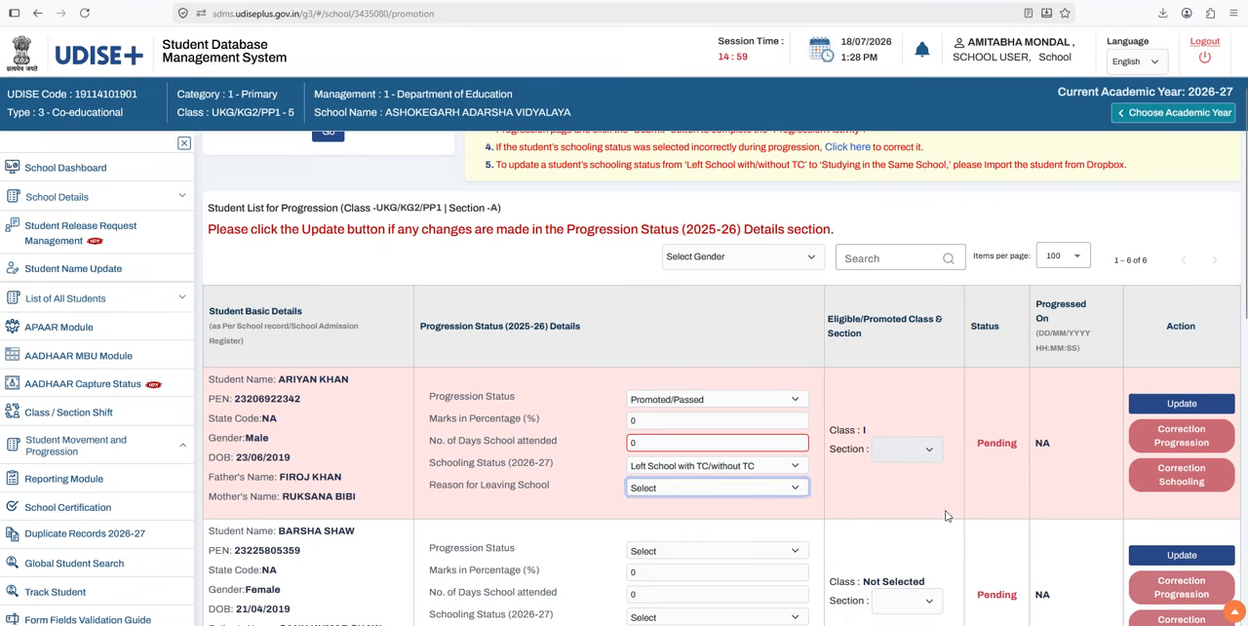
pyautogui.click(733, 490)
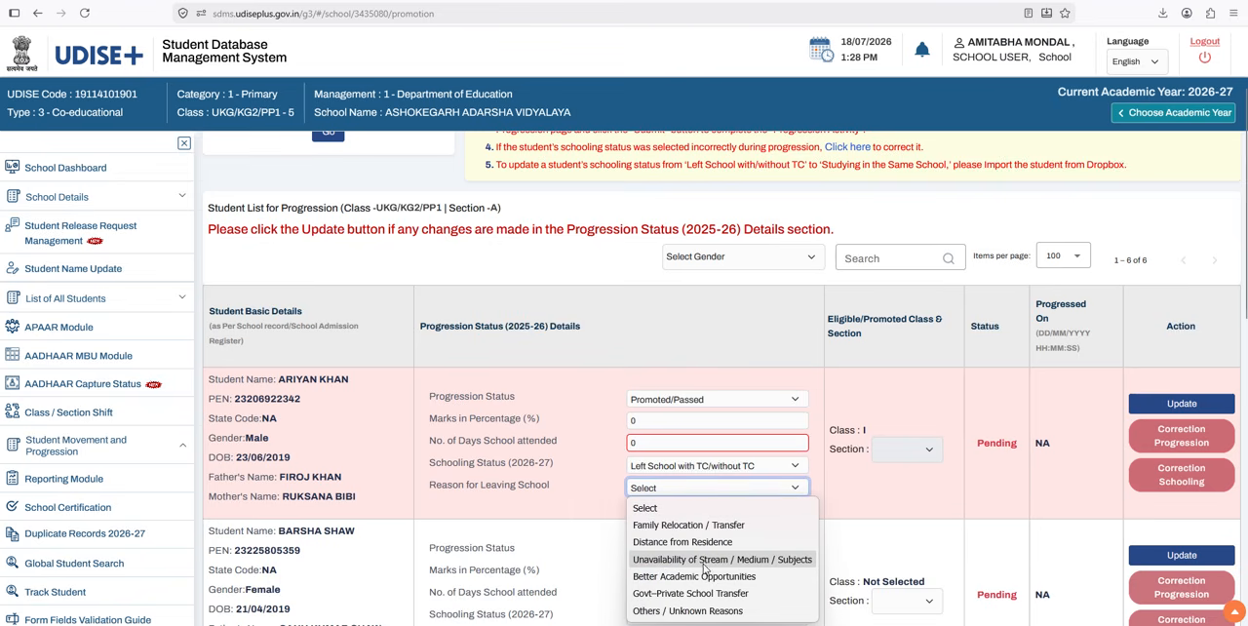
pyautogui.click(865, 546)
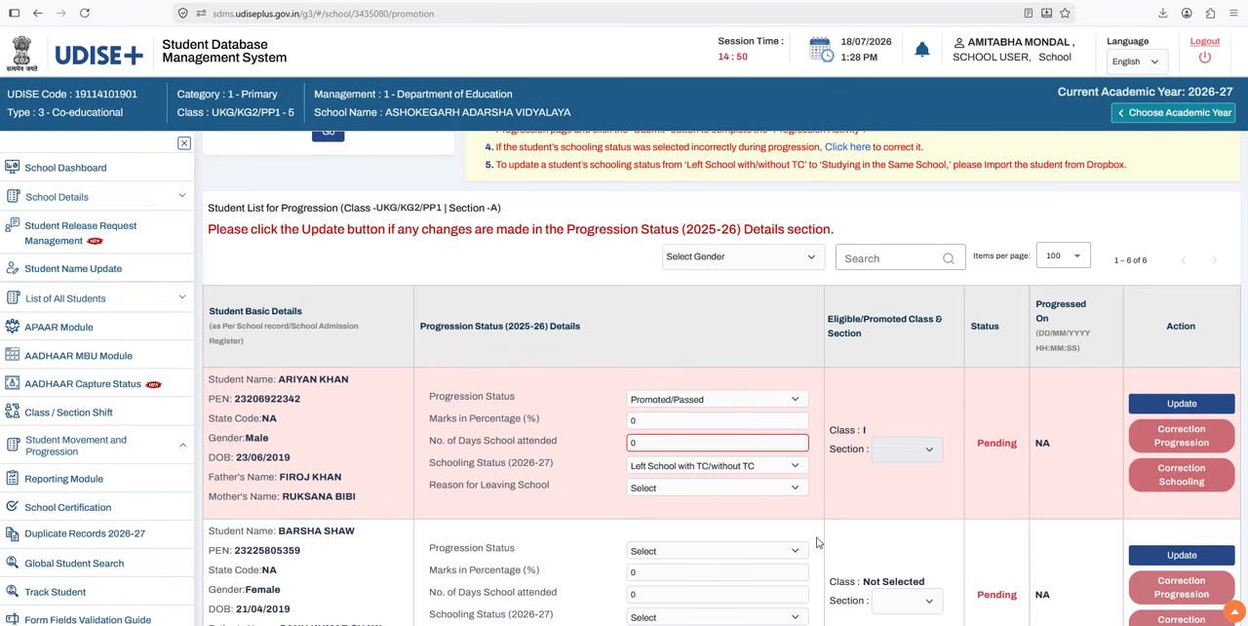
pyautogui.click(730, 489)
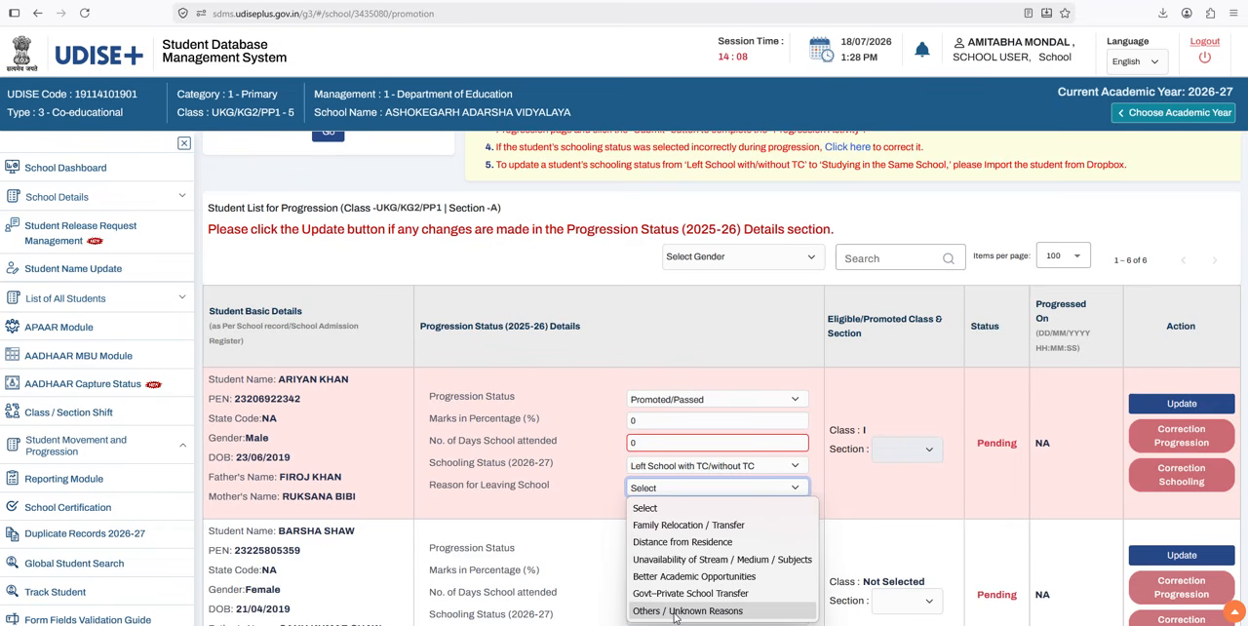
pyautogui.click(676, 612)
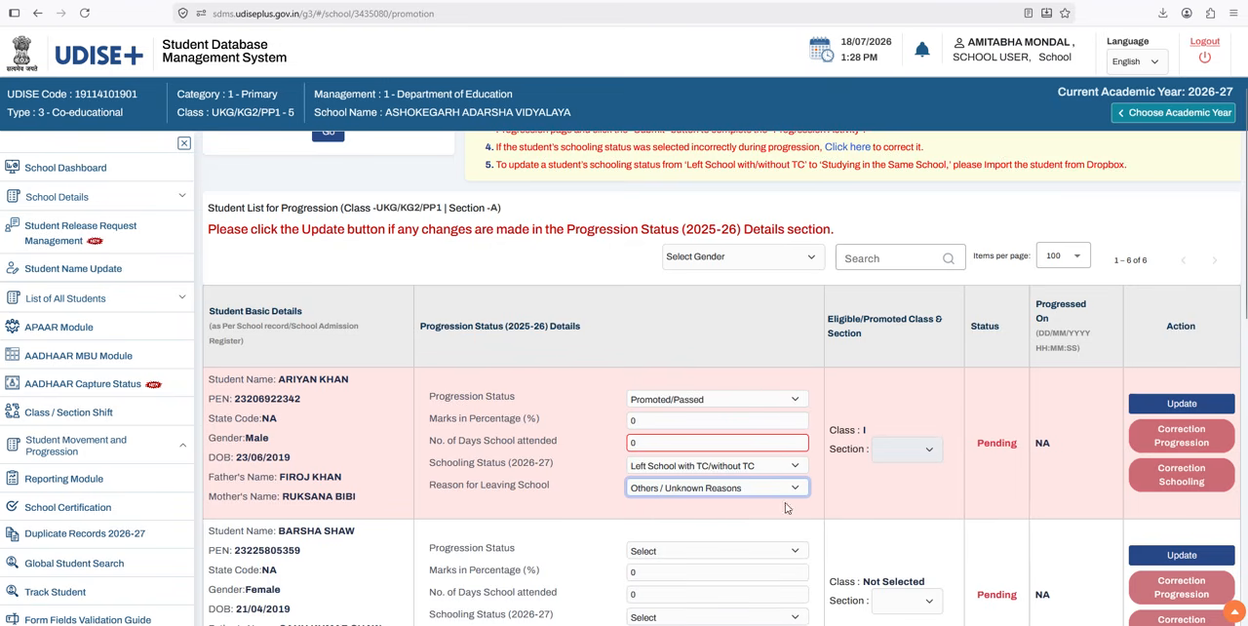
# Step: Set the first student's Schooling Status (2026-27) to Studying in Same School and review the section choices for class I
pyautogui.click(911, 451)
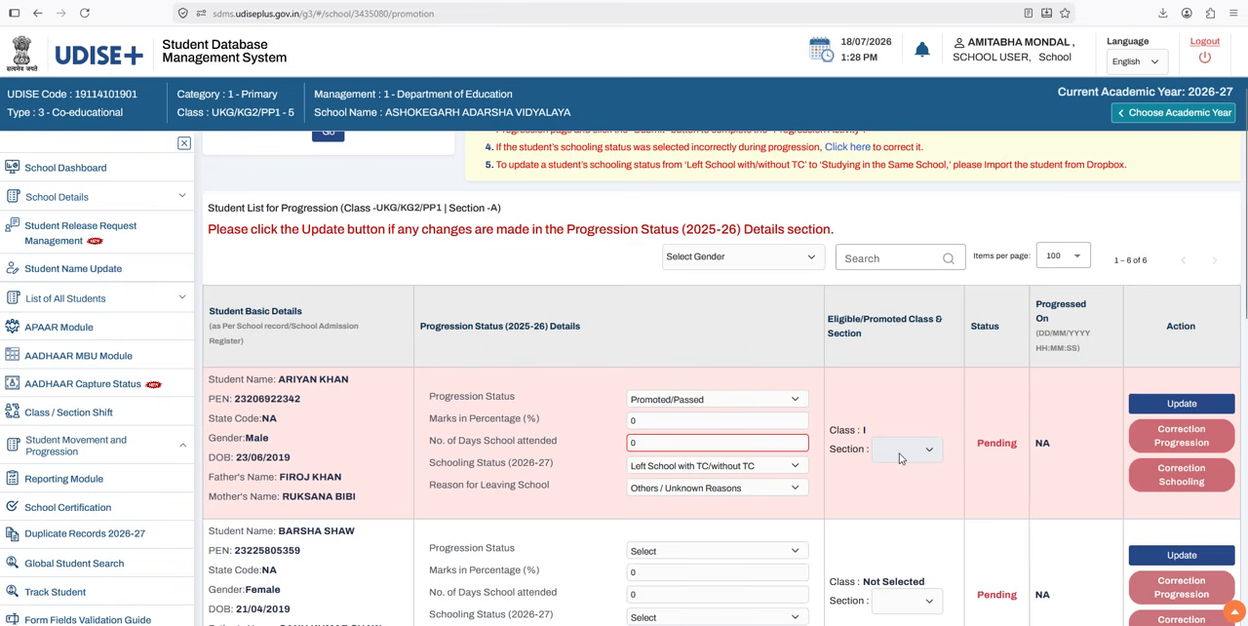
pyautogui.click(766, 479)
pyautogui.click(689, 503)
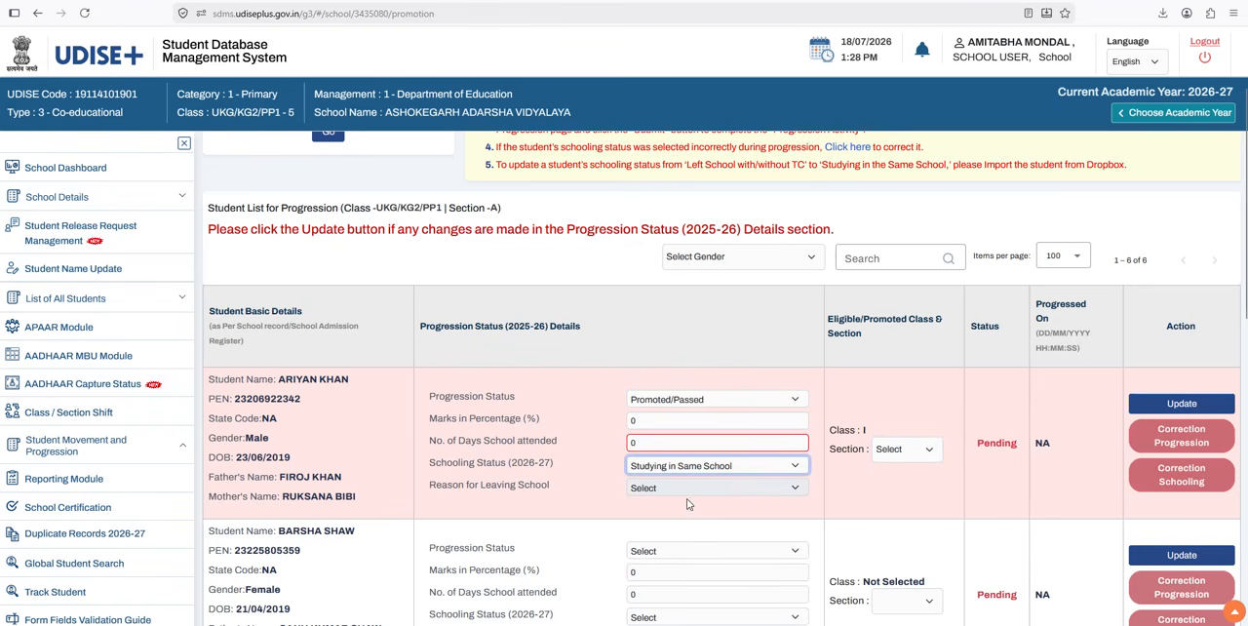
pyautogui.click(903, 452)
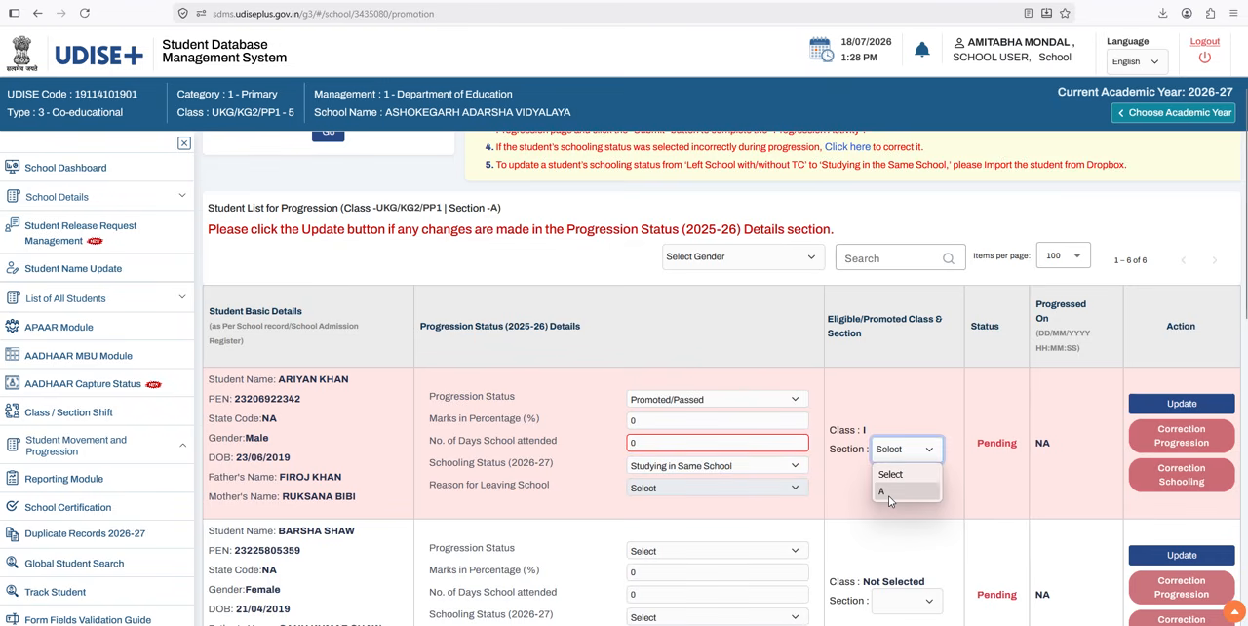
pyautogui.click(909, 426)
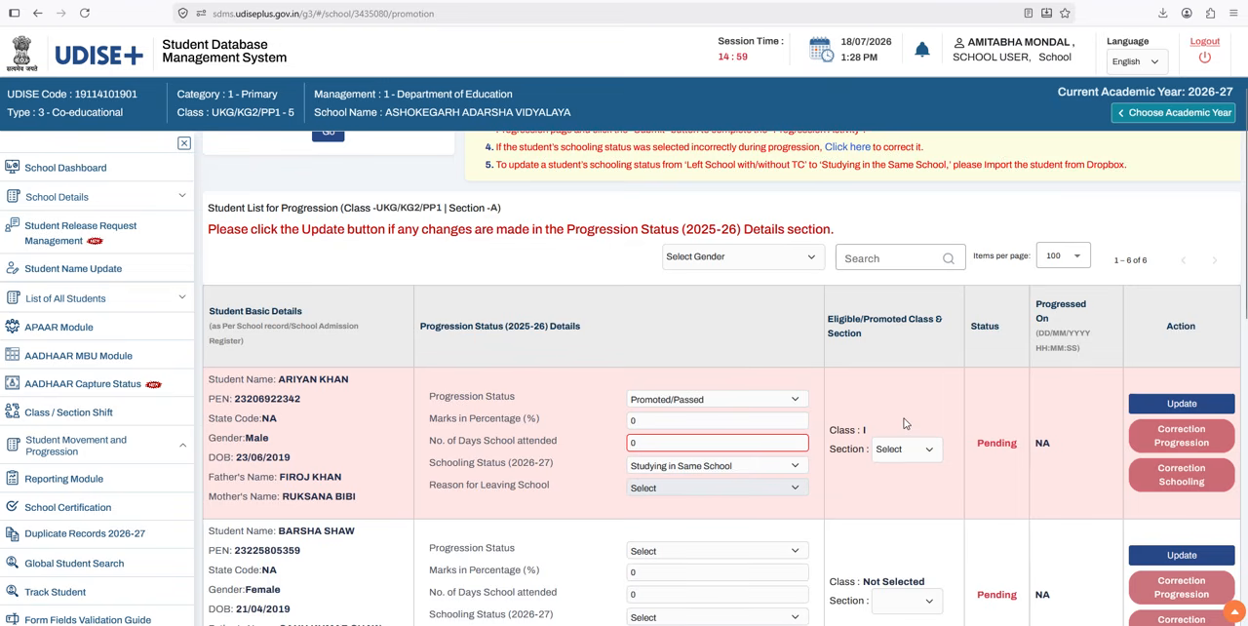
pyautogui.click(887, 449)
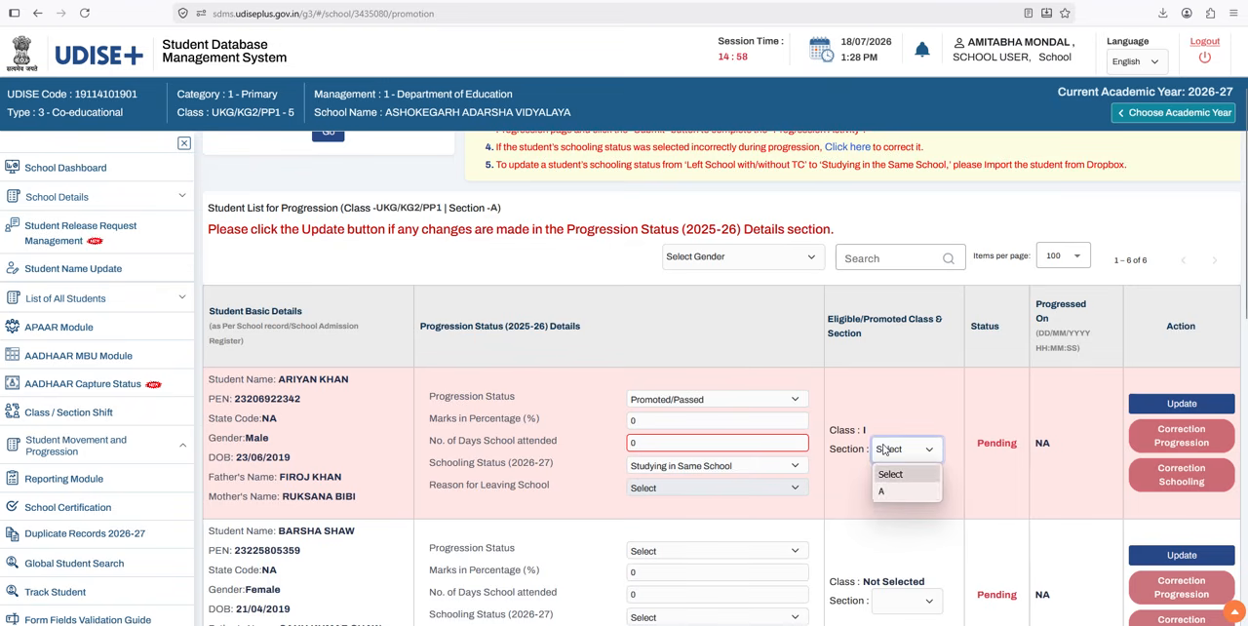
pyautogui.click(896, 523)
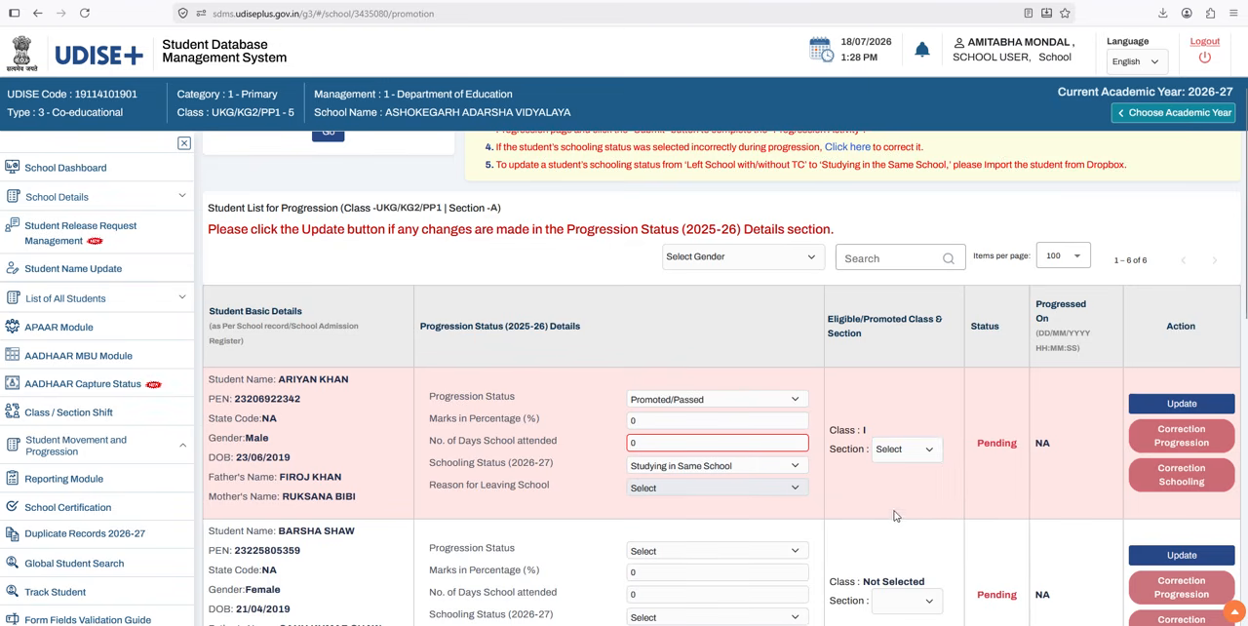
# Step: Look through the UKG/KG2/PP1 section A student list down to the Finalize option and return to the class selection
pyautogui.scroll(-1, 897, 522)
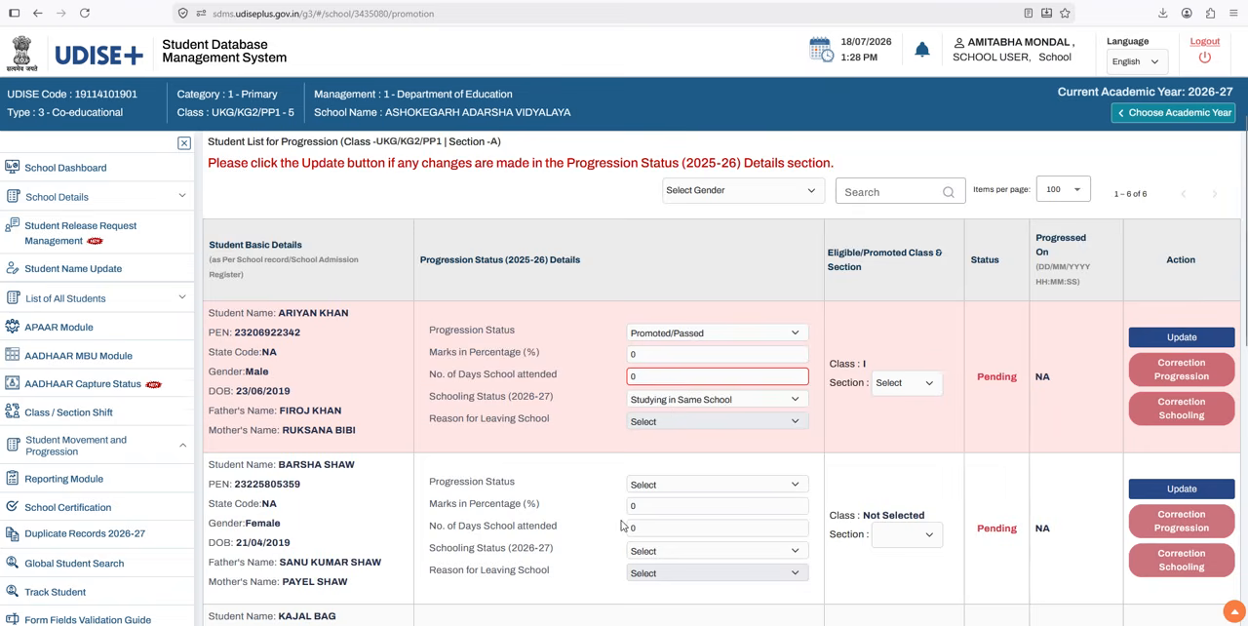
pyautogui.scroll(-8, 618, 524)
pyautogui.scroll(-3, 619, 527)
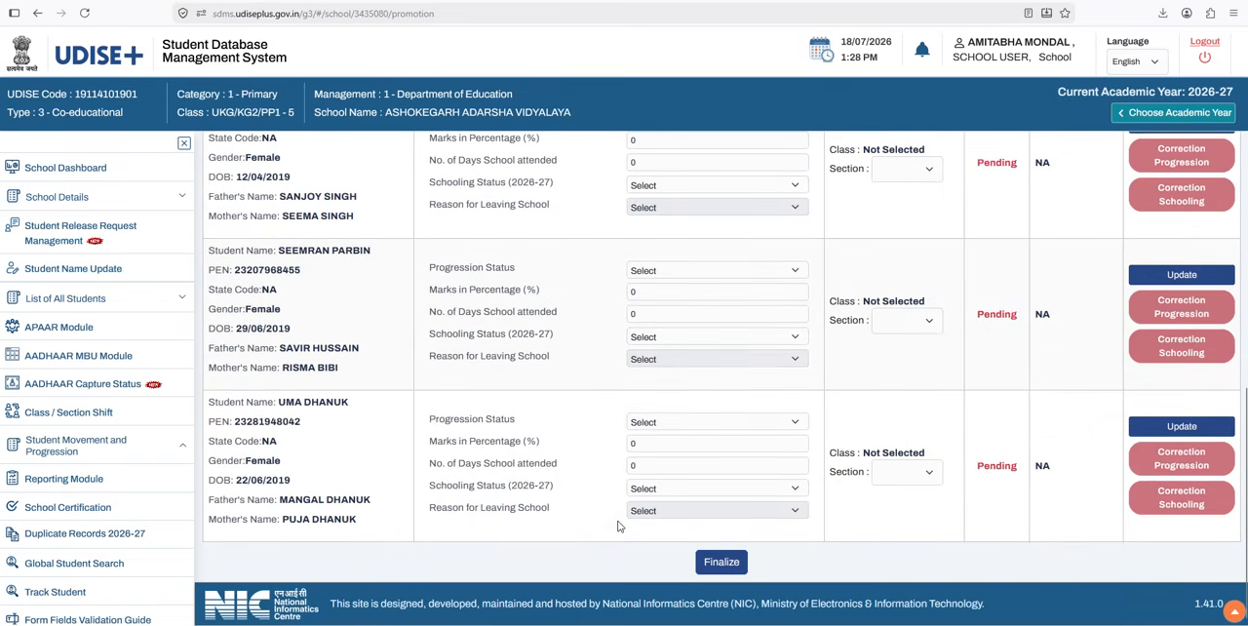
pyautogui.scroll(10, 619, 549)
pyautogui.scroll(-10, 618, 549)
pyautogui.scroll(10, 754, 591)
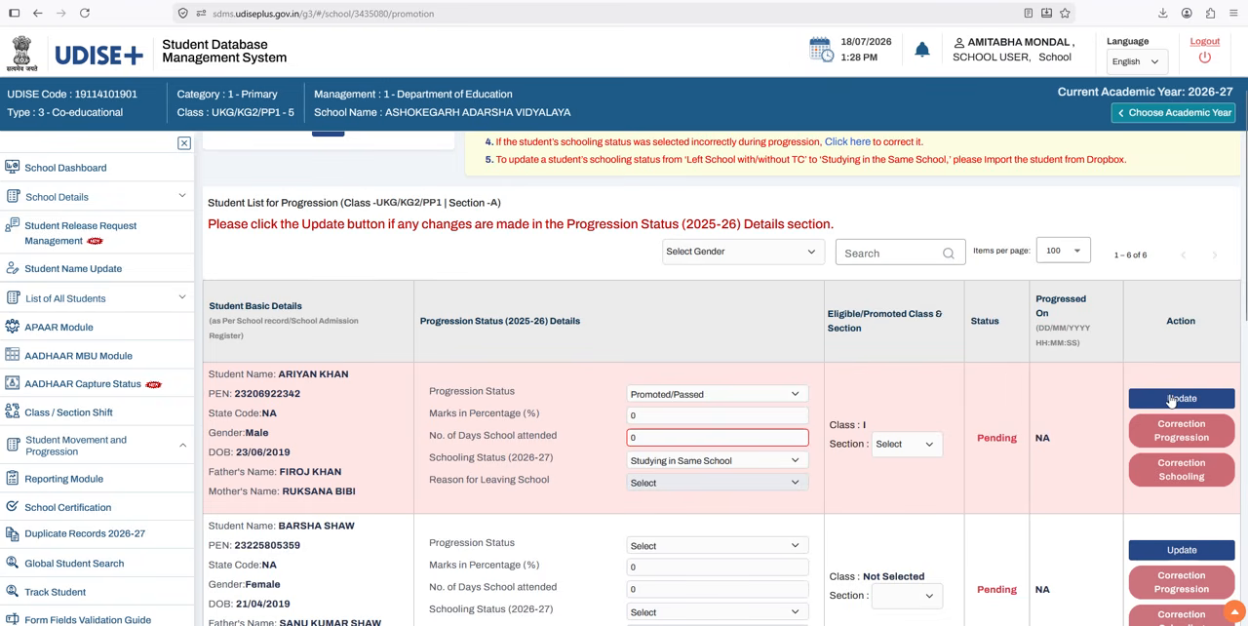
pyautogui.scroll(3, 817, 354)
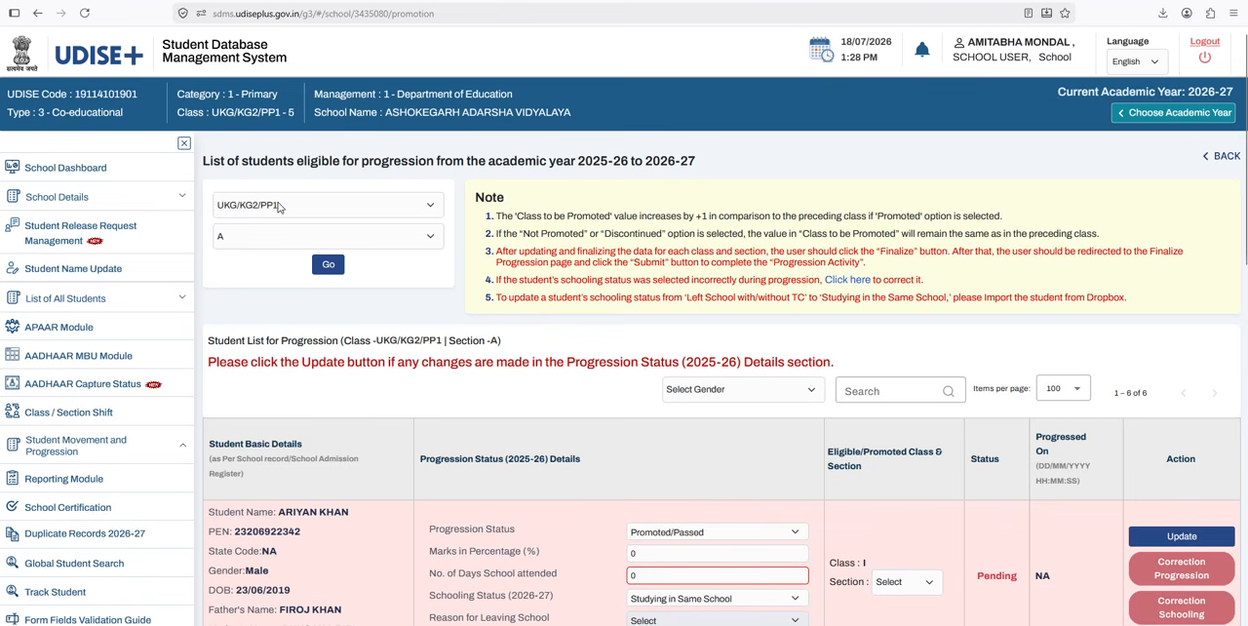
# Step: Load the progression list for class V, section A
pyautogui.click(279, 206)
pyautogui.click(254, 272)
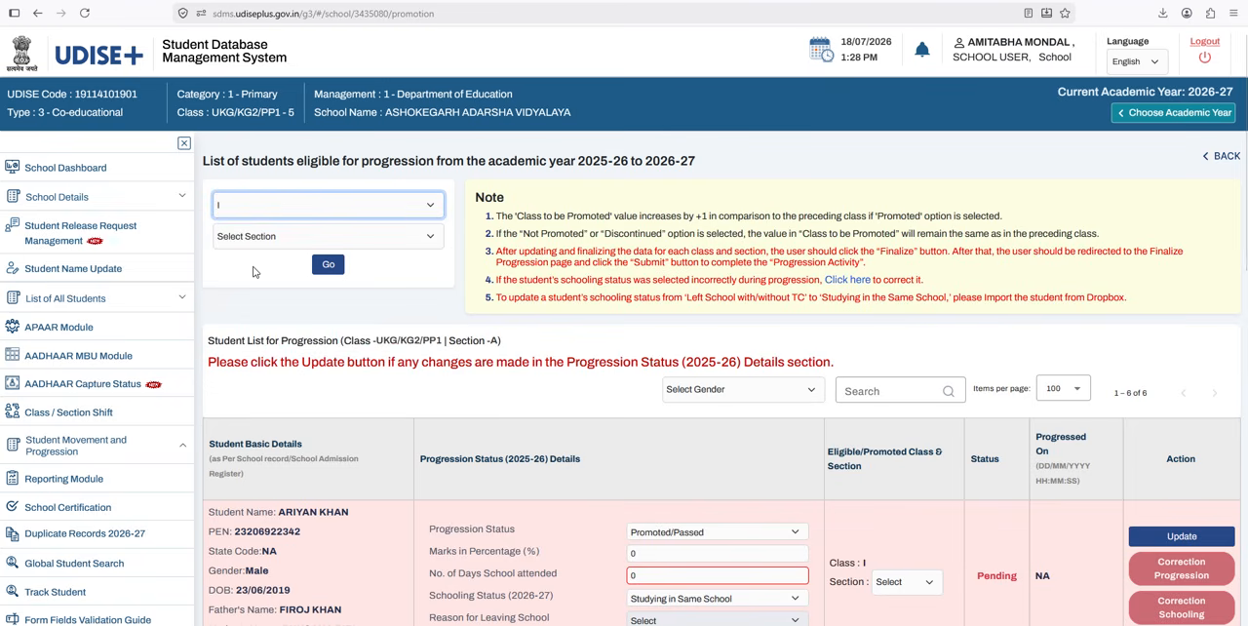
pyautogui.click(272, 205)
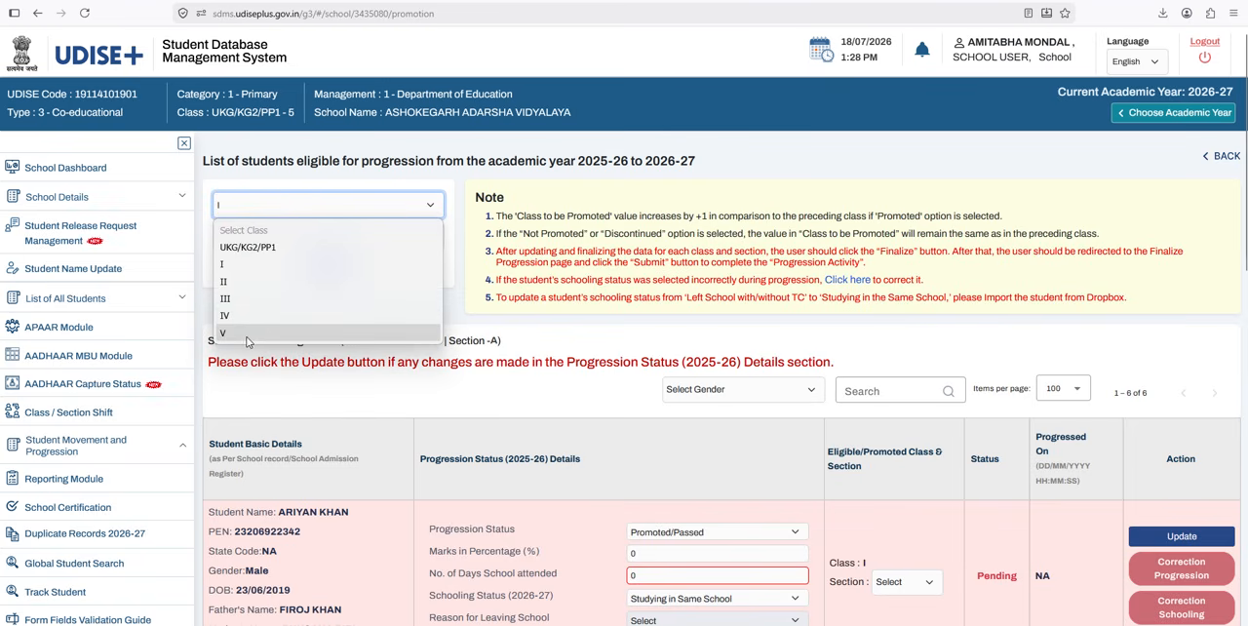
pyautogui.click(247, 337)
pyautogui.click(284, 234)
pyautogui.click(338, 206)
pyautogui.click(338, 207)
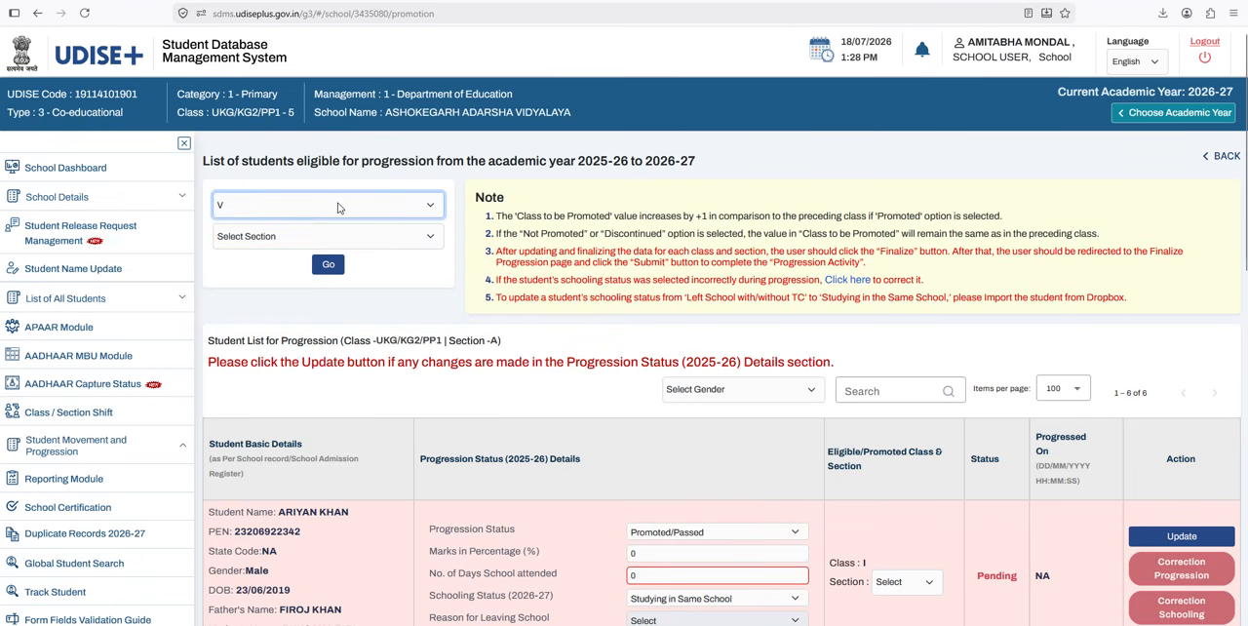
pyautogui.click(307, 239)
pyautogui.click(317, 278)
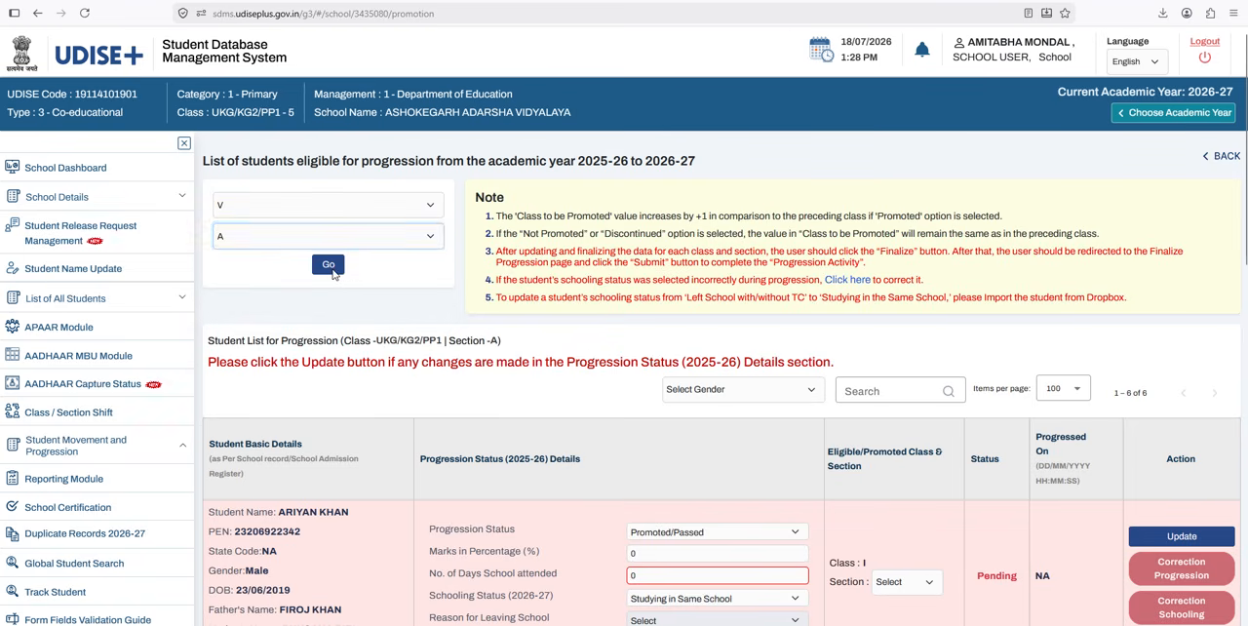
pyautogui.click(329, 269)
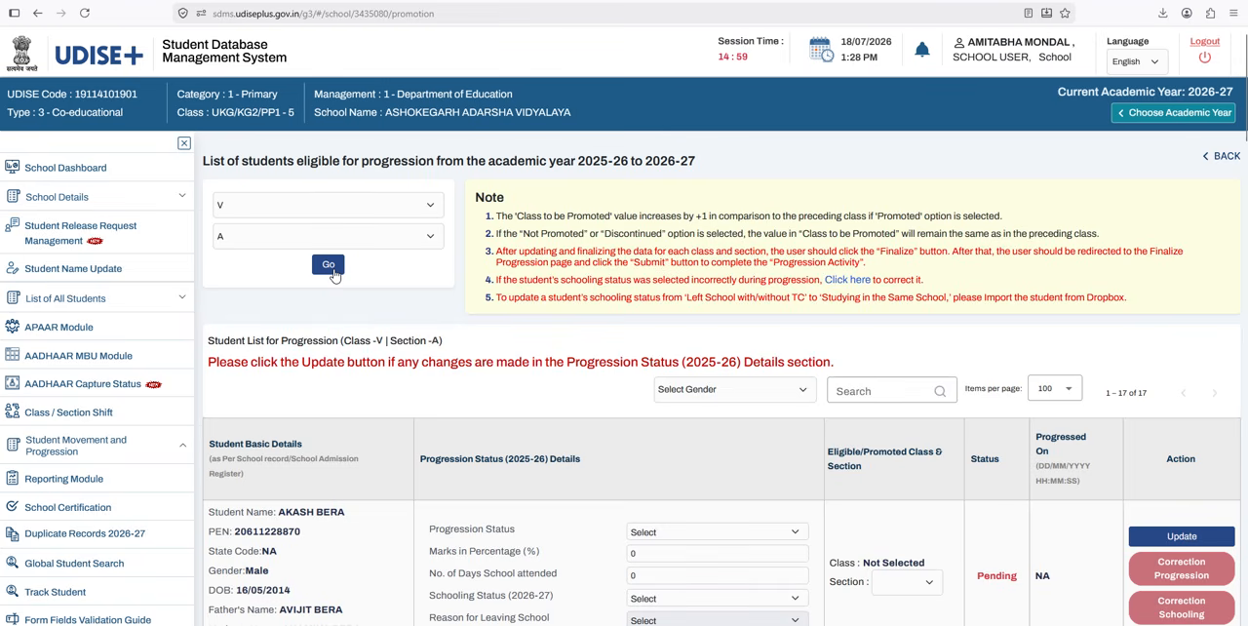
# Step: Review the class V student records and the Status column of the progression list
pyautogui.scroll(-3, 474, 328)
pyautogui.scroll(3, 492, 352)
pyautogui.scroll(-3, 508, 361)
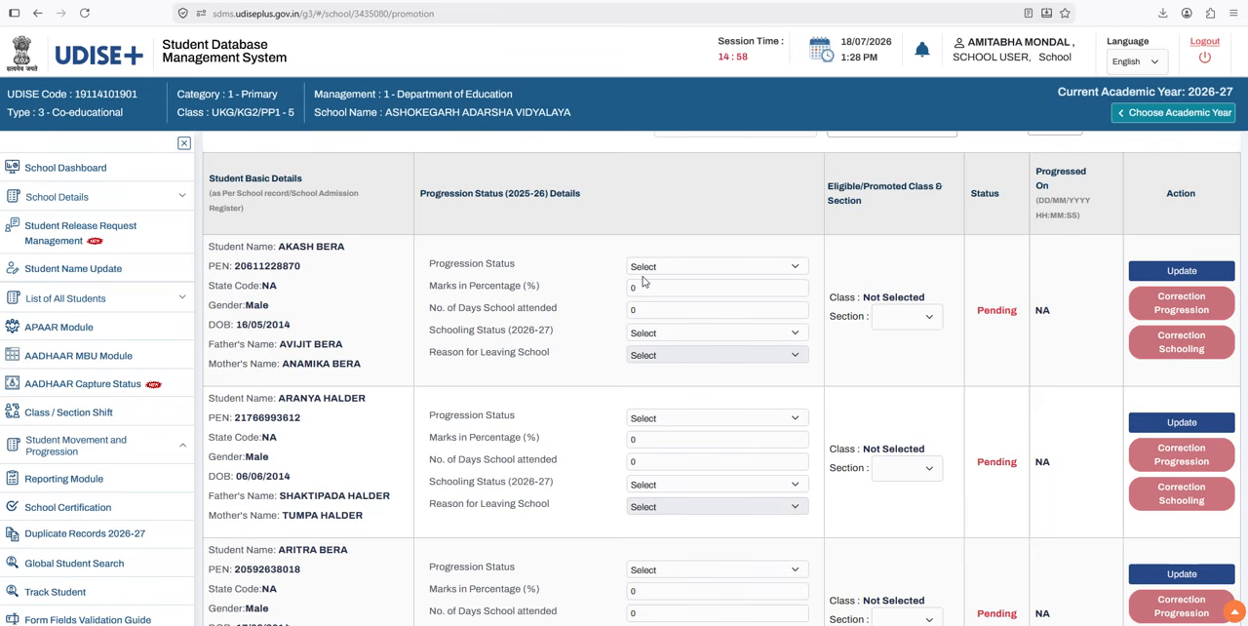
pyautogui.moveTo(975, 310); pyautogui.dragTo(1024, 314)
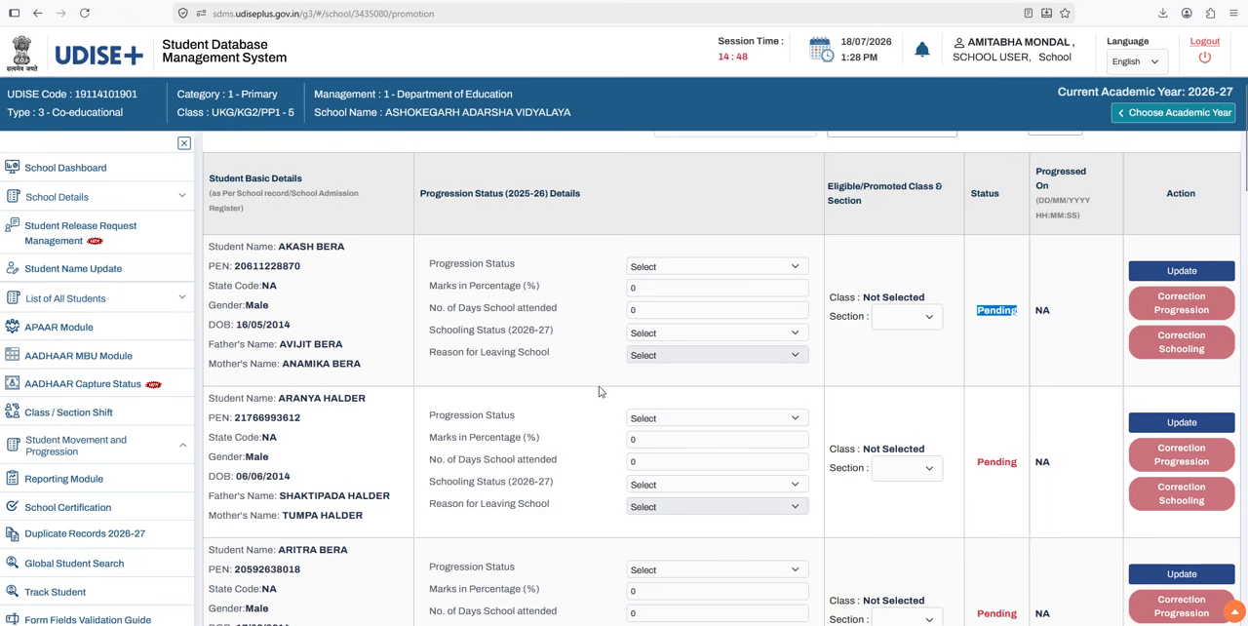
pyautogui.scroll(-1, 1039, 423)
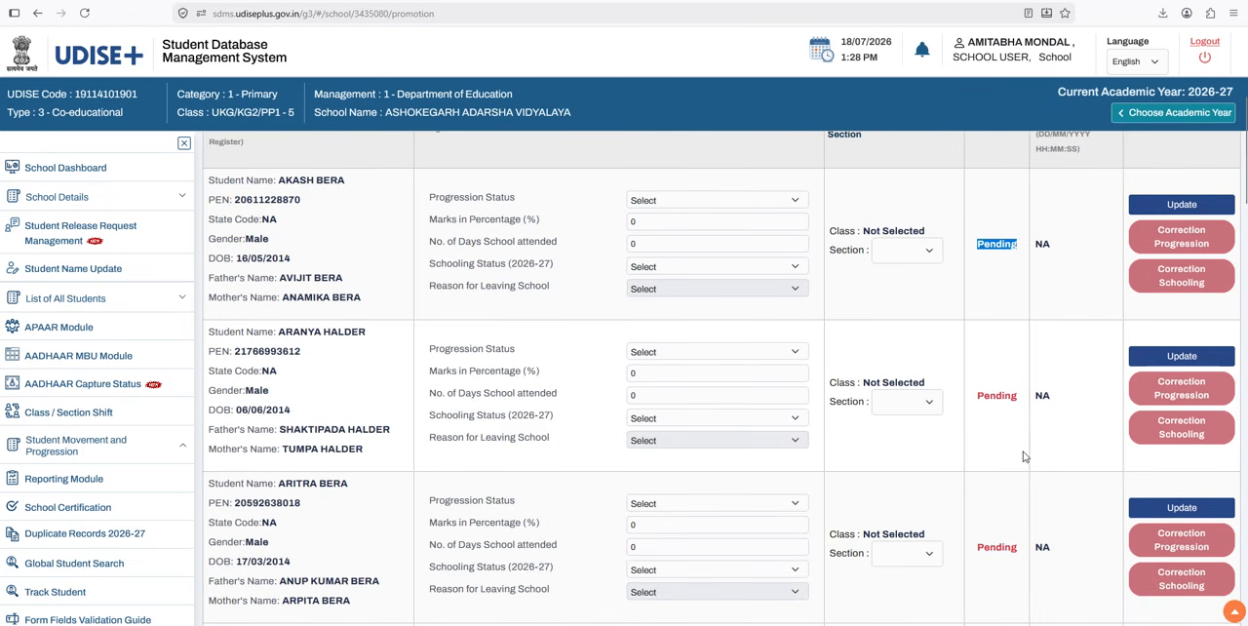
pyautogui.scroll(3, 1024, 456)
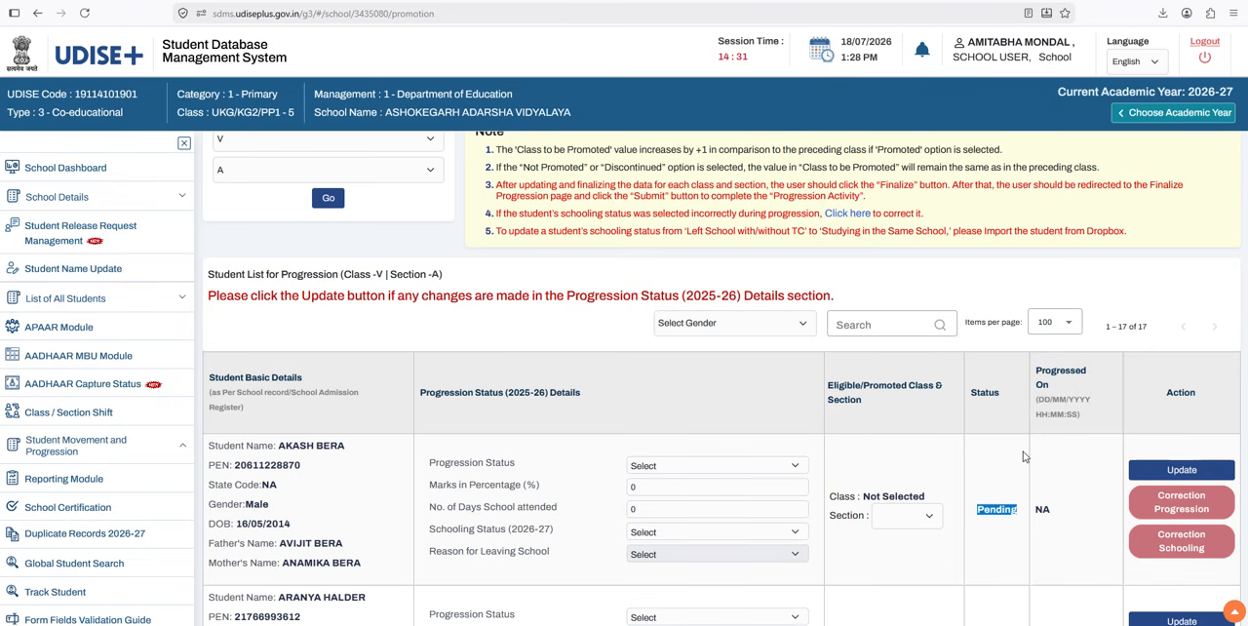
# Step: Examine the Schooling Status (2026-27) and Progression Status choices for the first class V student
pyautogui.click(687, 532)
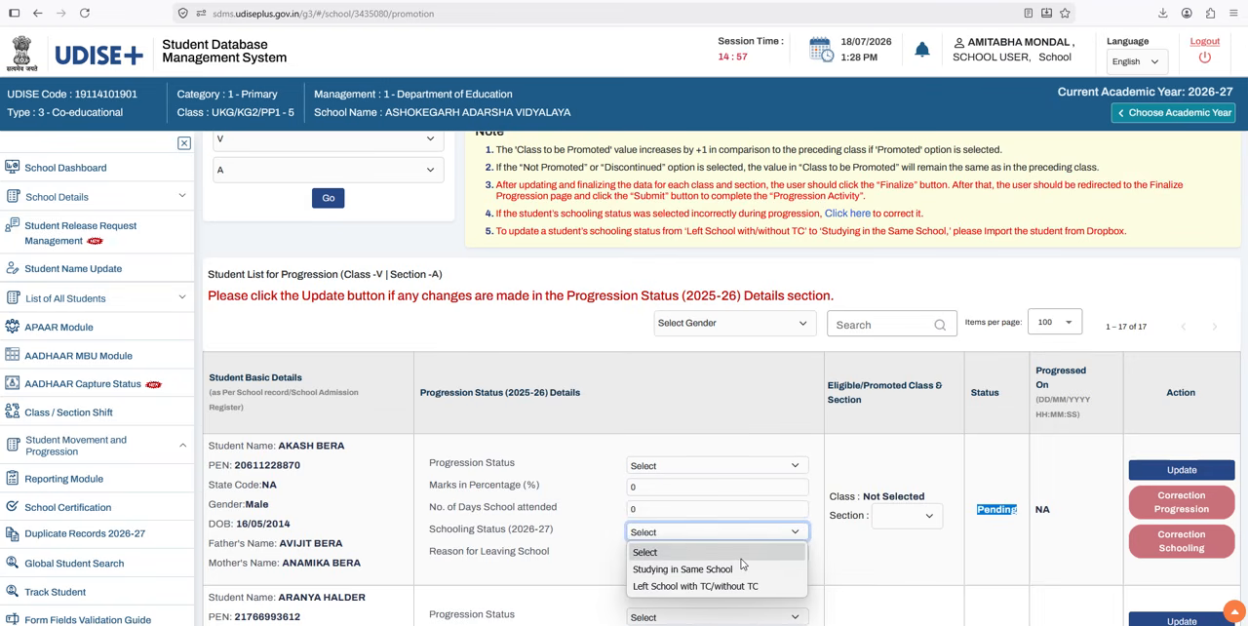
pyautogui.click(754, 465)
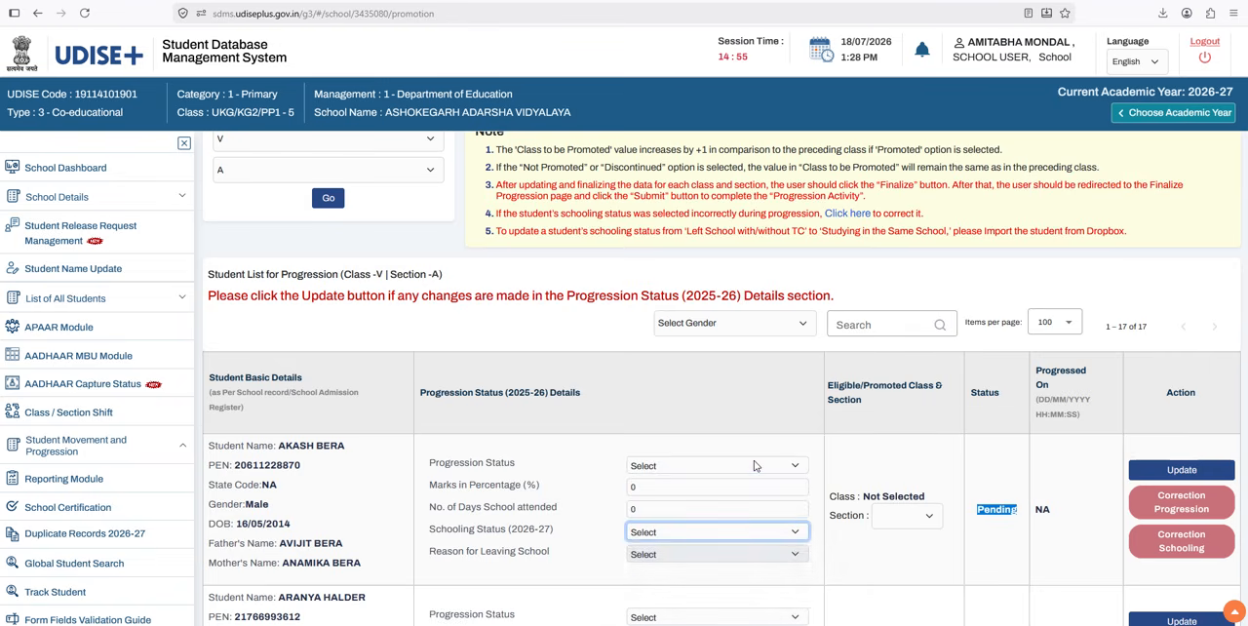
pyautogui.click(754, 465)
pyautogui.click(754, 465)
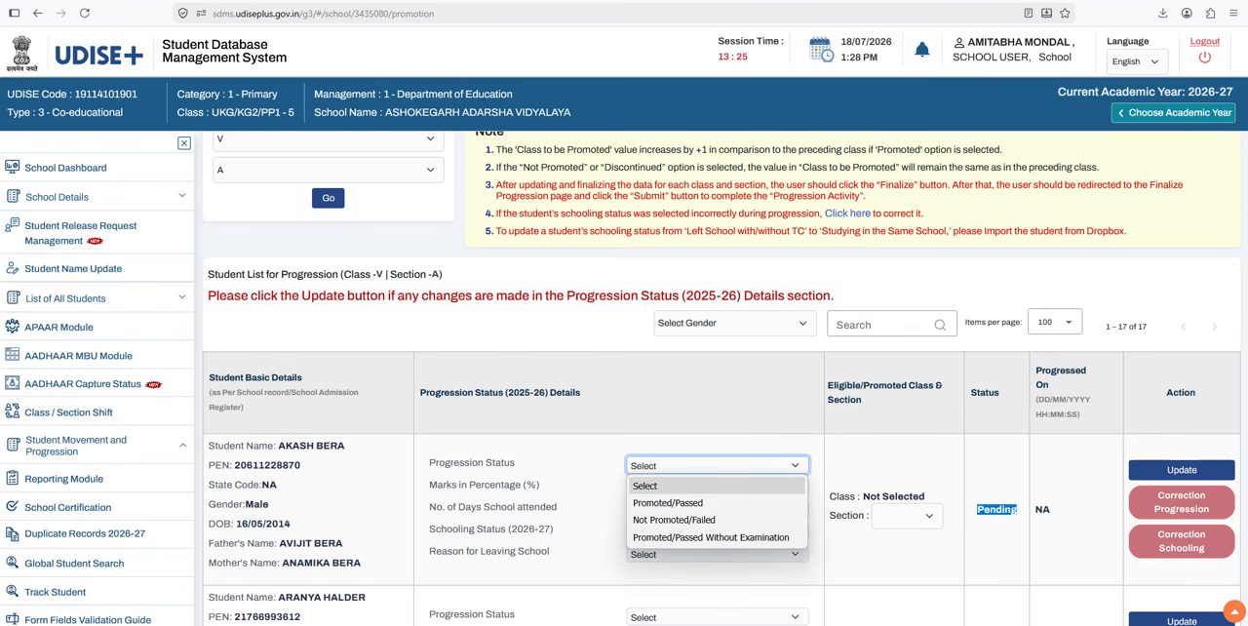
# Step: Review the School Details Change Format PDF (Form A01), including its Update Request By levels, and return to the UDISE+ login page for all modules
pyautogui.click(1096, 1)
pyautogui.scroll(-3, 724, 206)
pyautogui.scroll(3, 716, 290)
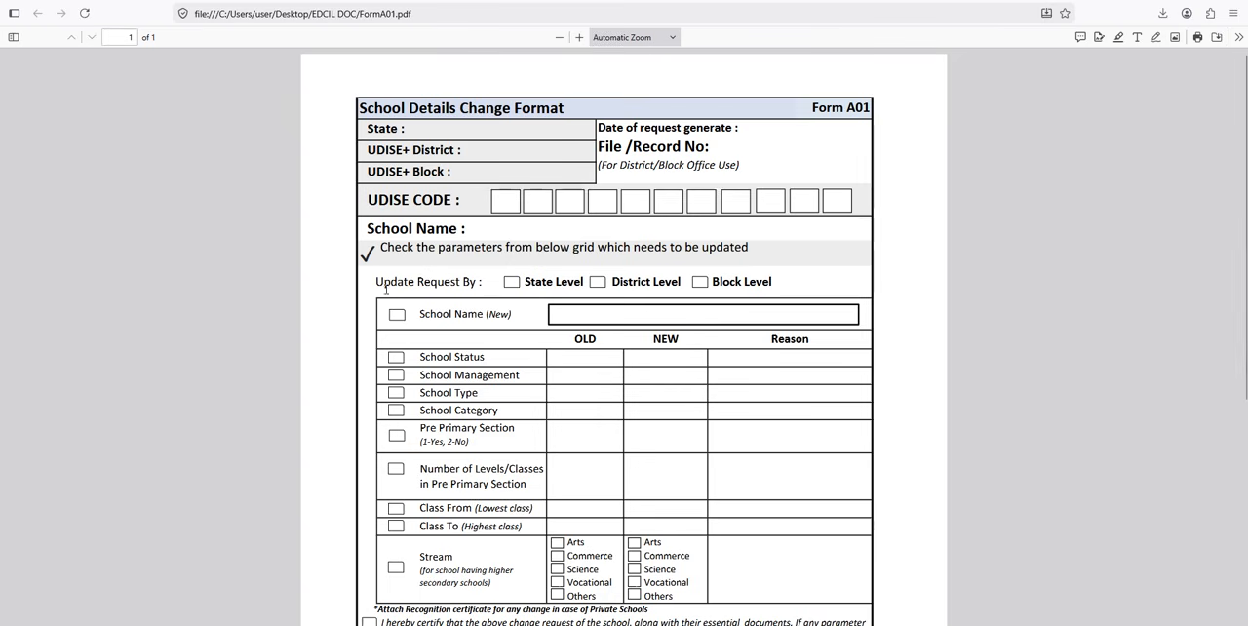
pyautogui.moveTo(378, 279); pyautogui.dragTo(483, 282)
pyautogui.click(484, 282)
pyautogui.scroll(-2, 615, 251)
pyautogui.scroll(-1, 717, 405)
pyautogui.scroll(3, 711, 392)
pyautogui.click(366, 2)
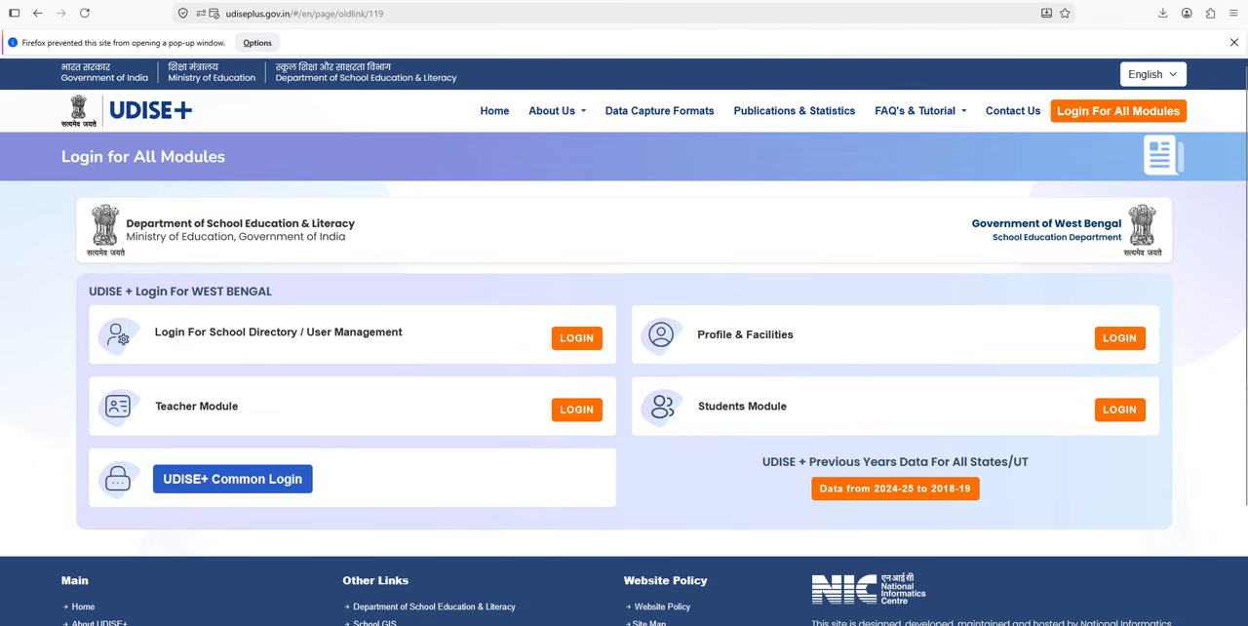